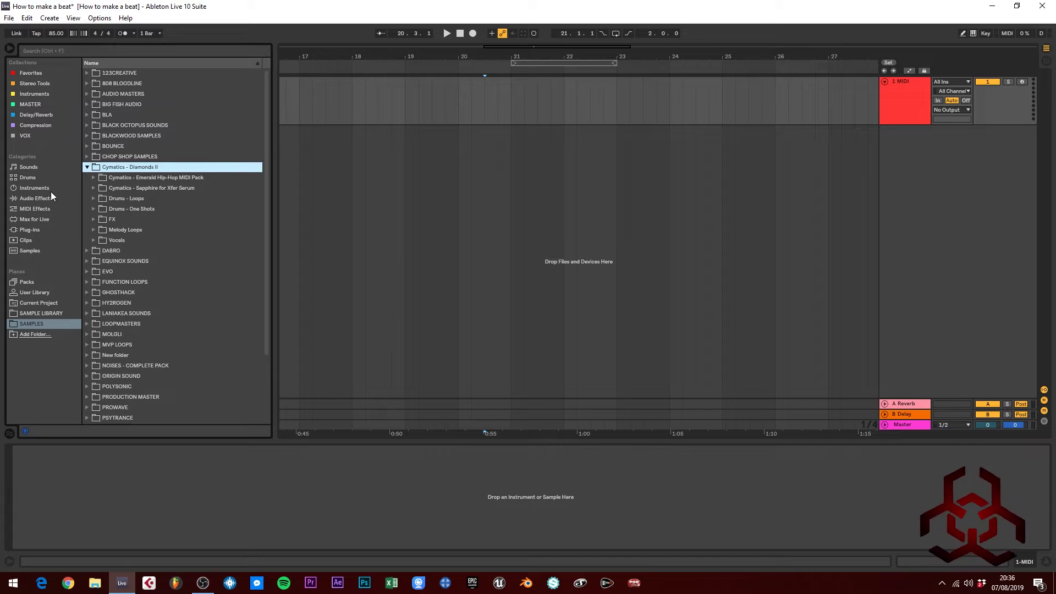
# Step: Load an empty Drum Rack from the Drums category onto the MIDI track
pyautogui.click(33, 177)
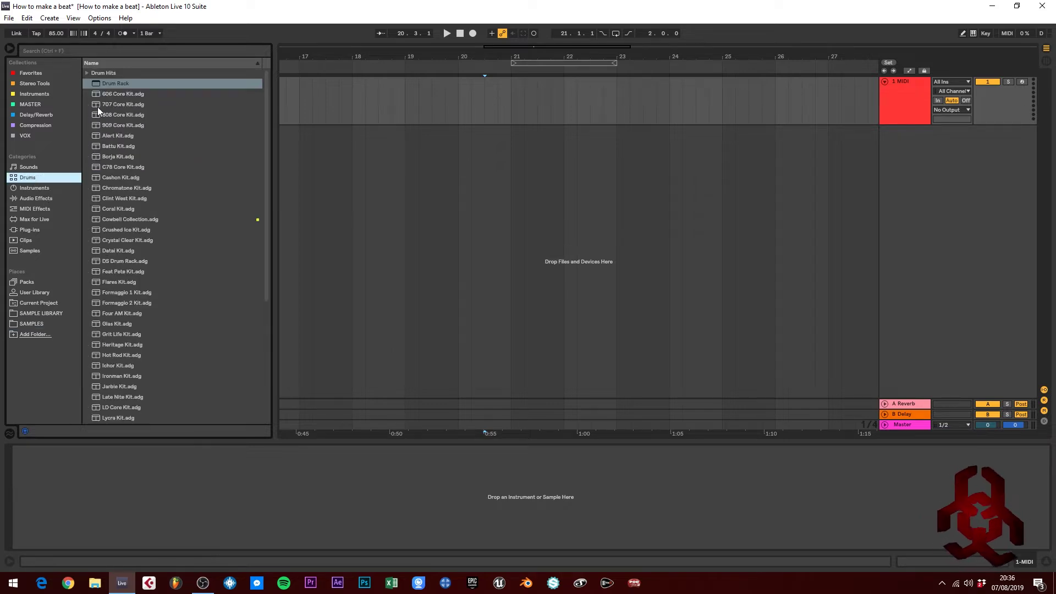
pyautogui.doubleClick(111, 83)
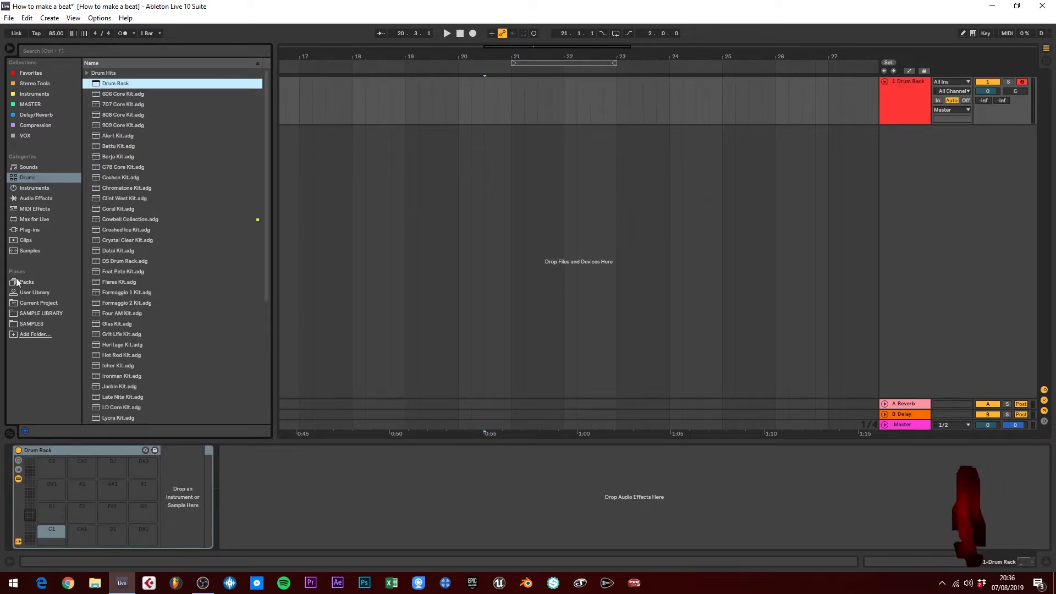
# Step: Audition the one-shot kicks in the Cymatics - Diamonds II samples and load Diamonds Kick 8 - D# onto Drum Rack pad C1
pyautogui.click(32, 324)
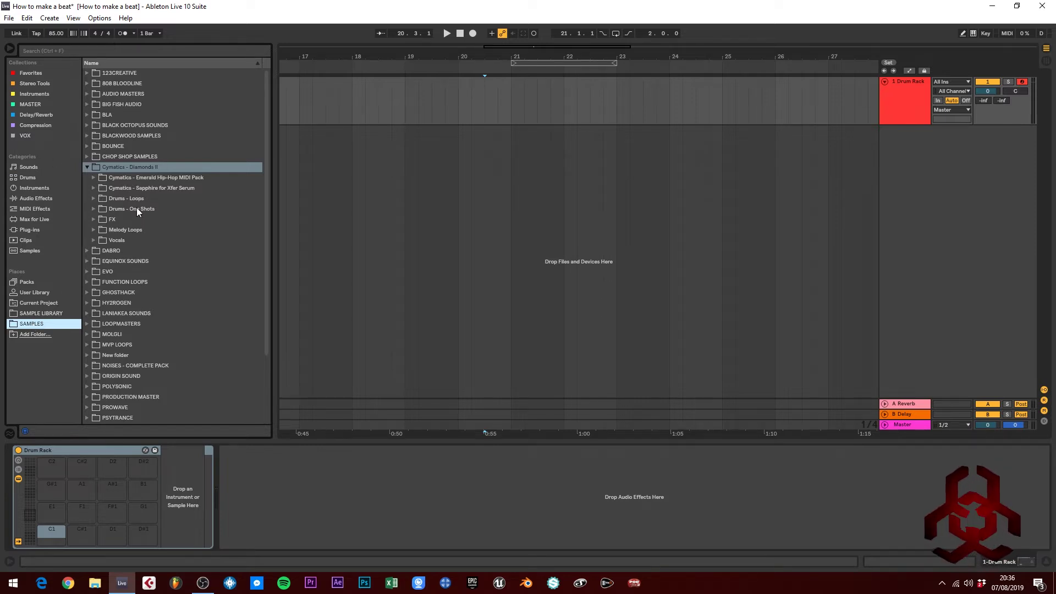
pyautogui.click(91, 209)
pyautogui.click(100, 252)
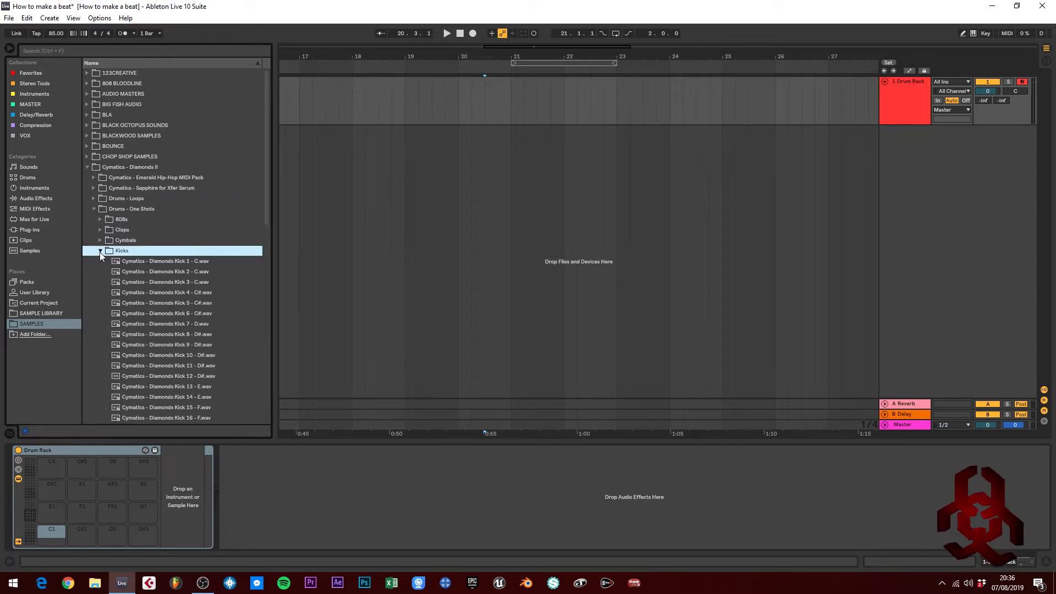
pyautogui.scroll(-2, 133, 282)
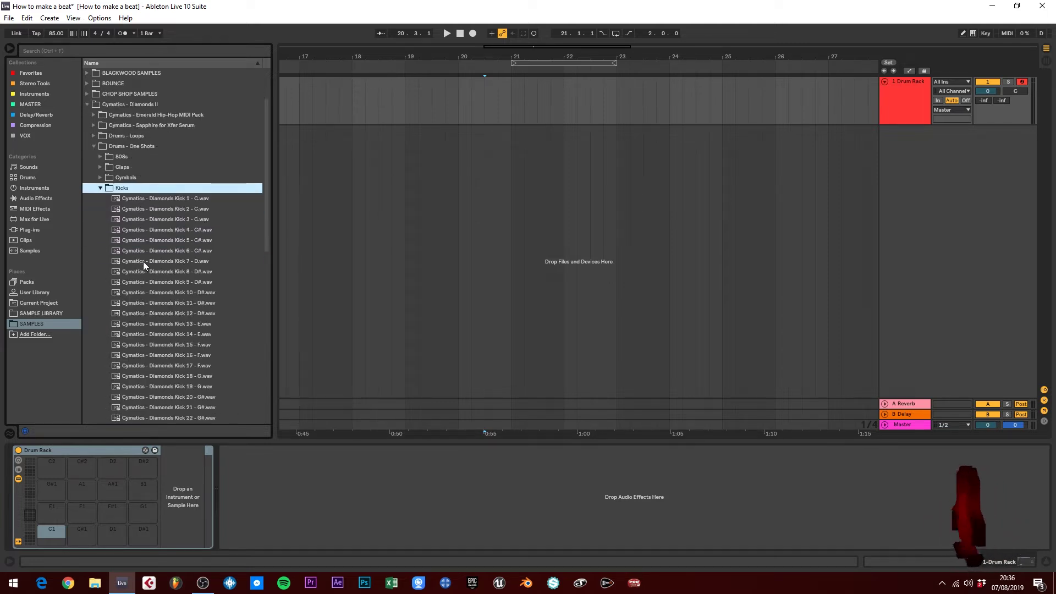
pyautogui.click(180, 212)
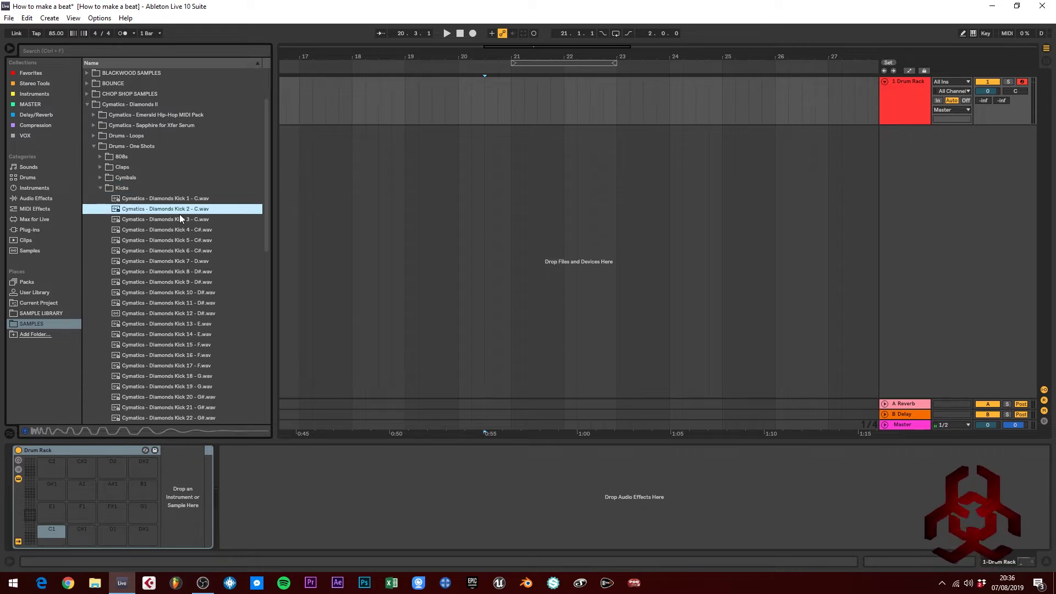
pyautogui.press('Down')
pyautogui.press('Down')
pyautogui.press('Down')
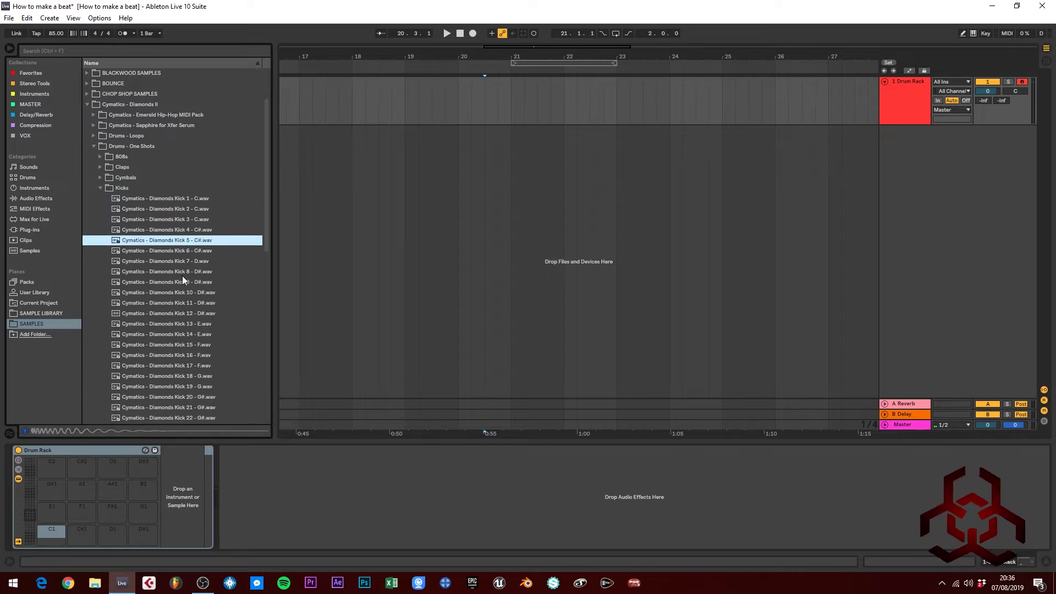
pyautogui.click(183, 275)
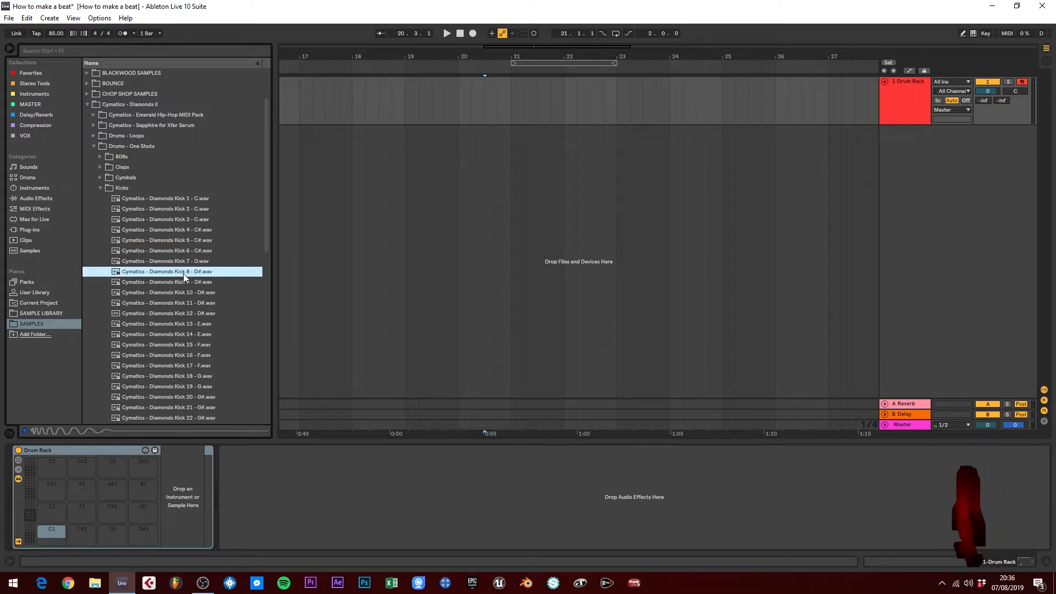
pyautogui.moveTo(183, 273); pyautogui.dragTo(61, 527)
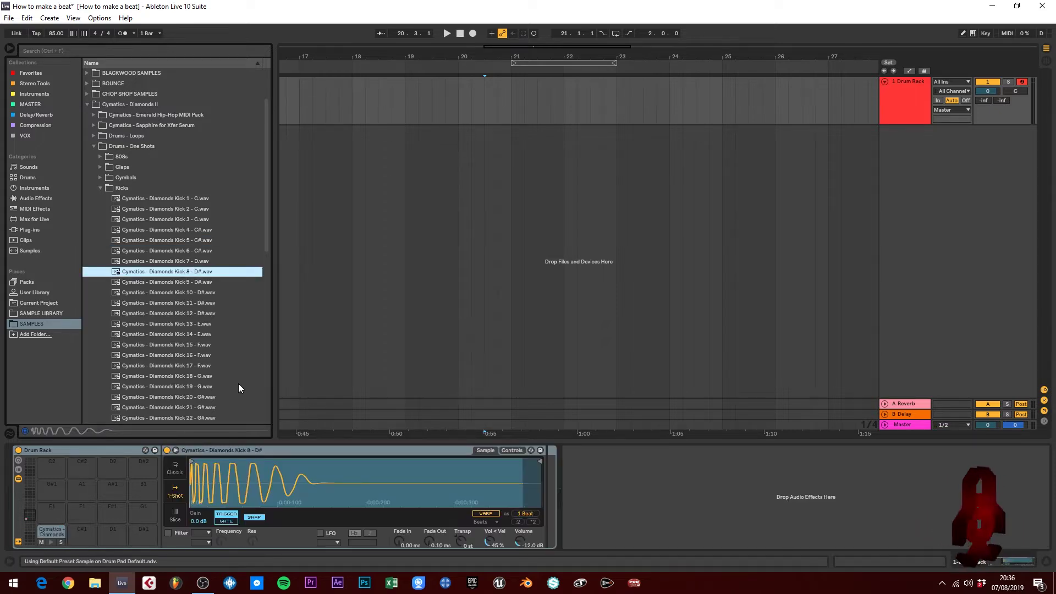
# Step: Browse the Diamonds II one-shot snares and load Diamonds Snare 8 - D# onto Drum Rack pad C#1
pyautogui.click(100, 187)
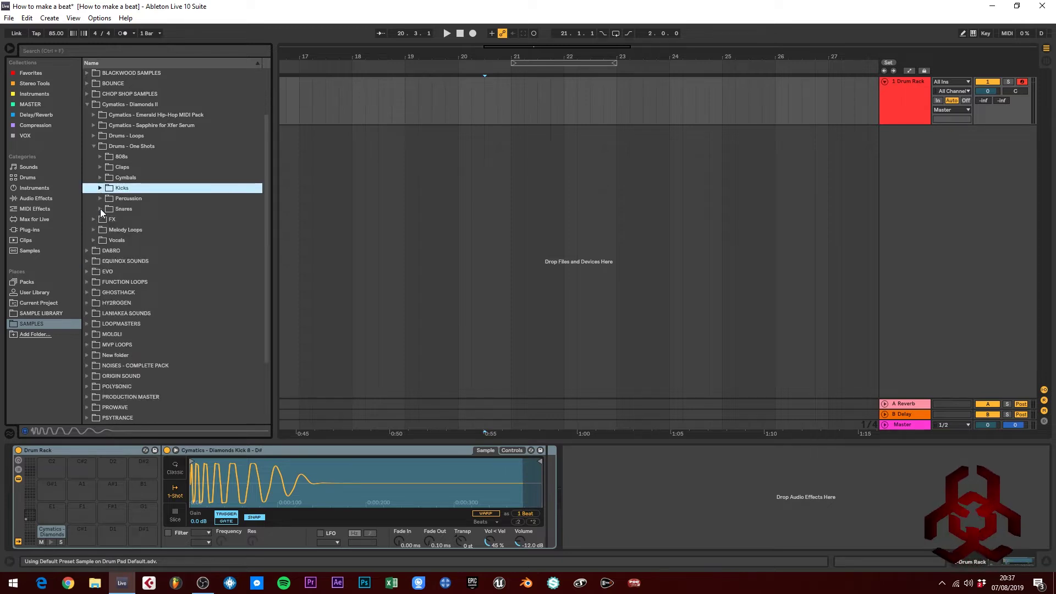
pyautogui.click(100, 209)
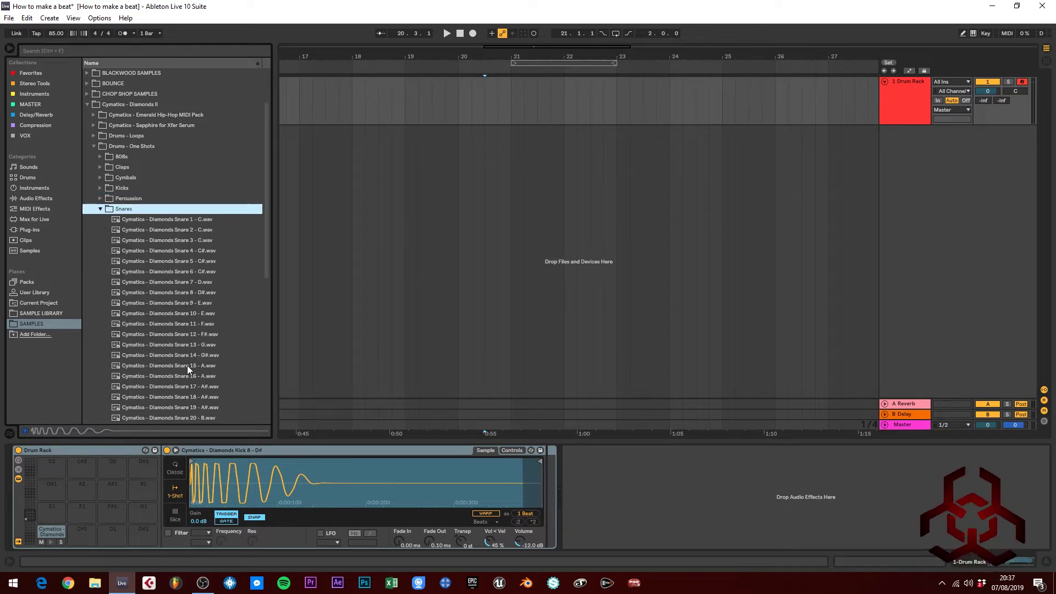
pyautogui.scroll(-2, 168, 315)
pyautogui.scroll(2, 167, 314)
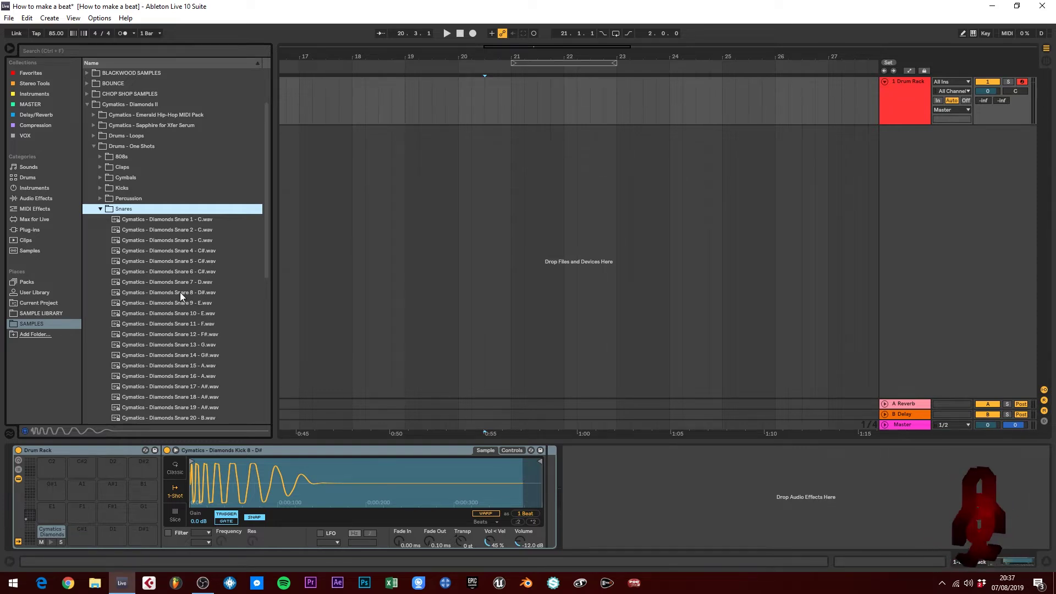
pyautogui.click(180, 292)
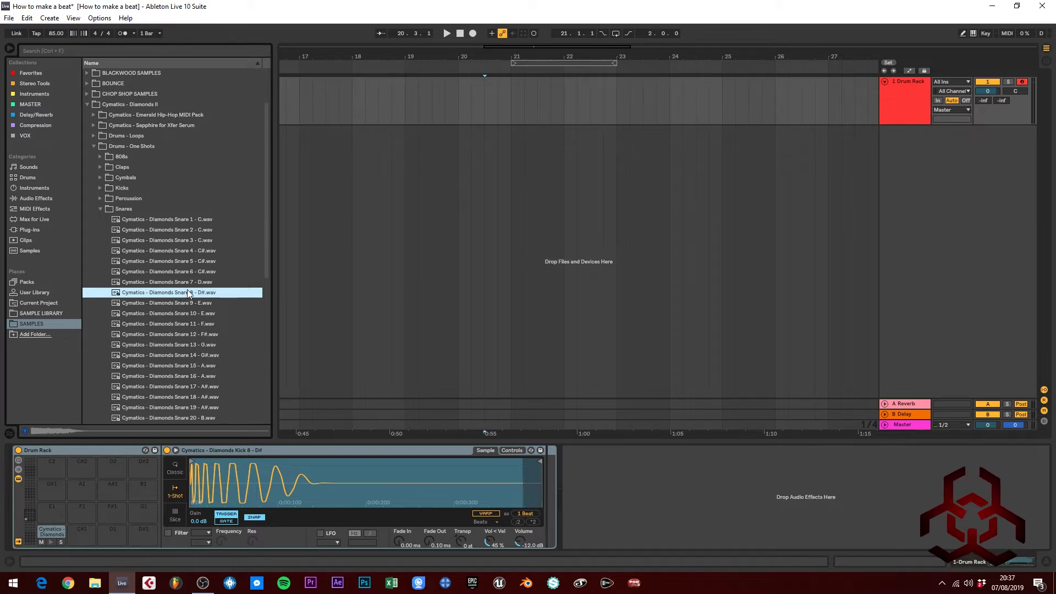
pyautogui.moveTo(187, 289); pyautogui.dragTo(82, 536)
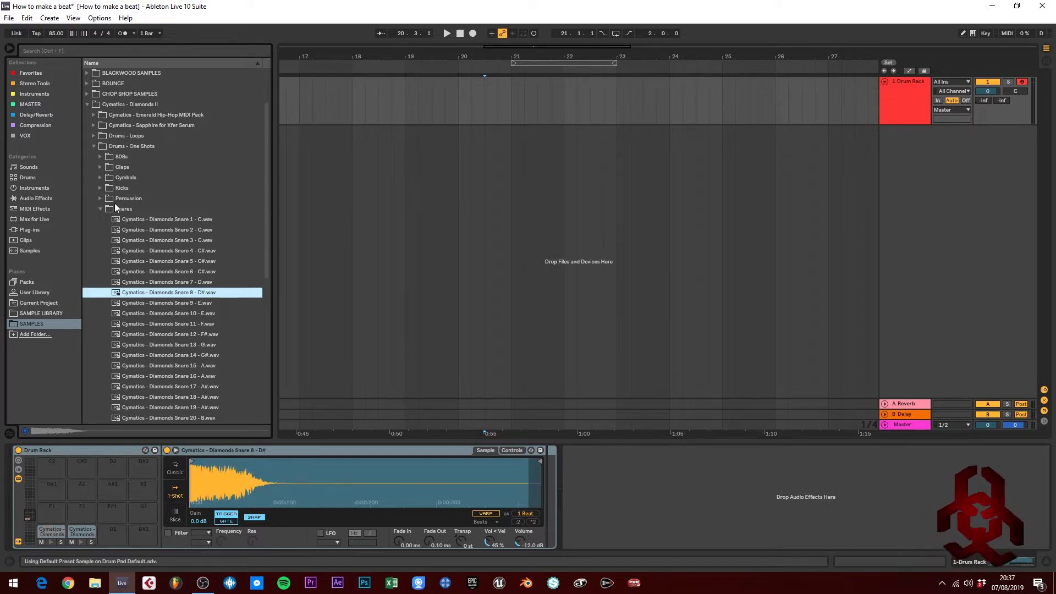
# Step: Audition the closed hi-hats in the Cymbals folder and load Diamonds Closed Hihat 4 onto Drum Rack pad D1
pyautogui.click(100, 209)
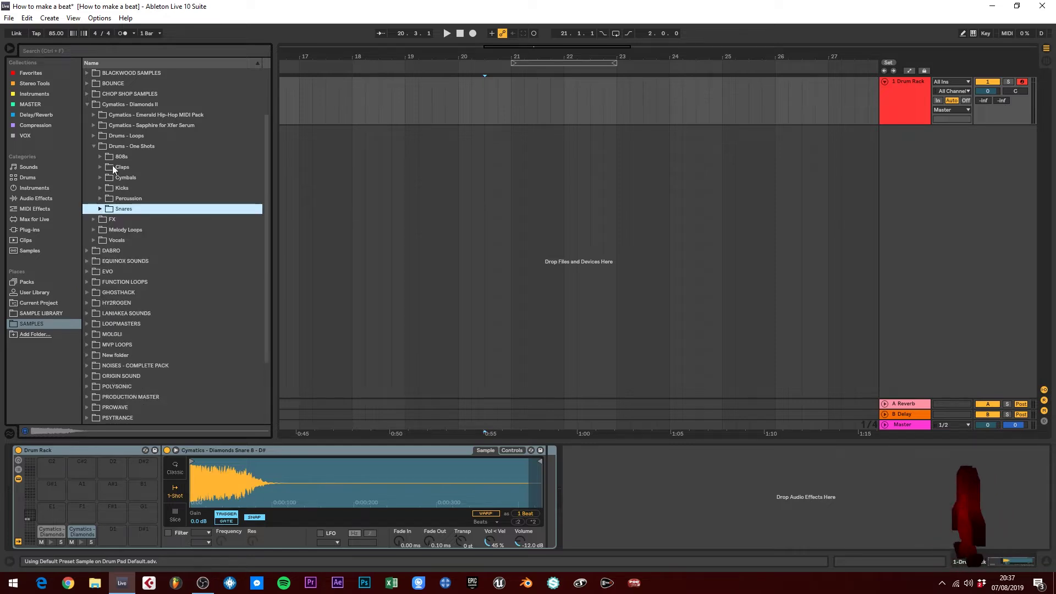
pyautogui.click(100, 178)
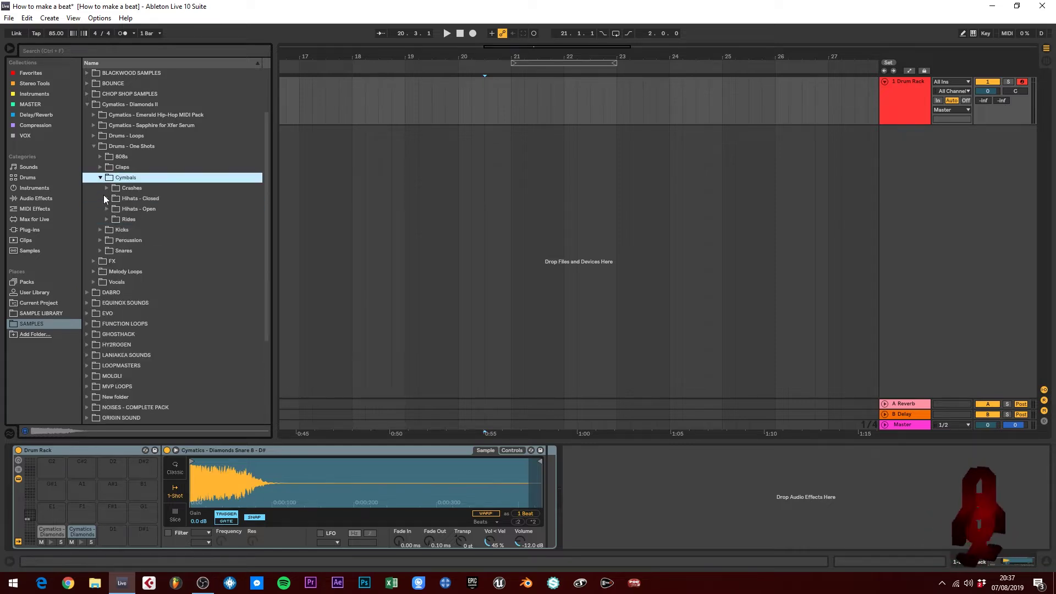
pyautogui.click(107, 199)
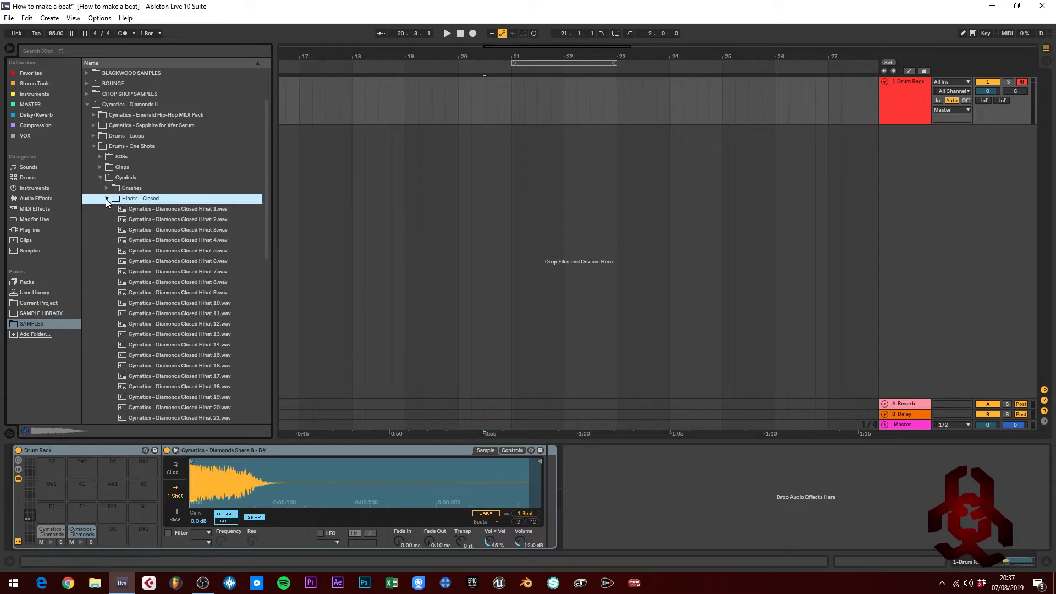
pyautogui.click(186, 216)
pyautogui.press('Down')
pyautogui.press('Down')
pyautogui.press('Down')
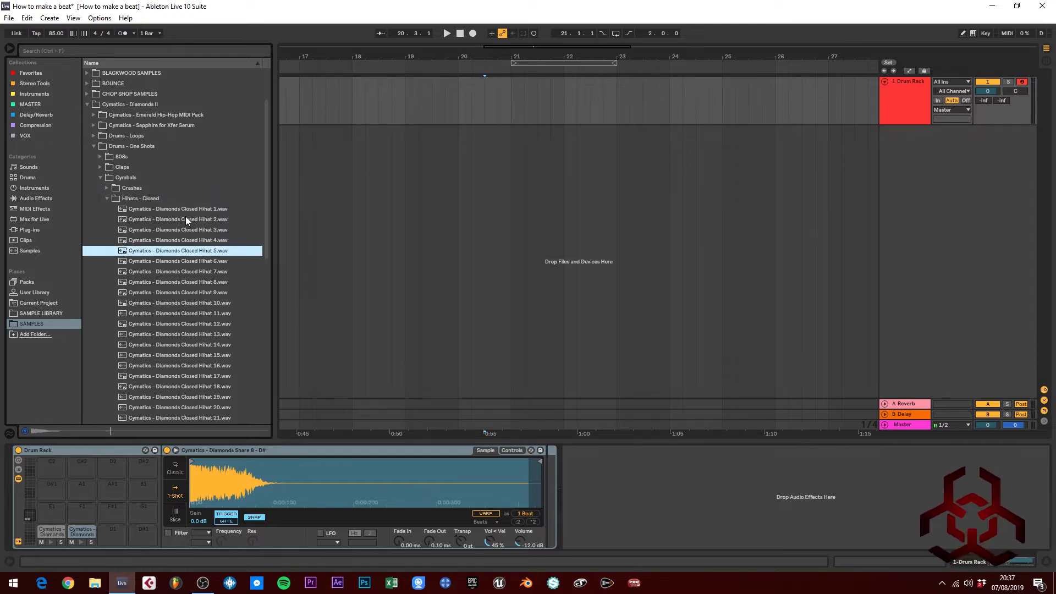
pyautogui.press('Down')
pyautogui.press('Down')
pyautogui.press('Down')
pyautogui.press('Down')
pyautogui.press('Down')
pyautogui.press('Down')
pyautogui.press('Down')
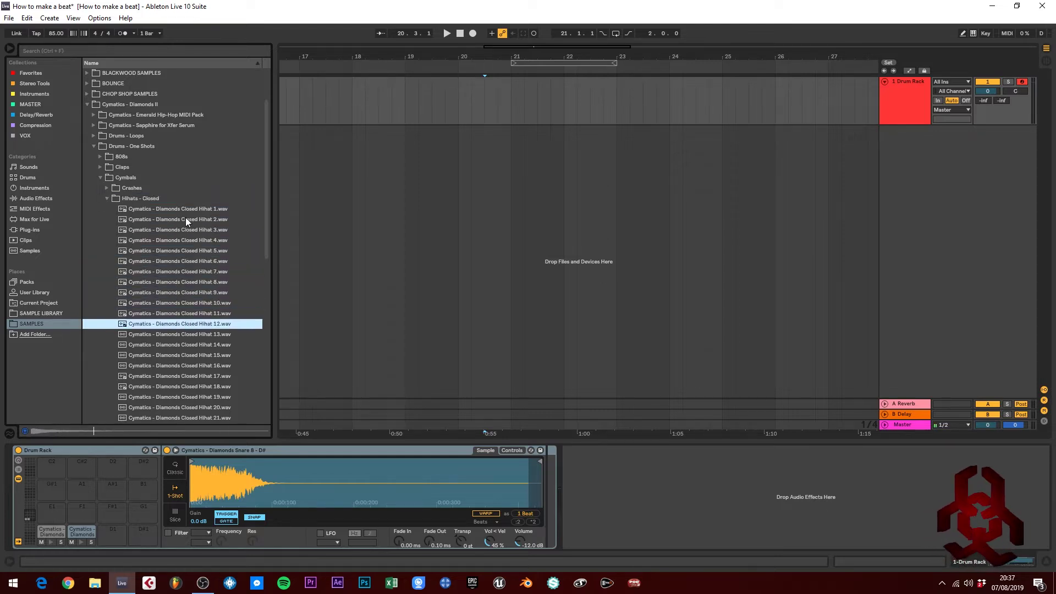
pyautogui.press('Up')
pyautogui.press('Up')
pyautogui.press('Up')
pyautogui.press('Up')
pyautogui.press('Up')
pyautogui.press('Up')
pyautogui.press('Up')
pyautogui.press('Up')
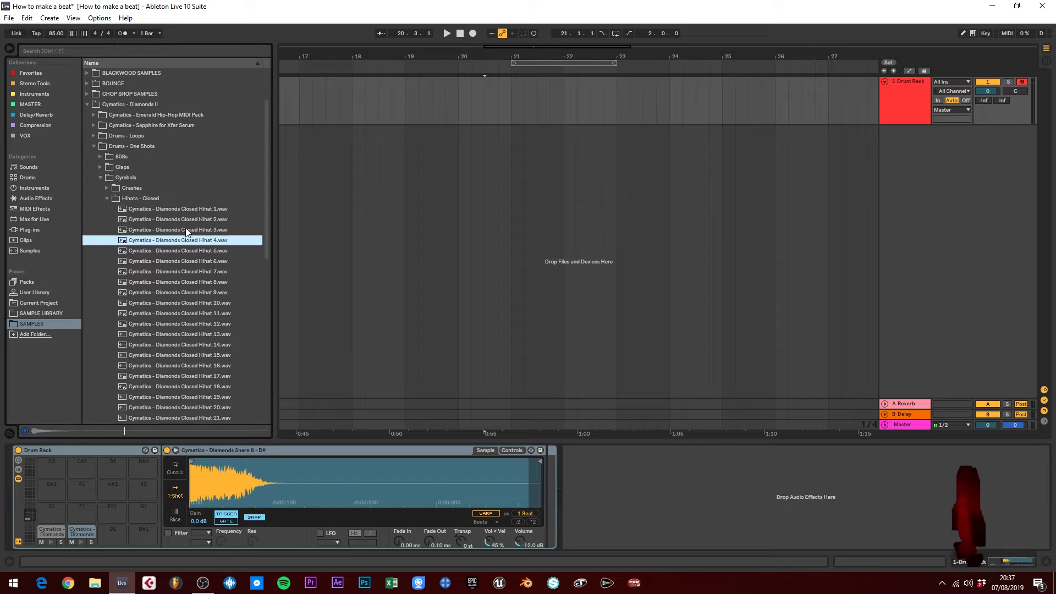
pyautogui.moveTo(190, 243); pyautogui.dragTo(111, 531)
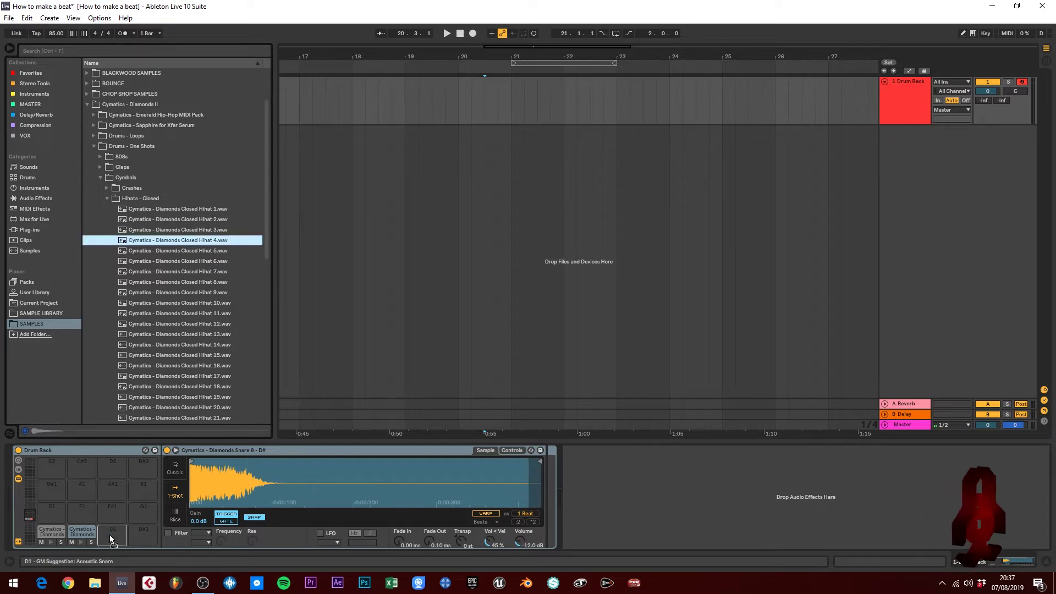
# Step: Audition further closed hi-hats and load Diamonds Closed Hihat 11 onto Drum Rack pad D#1
pyautogui.press('Down')
pyautogui.press('Down')
pyautogui.press('Down')
pyautogui.press('Down')
pyautogui.press('Down')
pyautogui.press('Down')
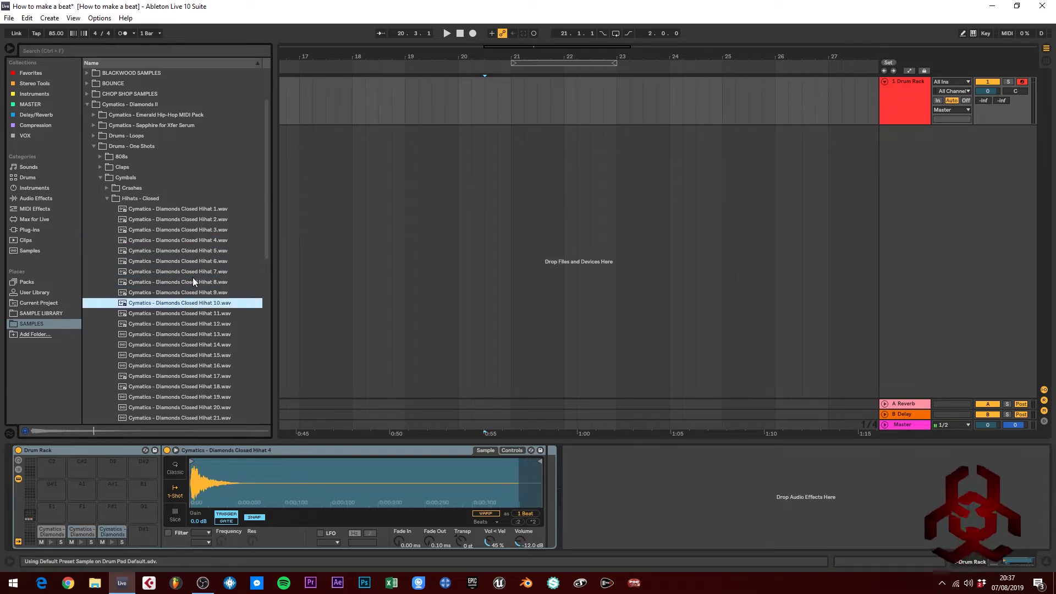
pyautogui.press('Down')
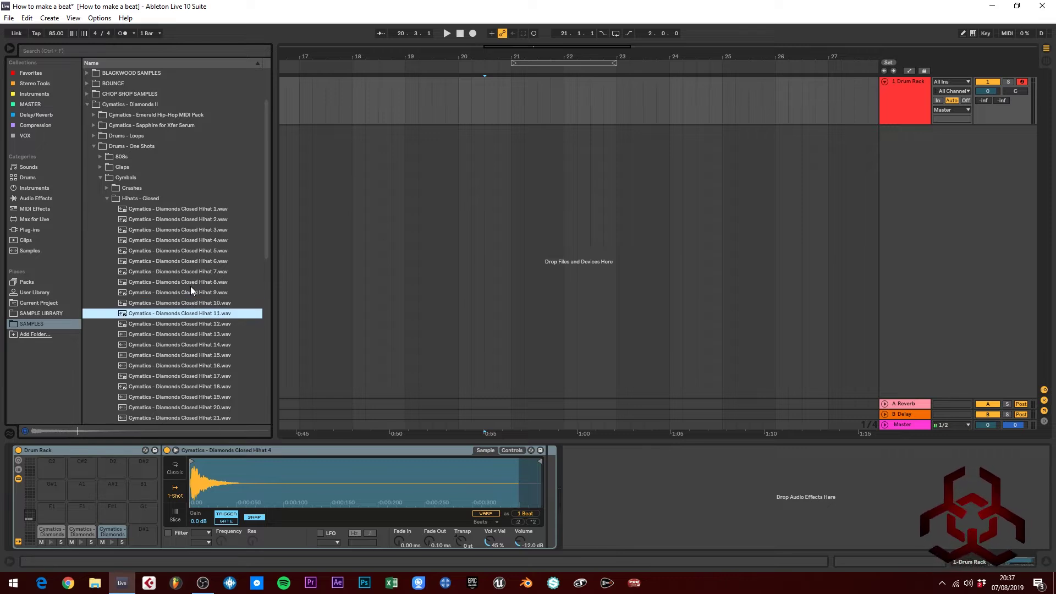
pyautogui.moveTo(197, 313); pyautogui.dragTo(142, 531)
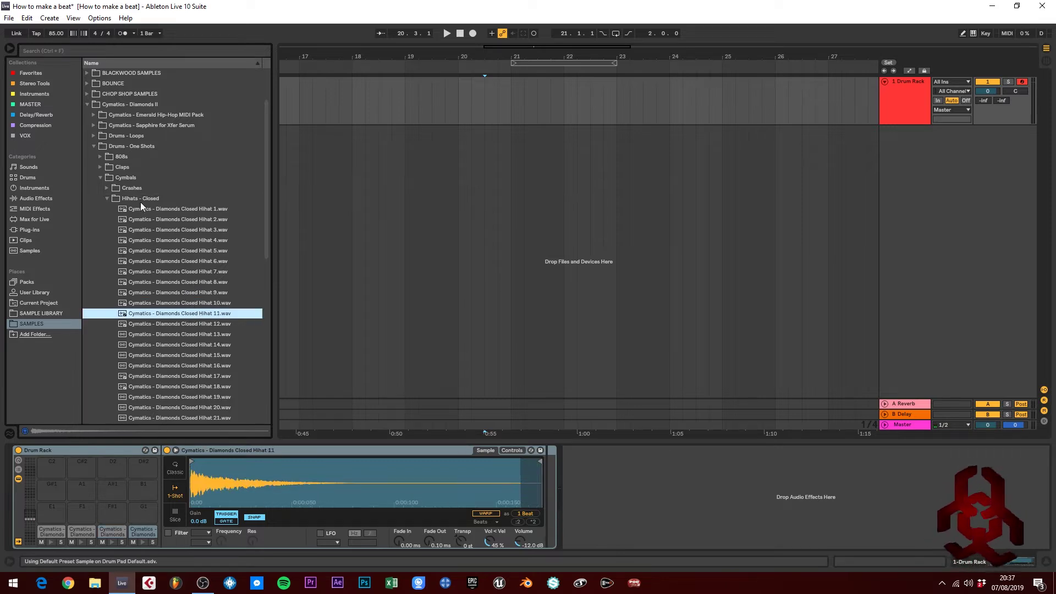
# Step: Audition the open hi-hats, then load Diamonds Open Hihat 4 onto pad E1 and Open Hihat 5 onto pad F1
pyautogui.click(109, 198)
pyautogui.click(106, 208)
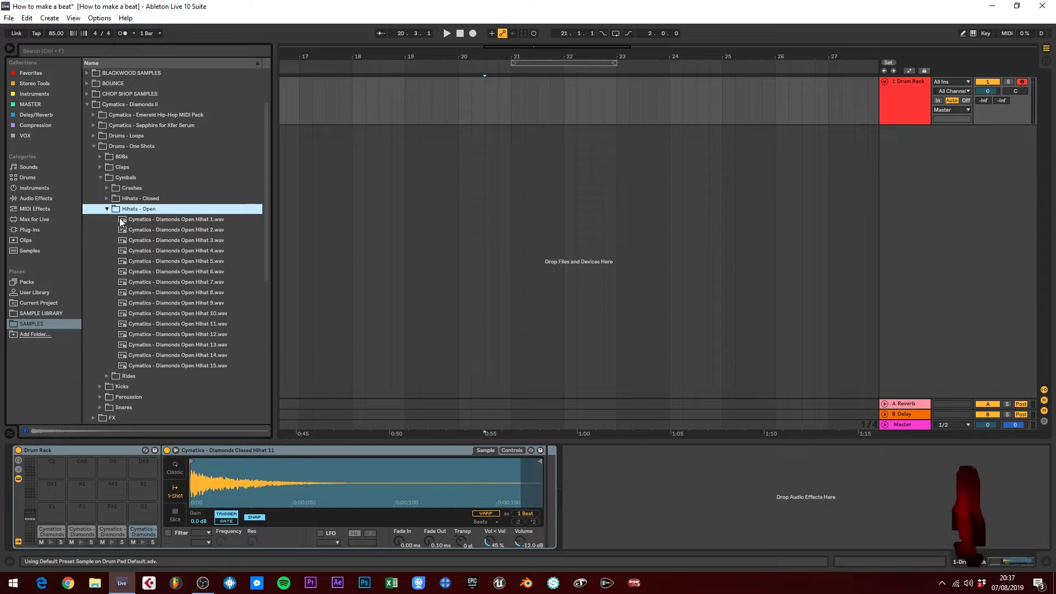
pyautogui.click(181, 240)
pyautogui.press('Down')
pyautogui.press('Down')
pyautogui.press('Down')
pyautogui.press('Down')
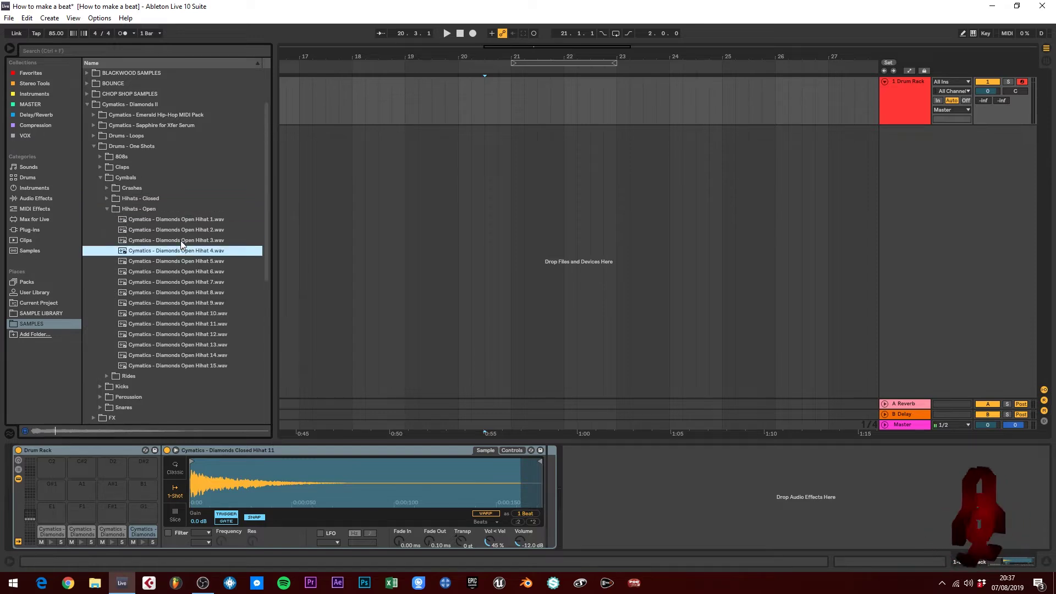
pyautogui.press('Down')
pyautogui.press('Down')
pyautogui.press('Up')
pyautogui.press('Up')
pyautogui.press('Up')
pyautogui.press('Up')
pyautogui.press('Up')
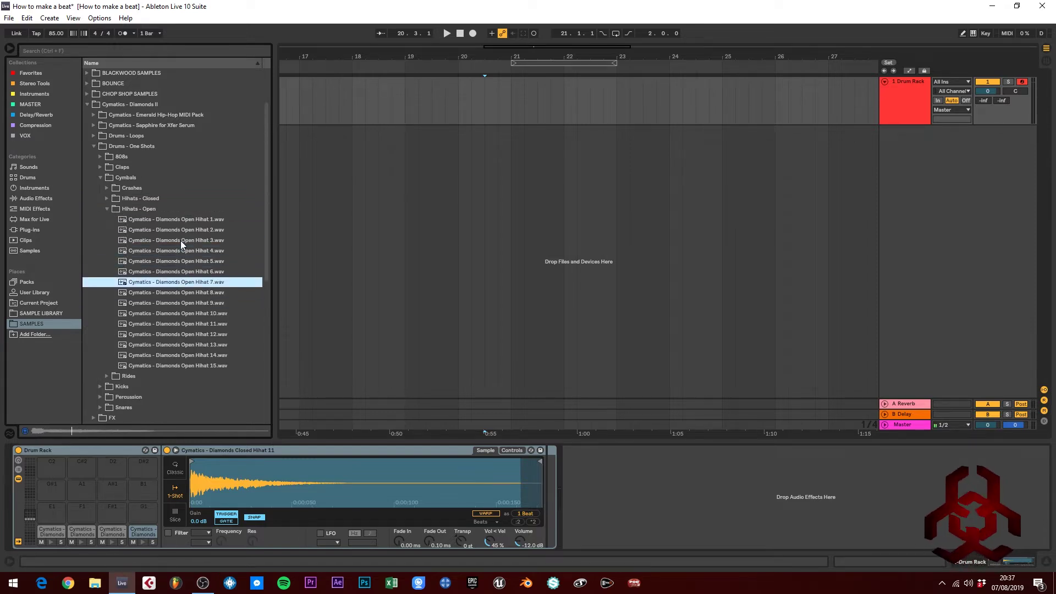
pyautogui.doubleClick(190, 250)
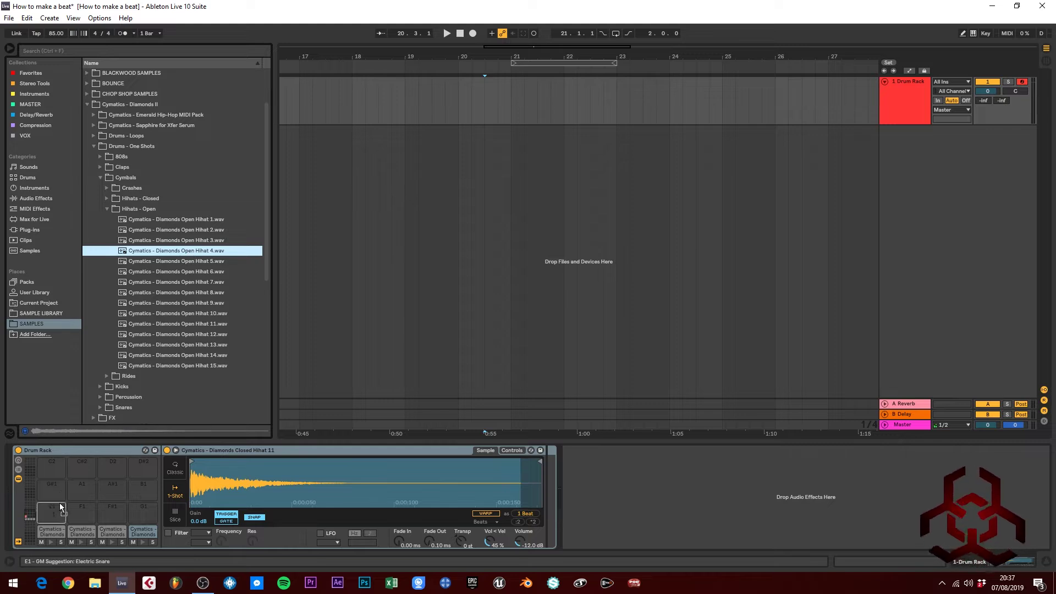
pyautogui.doubleClick(196, 257)
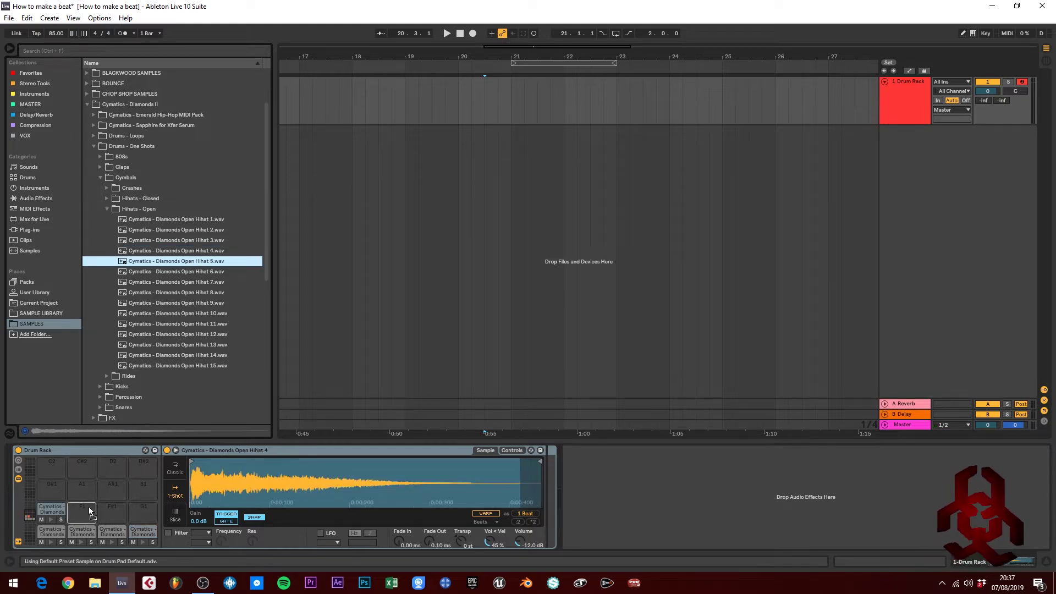
# Step: Audition the ride cymbals in the Rides folder and load Diamonds Ride 2 onto Drum Rack pad F#1
pyautogui.click(108, 208)
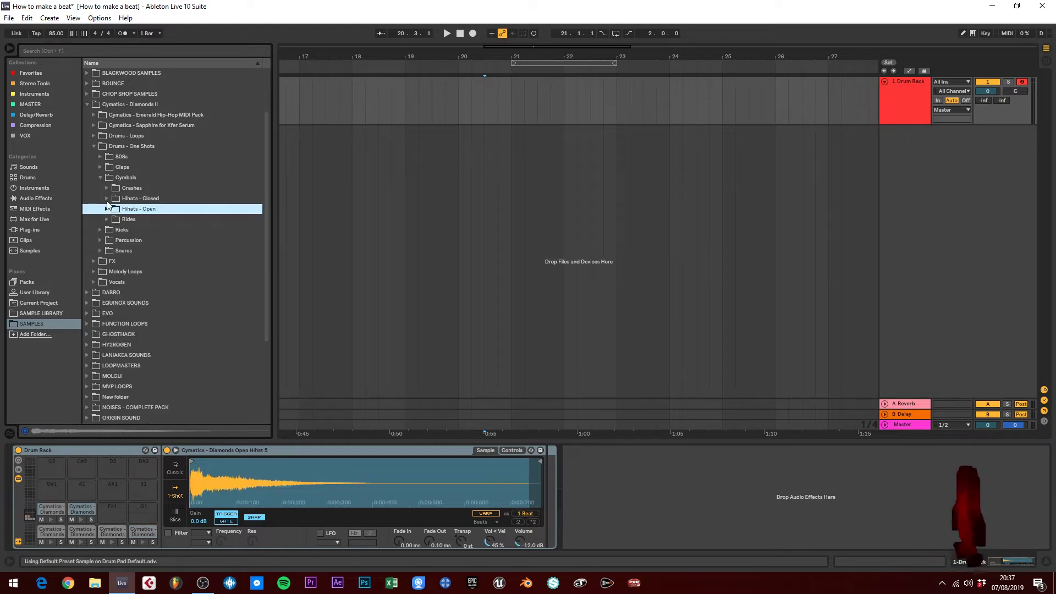
pyautogui.click(107, 219)
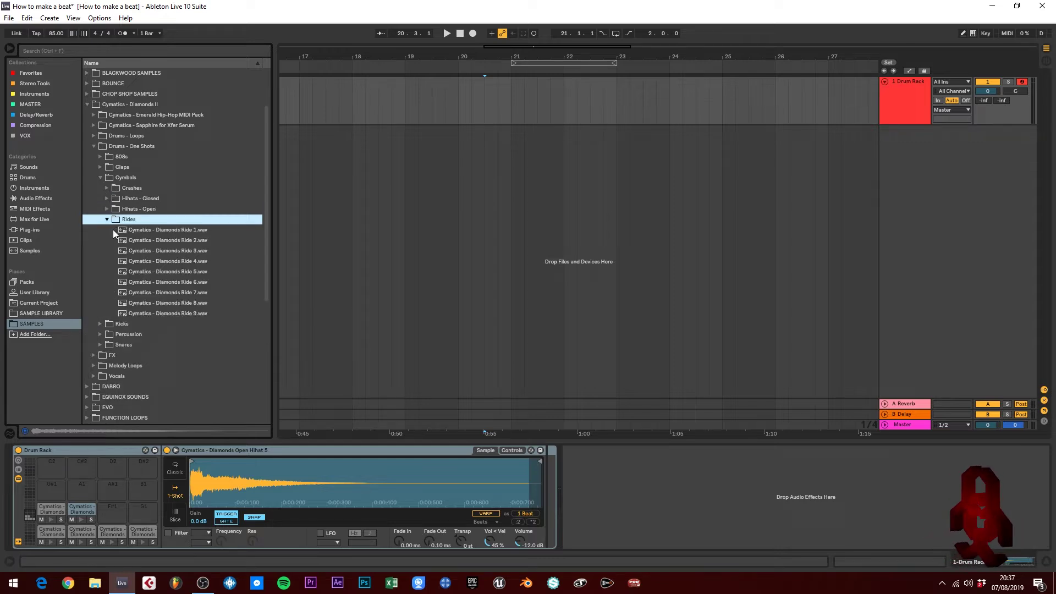
pyautogui.click(181, 239)
pyautogui.press('Down')
pyautogui.press('Down')
pyautogui.press('Down')
pyautogui.press('Down')
pyautogui.press('Down')
pyautogui.press('Down')
pyautogui.press('Down')
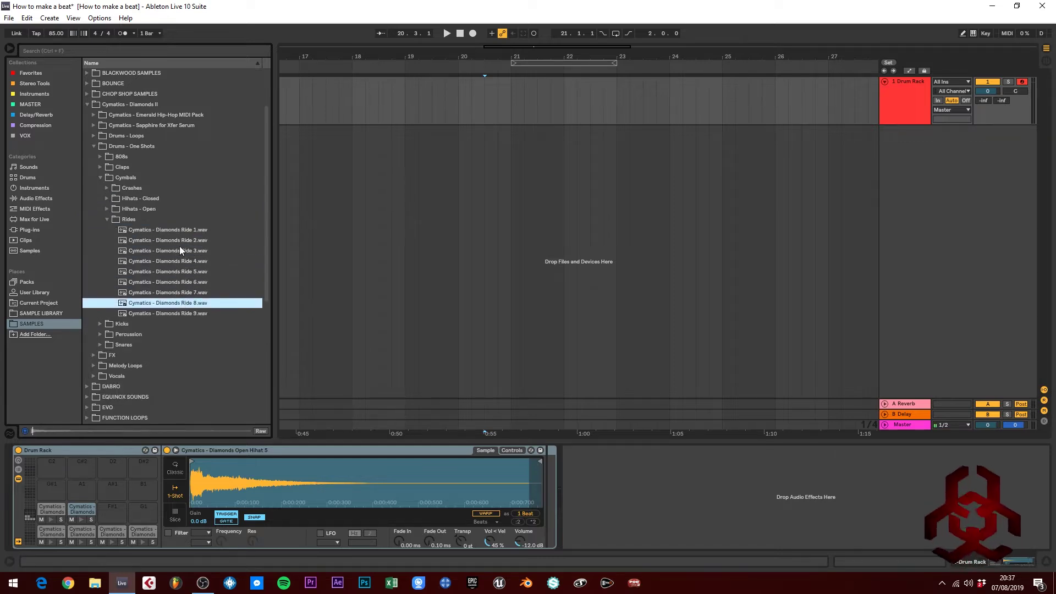
pyautogui.press('Up')
pyautogui.press('Up')
pyautogui.press('Up')
pyautogui.press('Up')
pyautogui.press('Up')
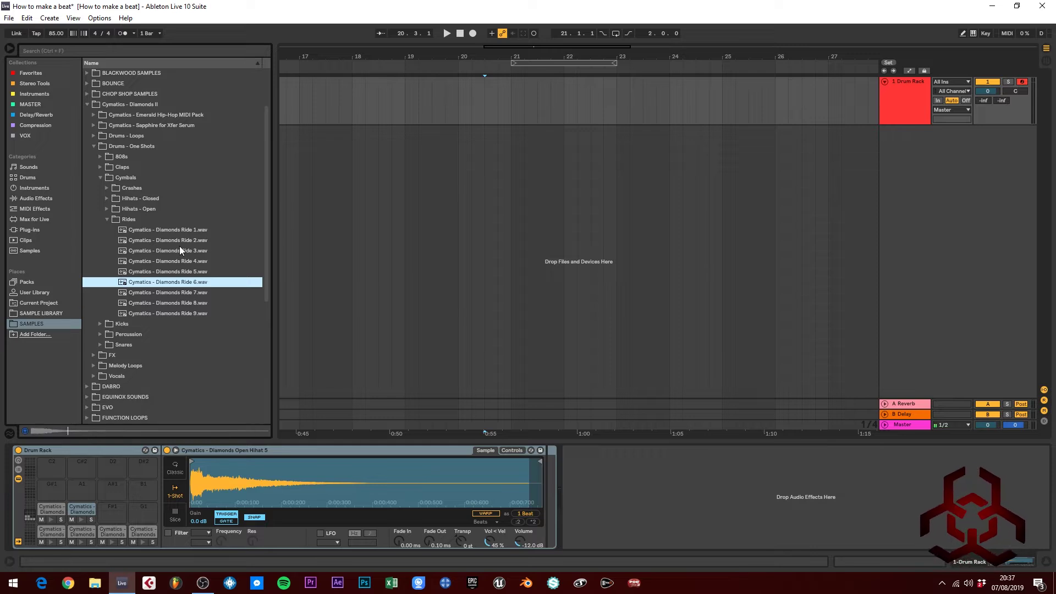
pyautogui.press('Up')
pyautogui.press('Up')
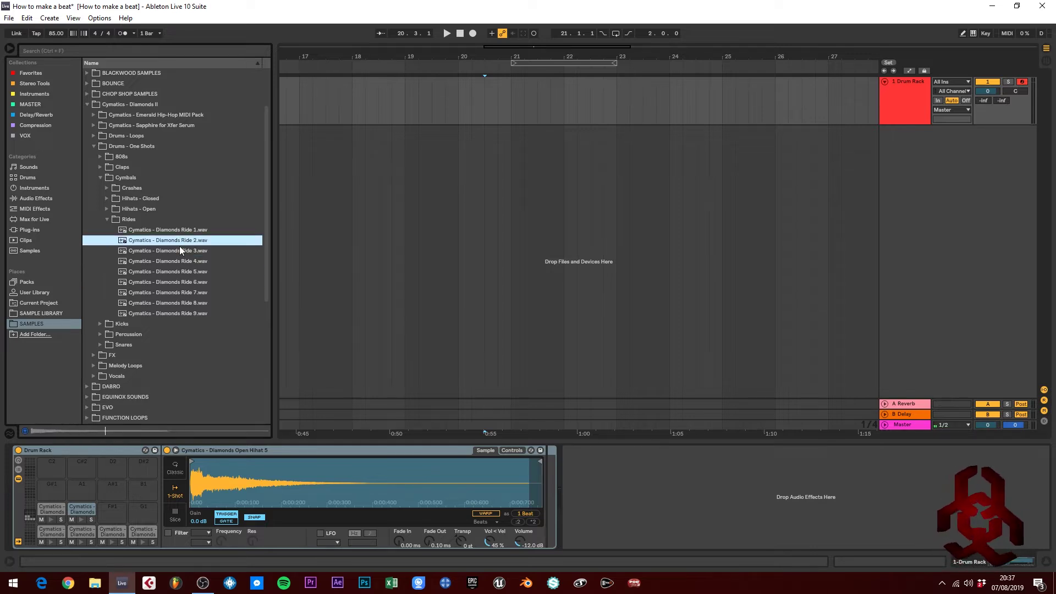
pyautogui.moveTo(180, 240); pyautogui.dragTo(111, 507)
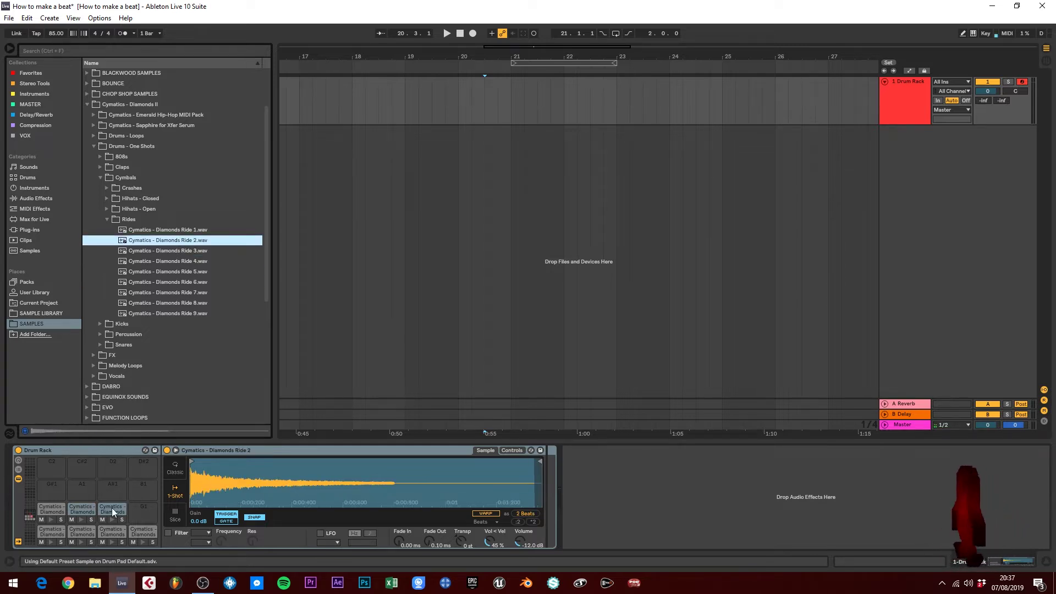
# Step: Collapse the Rides and Cymbals folders and open the Claps folder in Drums - One Shots
pyautogui.click(108, 213)
pyautogui.click(108, 220)
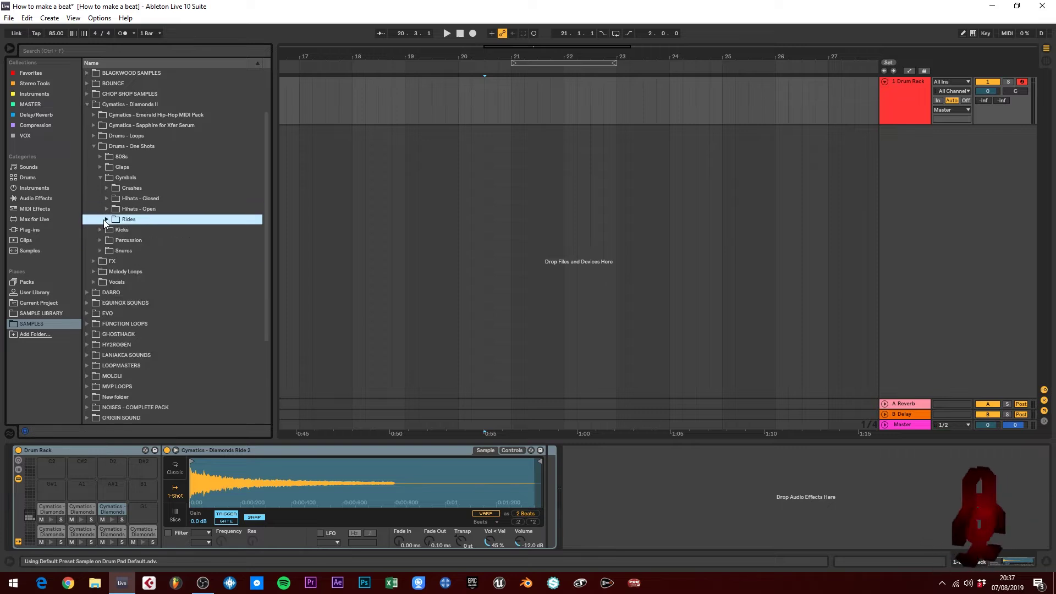
pyautogui.click(105, 178)
pyautogui.click(100, 177)
pyautogui.click(100, 167)
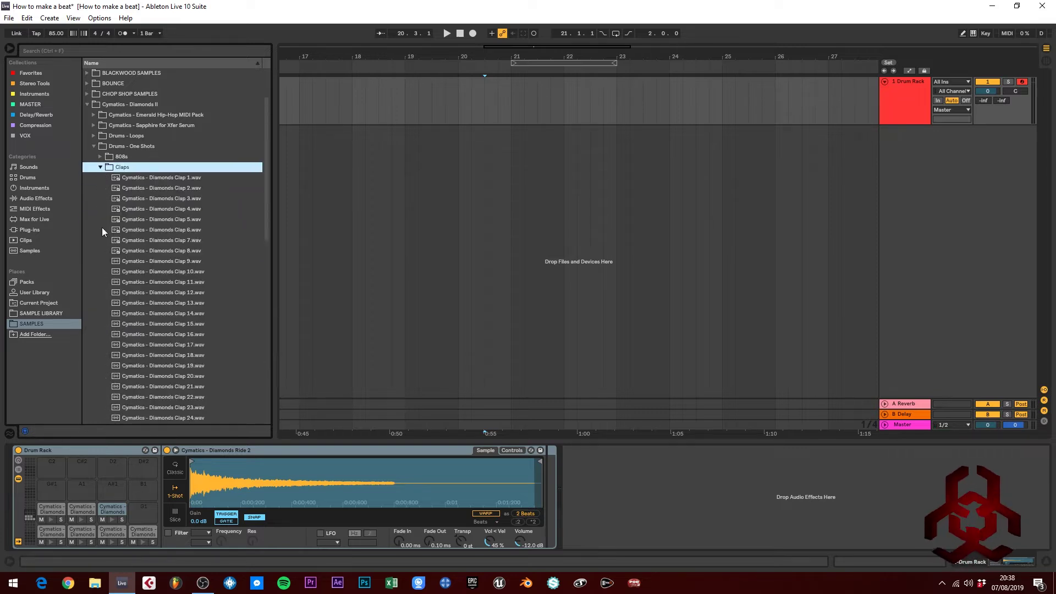
# Step: Audition the first claps in the Claps folder and load Diamonds Clap 14 onto Drum Rack pad G1
pyautogui.click(163, 189)
pyautogui.press('Down')
pyautogui.press('Up')
pyautogui.press('Up')
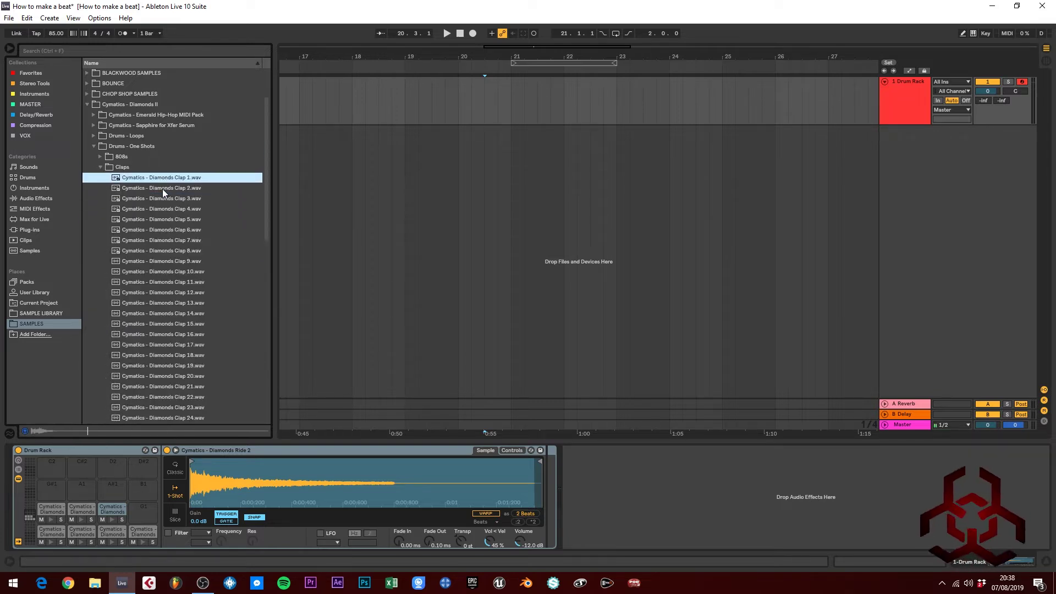
pyautogui.press('Down')
pyautogui.press('Down')
pyautogui.press('Down')
pyautogui.press('Down')
pyautogui.press('Down')
pyautogui.press('Down')
pyautogui.press('Down')
pyautogui.press('Down')
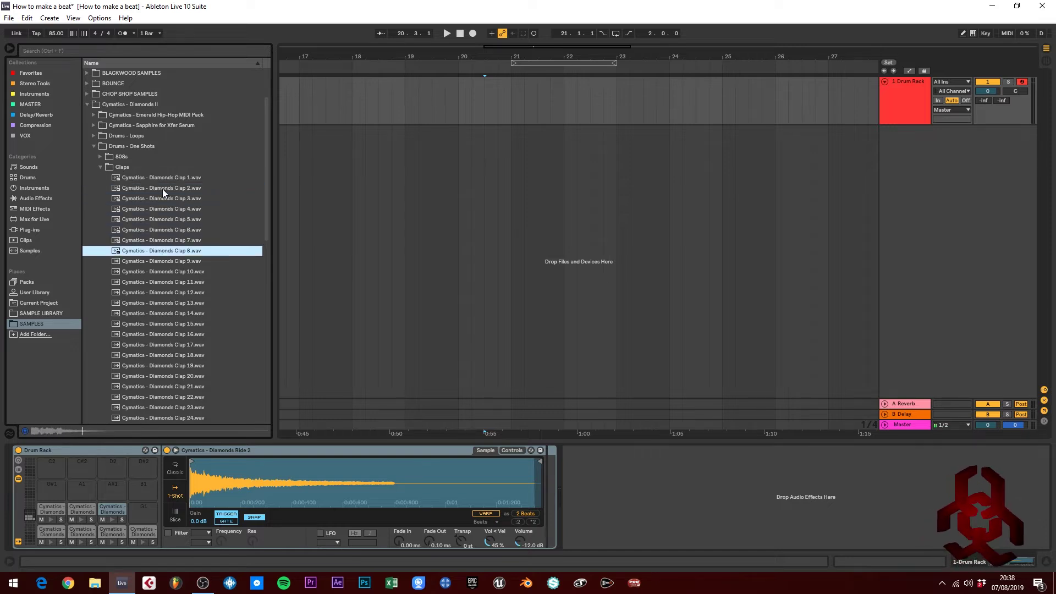
pyautogui.press('Down')
pyautogui.press('Down')
pyautogui.press('Down')
pyautogui.press('Down')
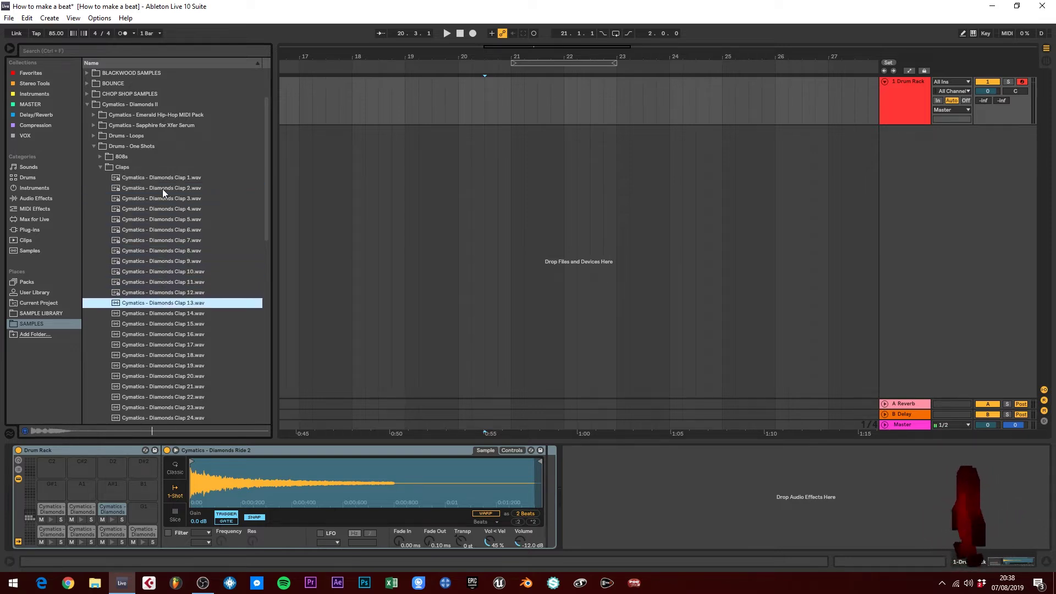
pyautogui.press('Down')
pyautogui.press('Down')
pyautogui.press('Down')
pyautogui.press('Up')
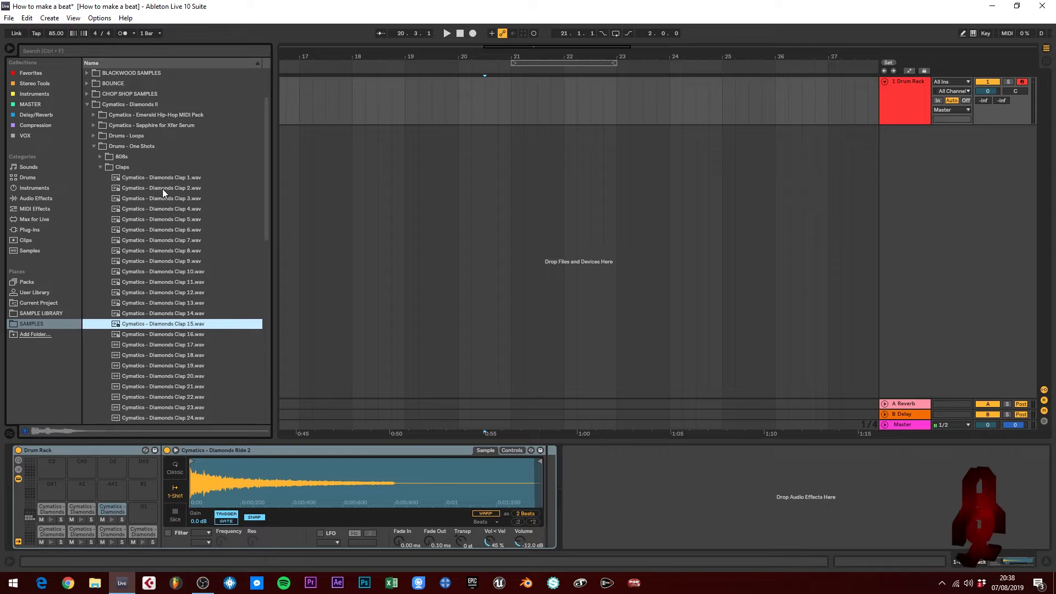
pyautogui.press('Up')
pyautogui.moveTo(165, 315); pyautogui.dragTo(139, 496)
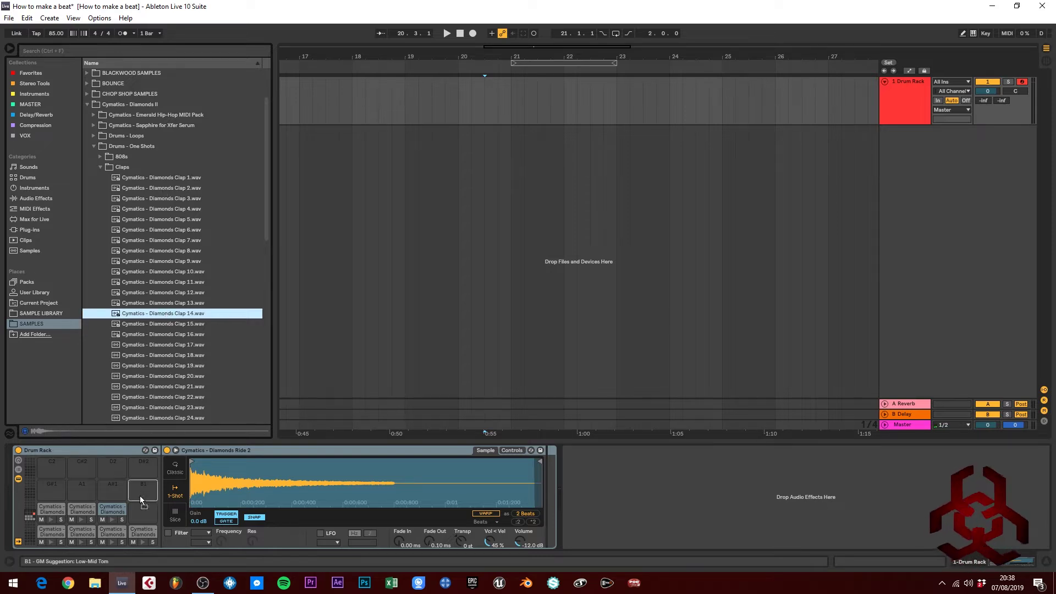
# Step: Switch from the Claps to the Percussion folder, audition its first samples, and load Diamonds Percussion 8 onto pad G#1
pyautogui.click(100, 167)
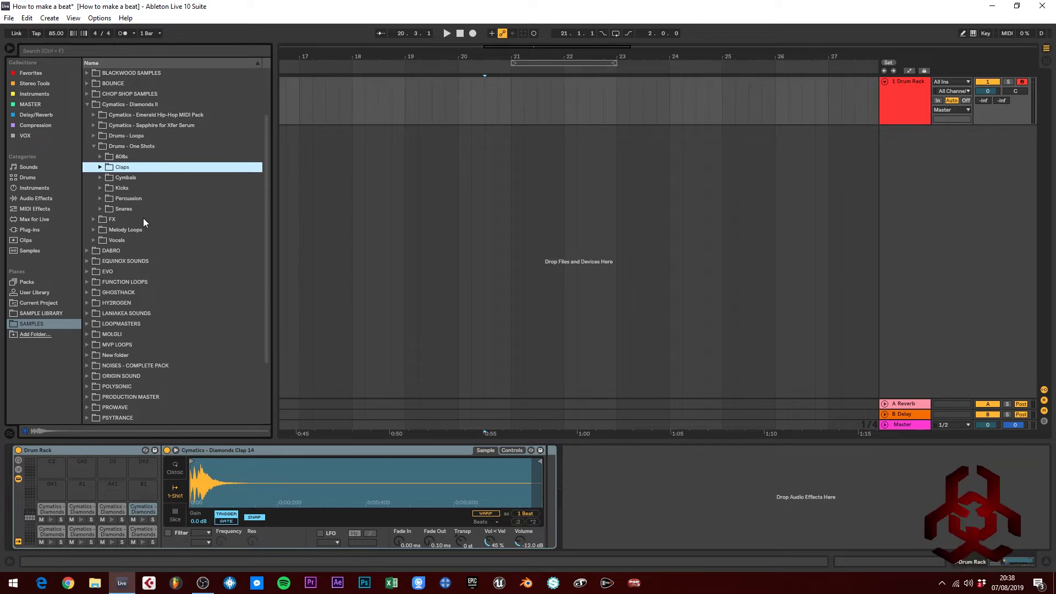
pyautogui.click(101, 198)
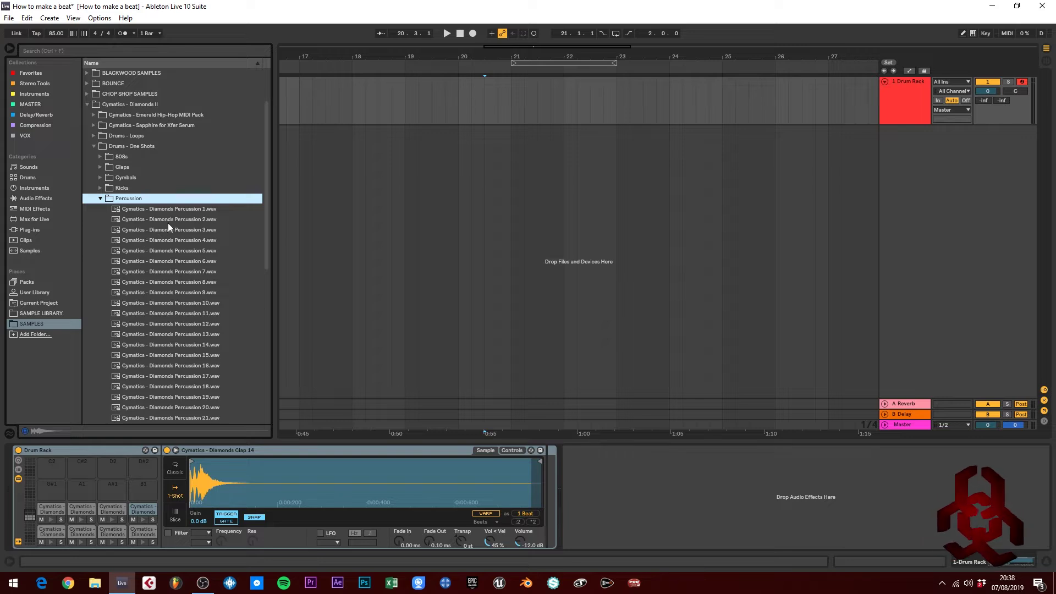
pyautogui.press('Down')
pyautogui.press('Down')
pyautogui.press('Down')
pyautogui.press('Down')
pyautogui.press('Down')
pyautogui.press('Down')
pyautogui.press('Down')
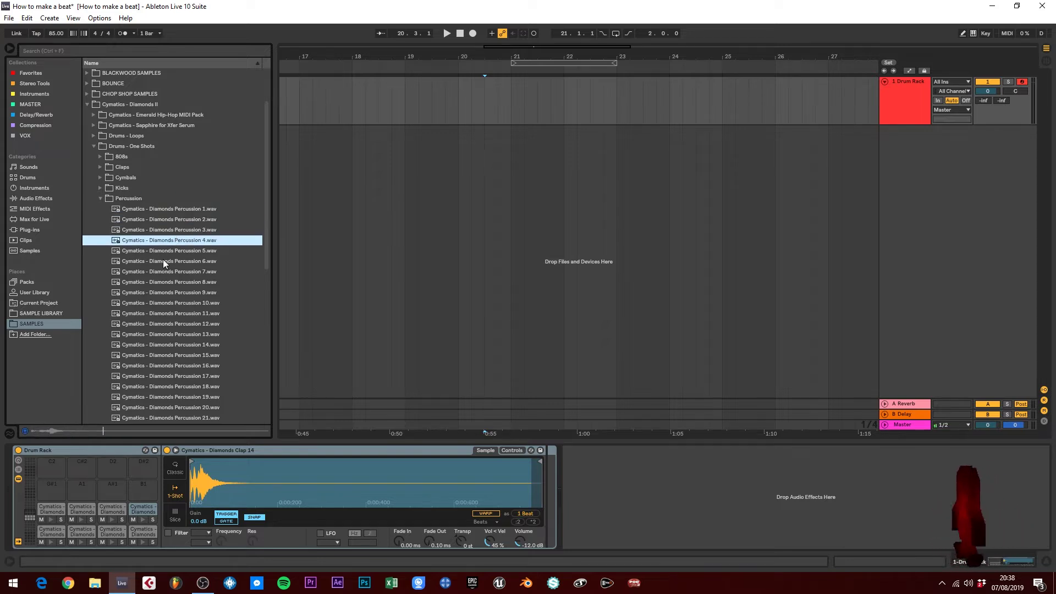
pyautogui.press('Down')
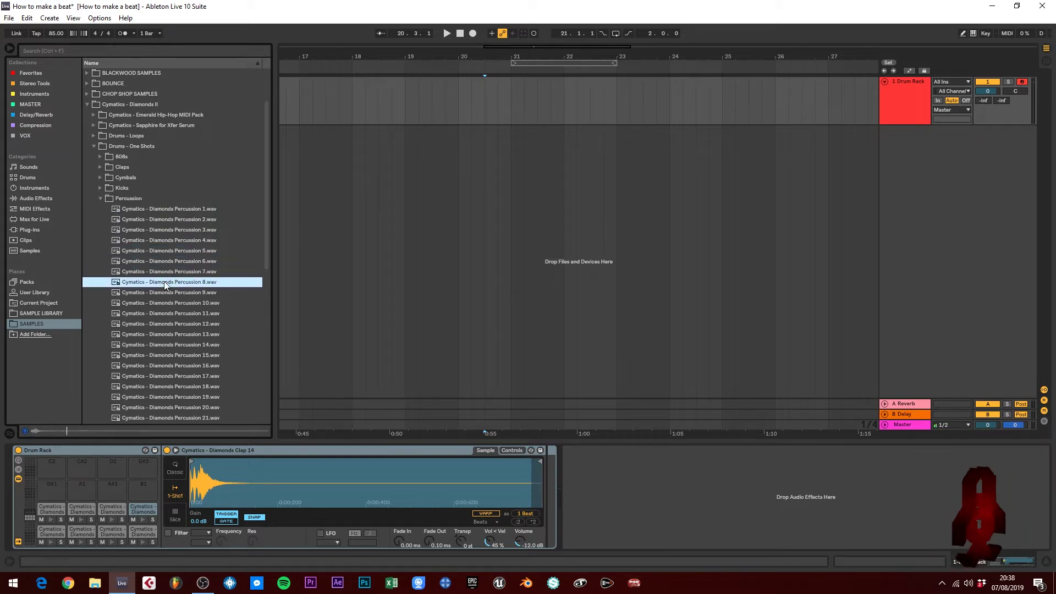
pyautogui.click(163, 282)
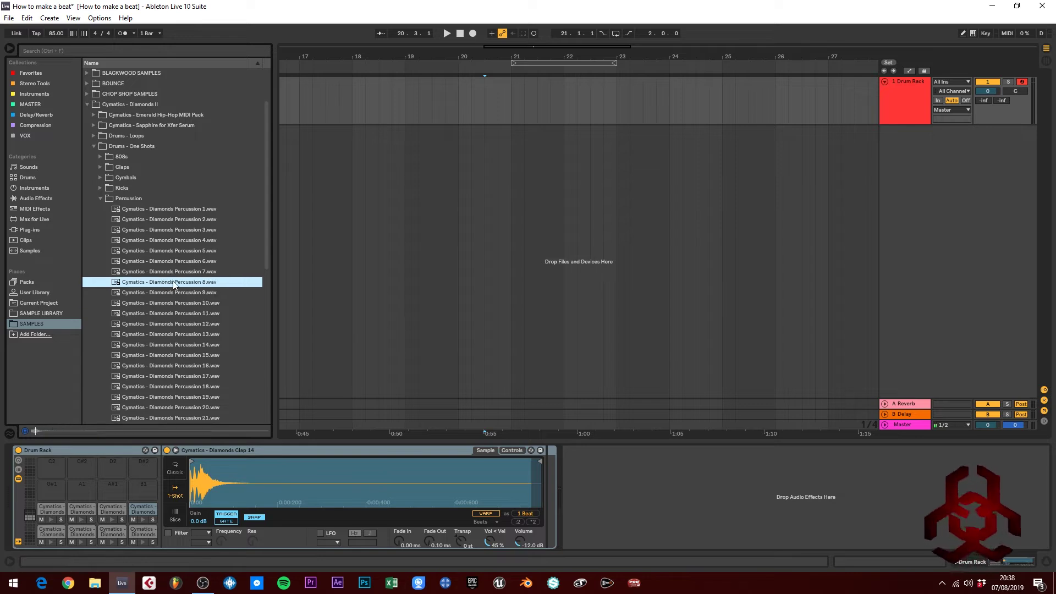
pyautogui.moveTo(183, 284); pyautogui.dragTo(55, 486)
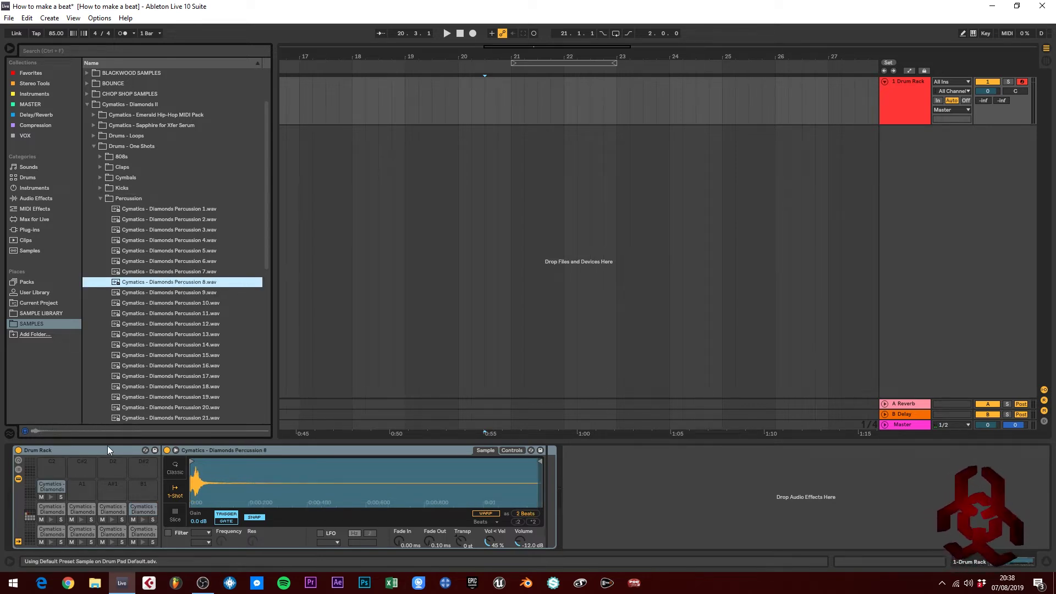
# Step: Audition the next percussion samples and load Diamonds Percussion 10 onto Drum Rack pad A1
pyautogui.press('Down')
pyautogui.press('Down')
pyautogui.press('Down')
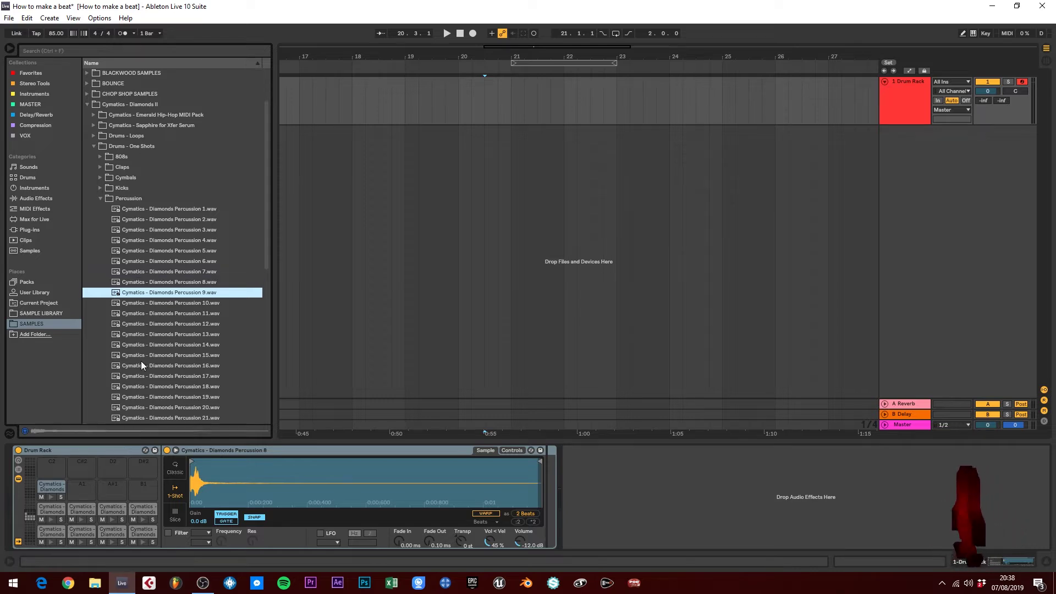
pyautogui.press('Up')
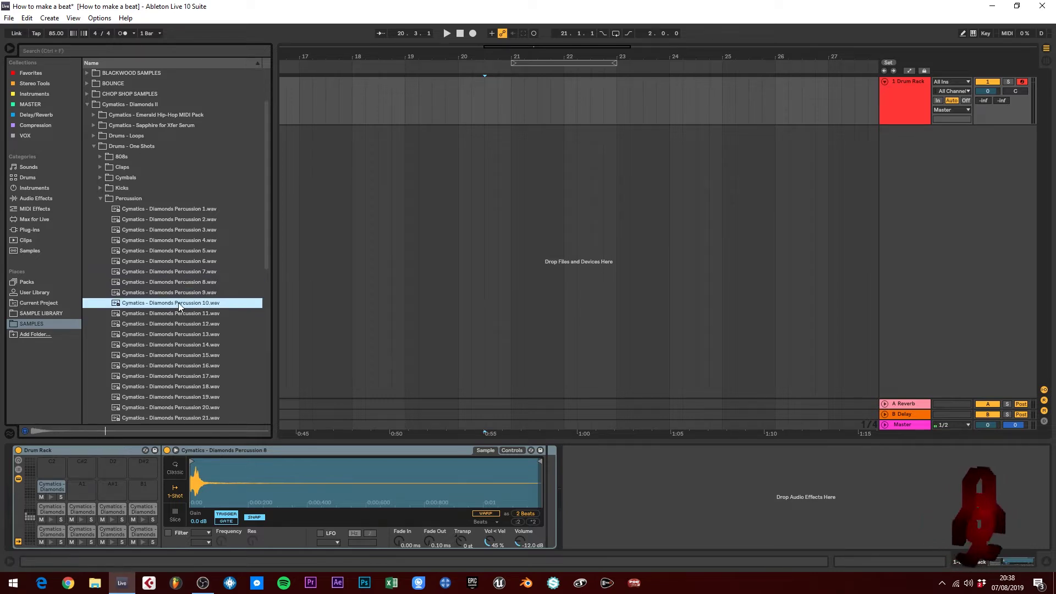
pyautogui.moveTo(180, 303); pyautogui.dragTo(81, 488)
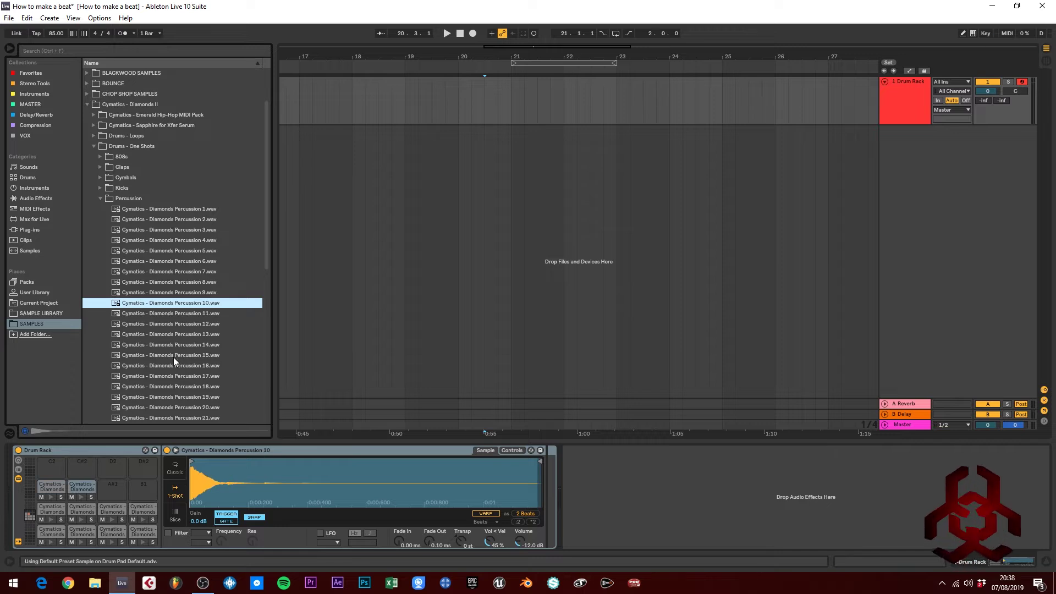
# Step: Audition the percussion samples up to number 15 and load Diamonds Percussion 14 onto Drum Rack pad A#1
pyautogui.press('Down')
pyautogui.press('Down')
pyautogui.press('Down')
pyautogui.press('Down')
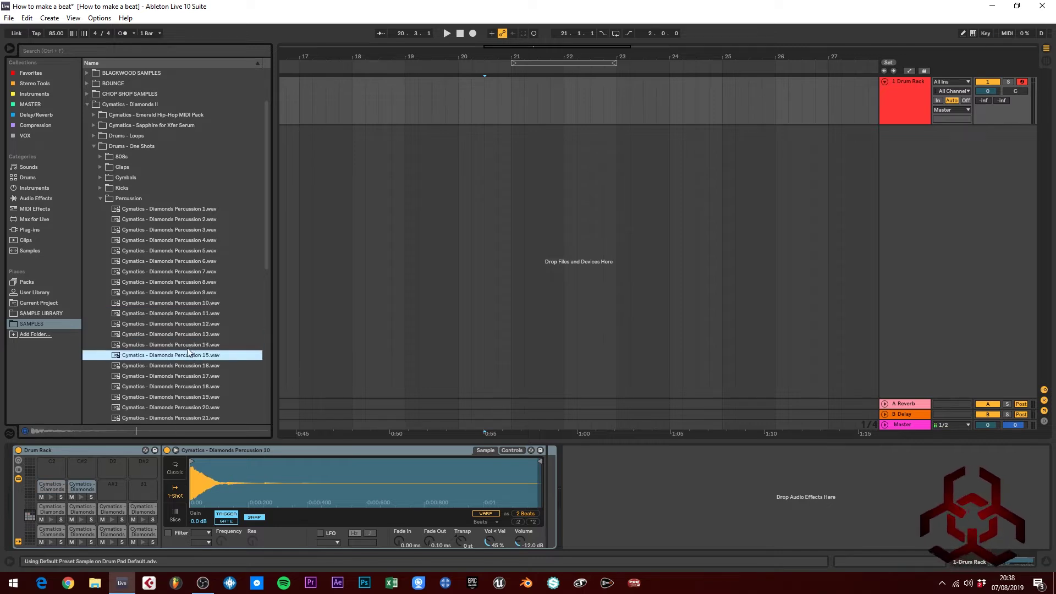
pyautogui.moveTo(187, 351); pyautogui.dragTo(112, 490)
# Step: Audition further percussion samples down the list and load Diamonds Percussion 20 onto Drum Rack pad B1
pyautogui.scroll(-2, 158, 378)
pyautogui.click(170, 355)
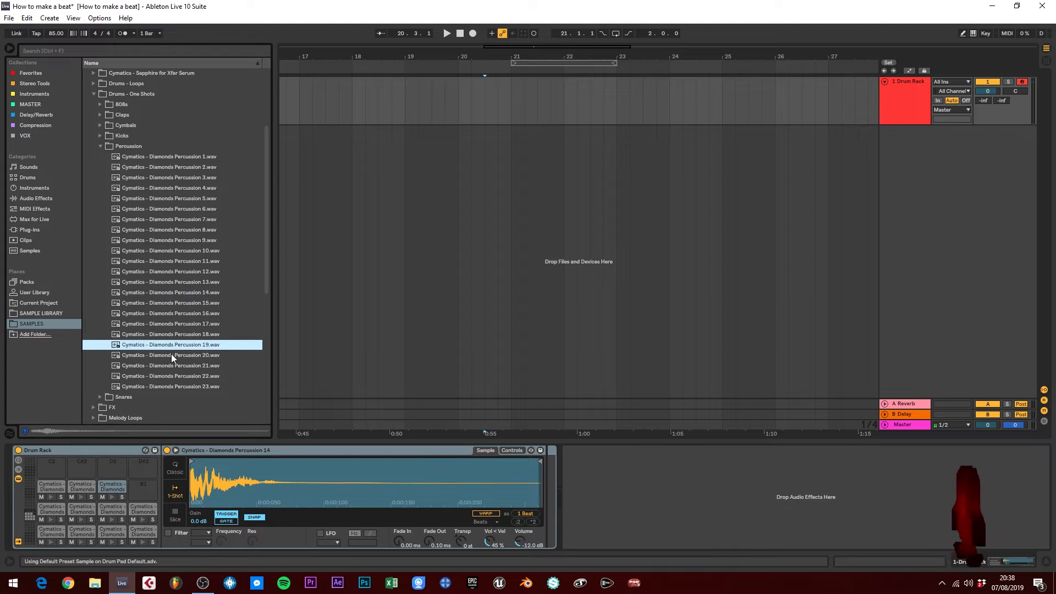
pyautogui.moveTo(172, 358); pyautogui.dragTo(146, 479)
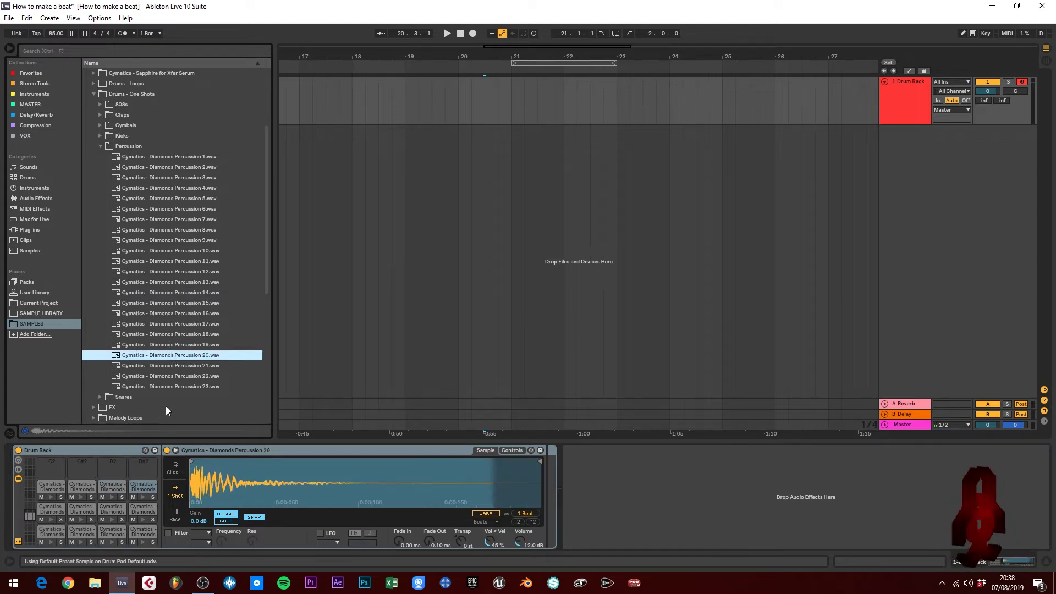
# Step: Compare Diamonds Percussion 21 to 23 by ear and load Percussion 21 onto Drum Rack pad C2
pyautogui.click(182, 377)
pyautogui.press('Down')
pyautogui.press('Up')
pyautogui.press('Up')
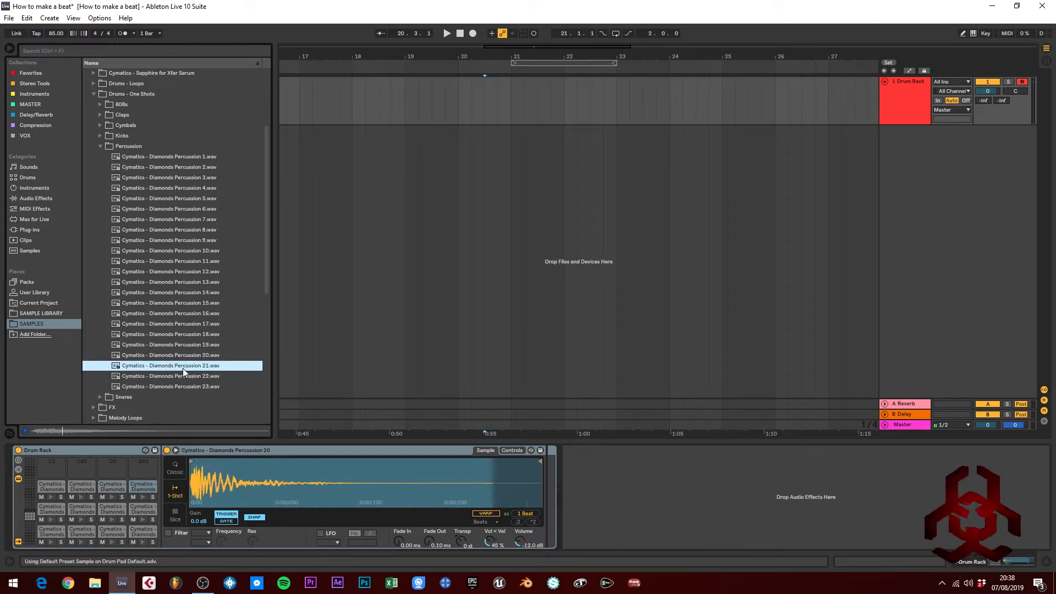
pyautogui.press('Down')
pyautogui.press('Down')
pyautogui.press('Down')
pyautogui.press('Up')
pyautogui.press('Up')
pyautogui.press('Up')
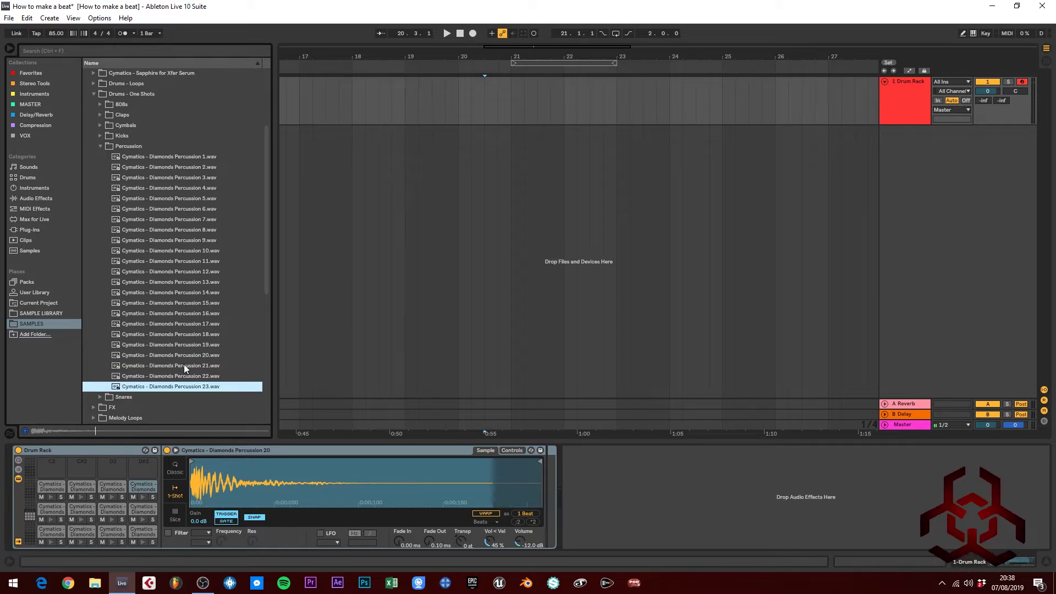
pyautogui.moveTo(183, 370); pyautogui.dragTo(59, 464)
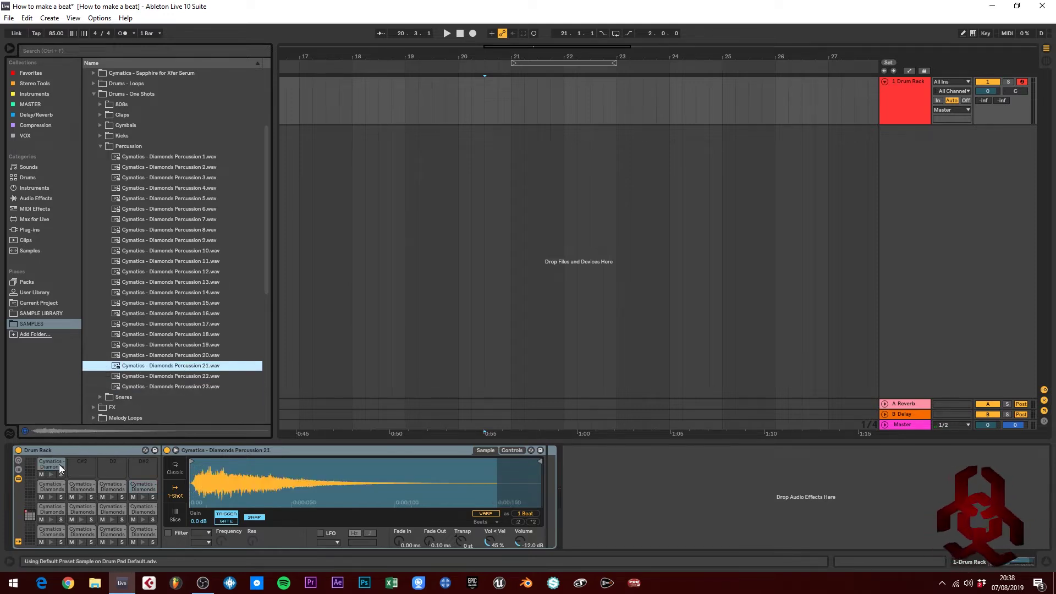
# Step: Insert an empty two-bar MIDI clip on the Drum Rack track from bar 21 to bar 23
pyautogui.press('-')
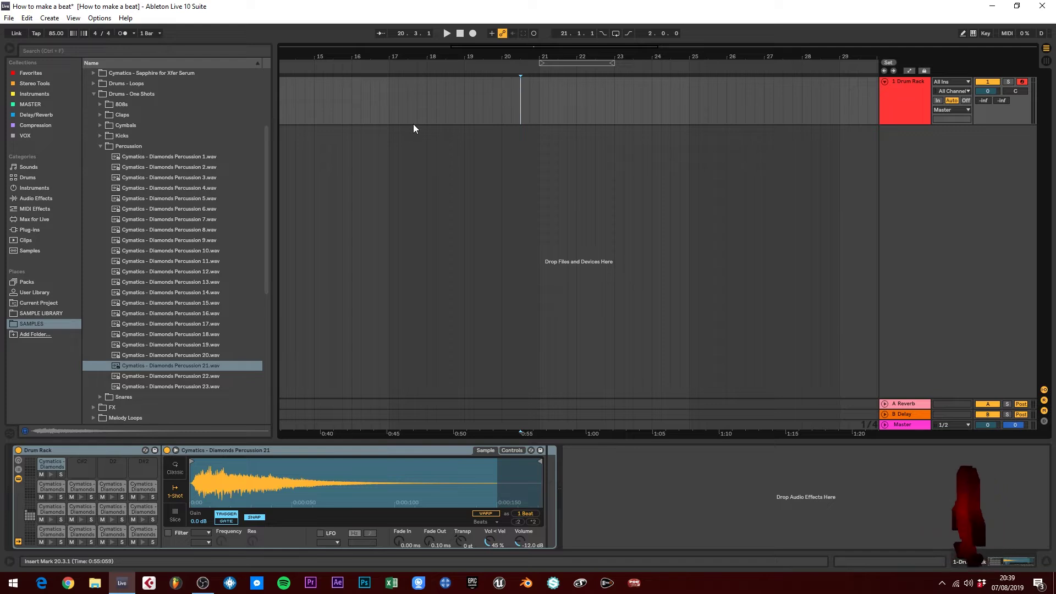
pyautogui.moveTo(492, 55); pyautogui.dragTo(496, 98)
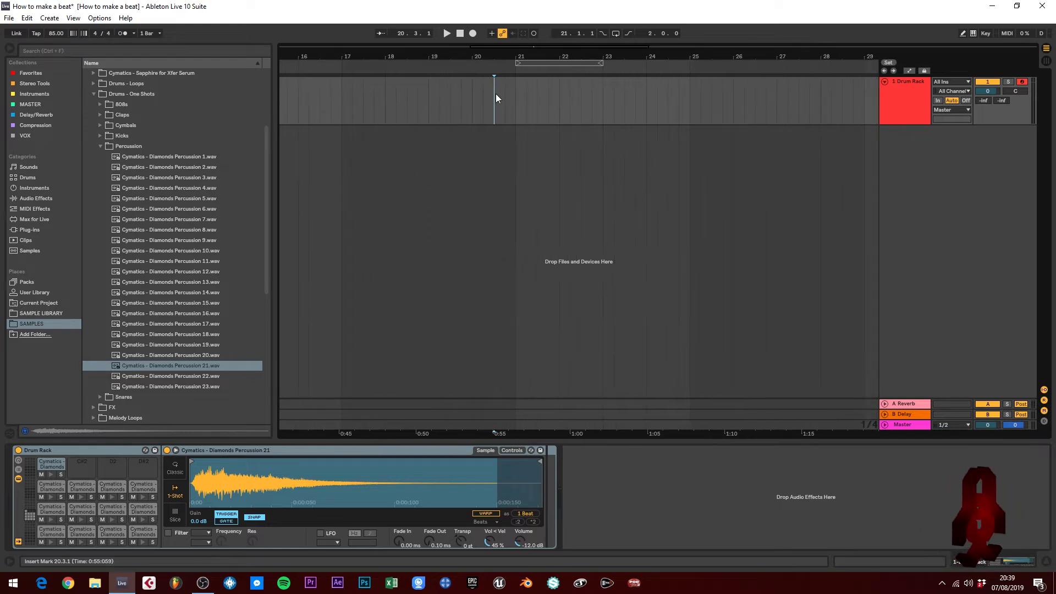
pyautogui.click(517, 110)
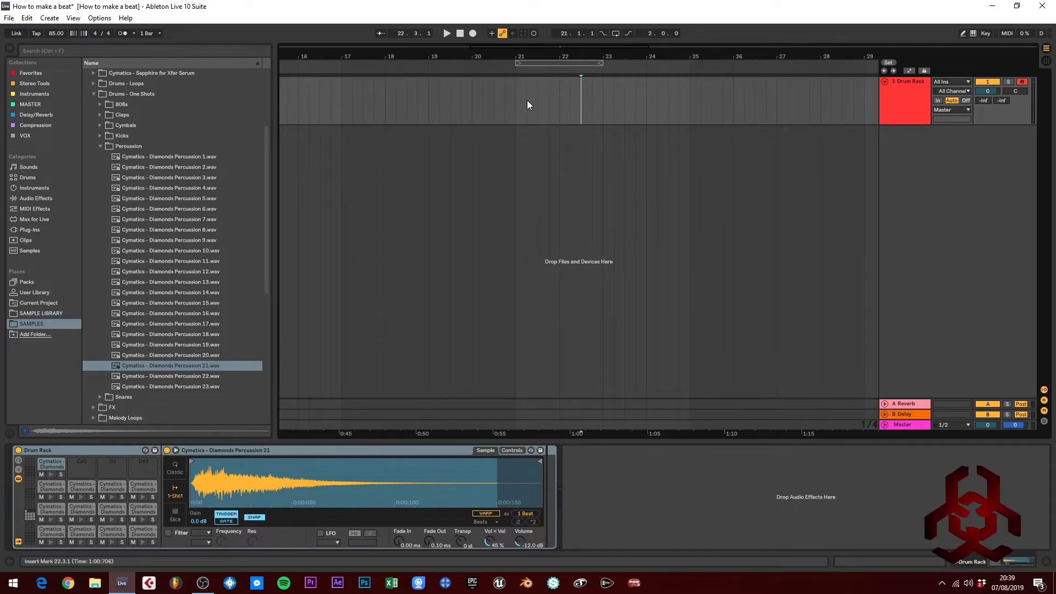
pyautogui.moveTo(518, 101); pyautogui.dragTo(611, 107)
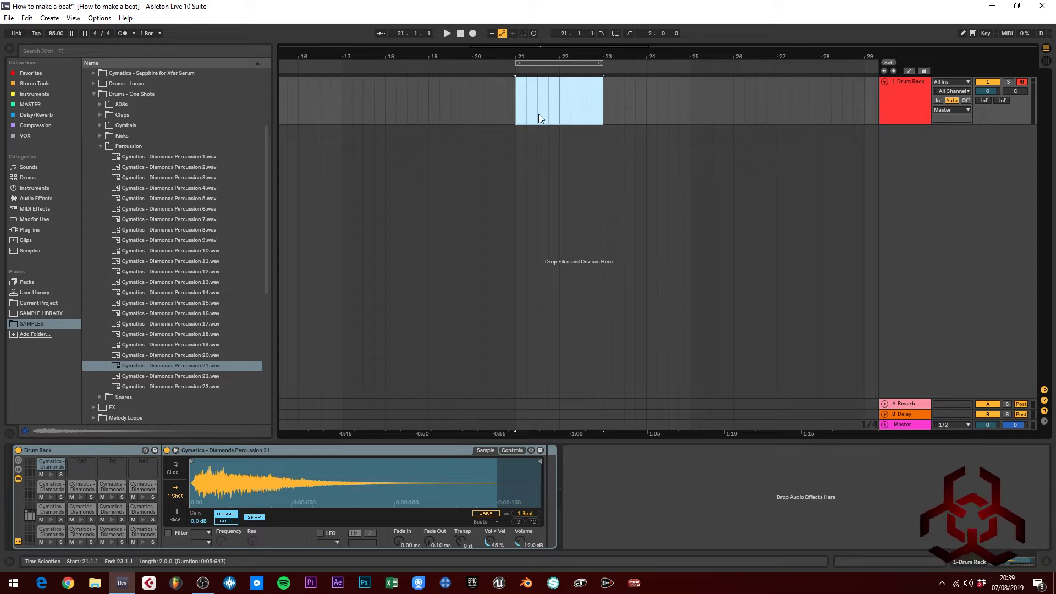
pyautogui.rightClick(548, 91)
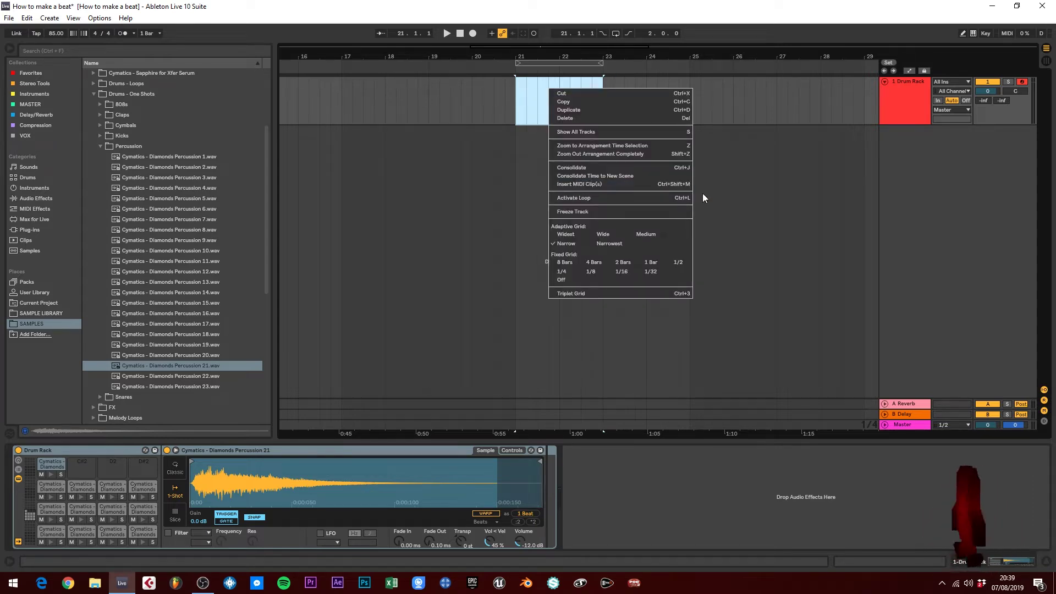
pyautogui.click(520, 90)
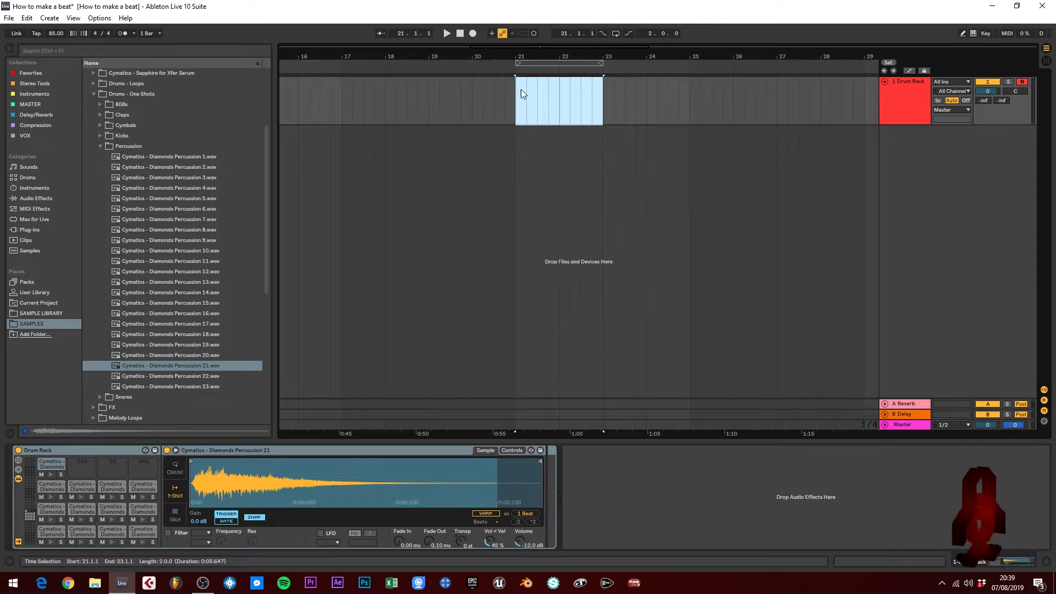
pyautogui.moveTo(512, 91); pyautogui.dragTo(600, 101)
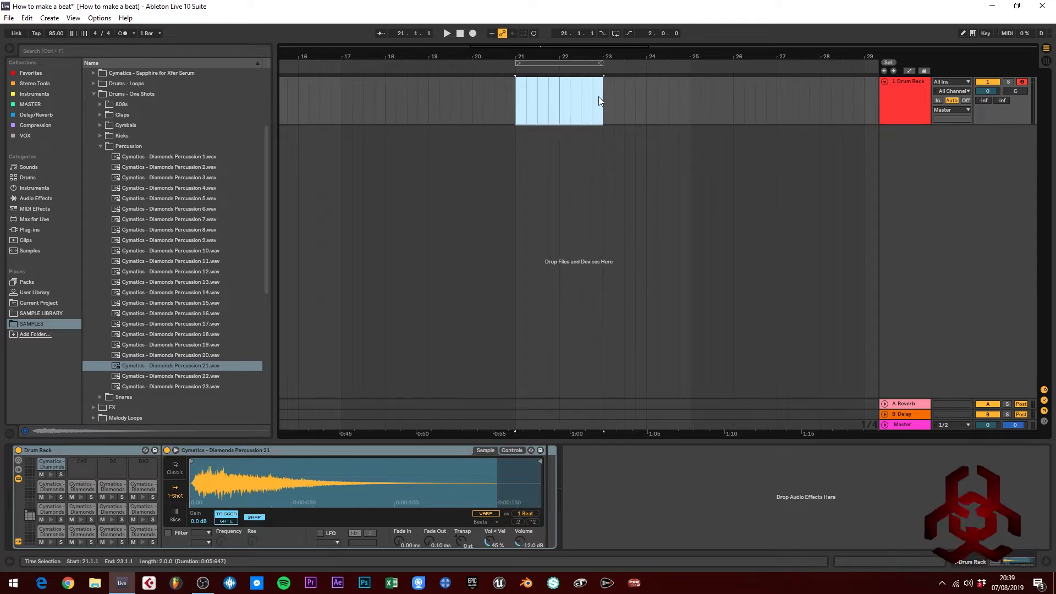
pyautogui.hotkey('ctrl', 'shift', 'm')
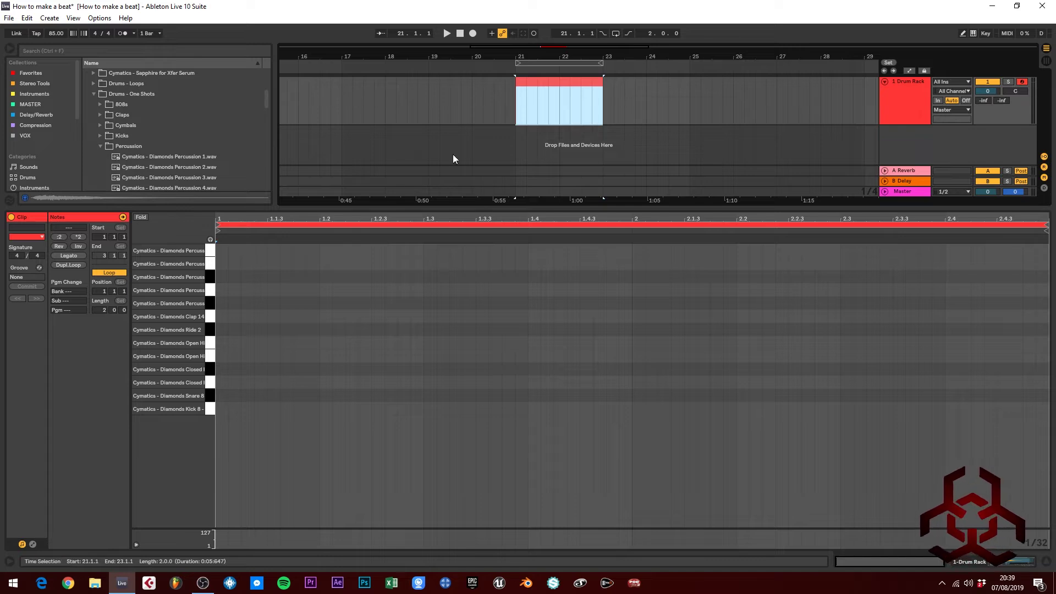
pyautogui.doubleClick(222, 410)
pyautogui.moveTo(226, 409); pyautogui.dragTo(240, 409)
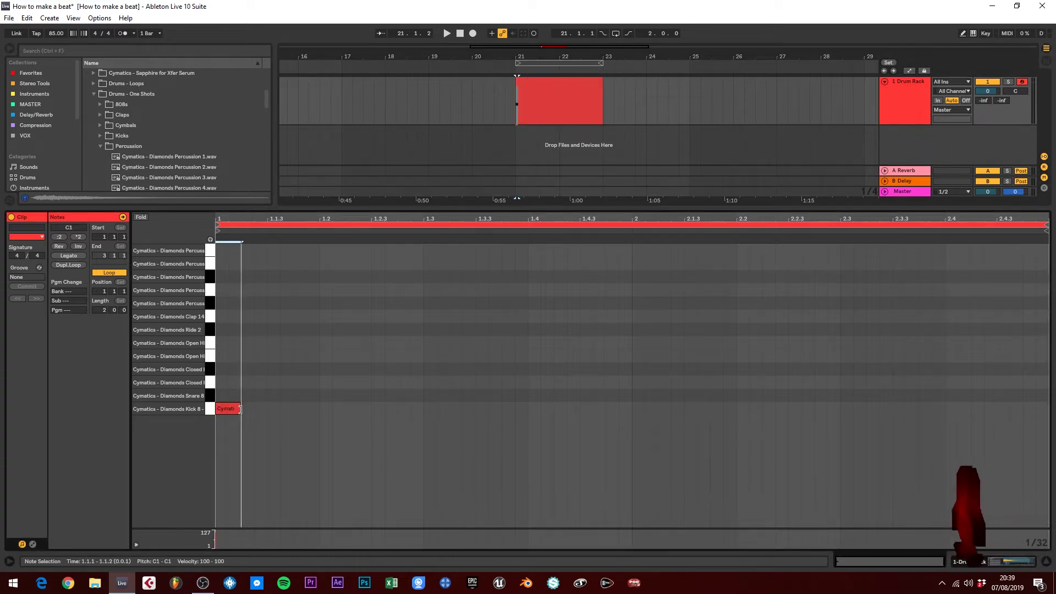
pyautogui.doubleClick(233, 409)
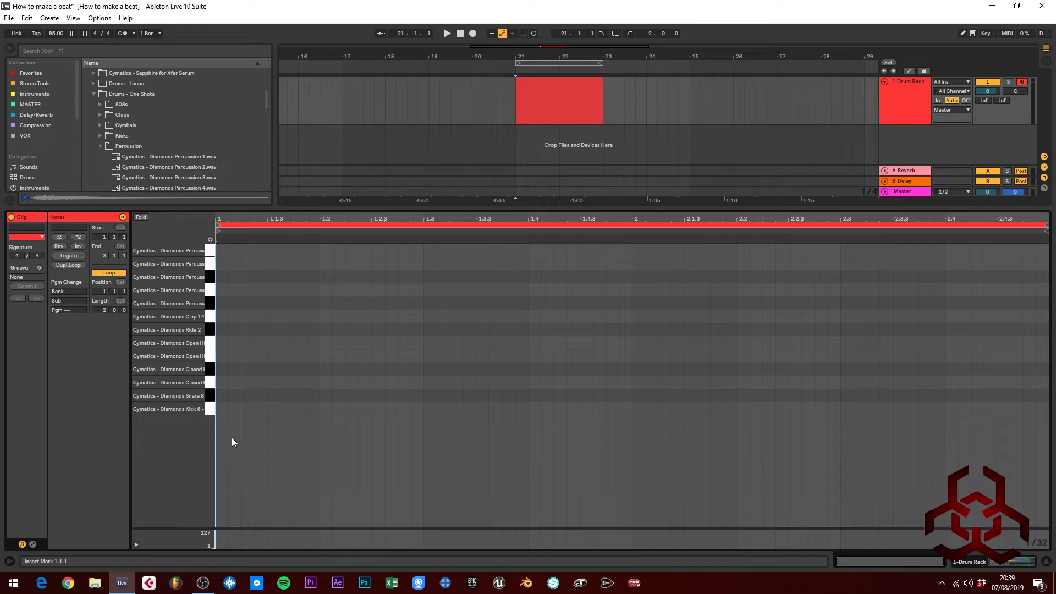
# Step: Add a Diamonds Snare 8 note at 1.2 and duplicate it every two beats to 1.4, 2.2 and 2.4
pyautogui.doubleClick(322, 398)
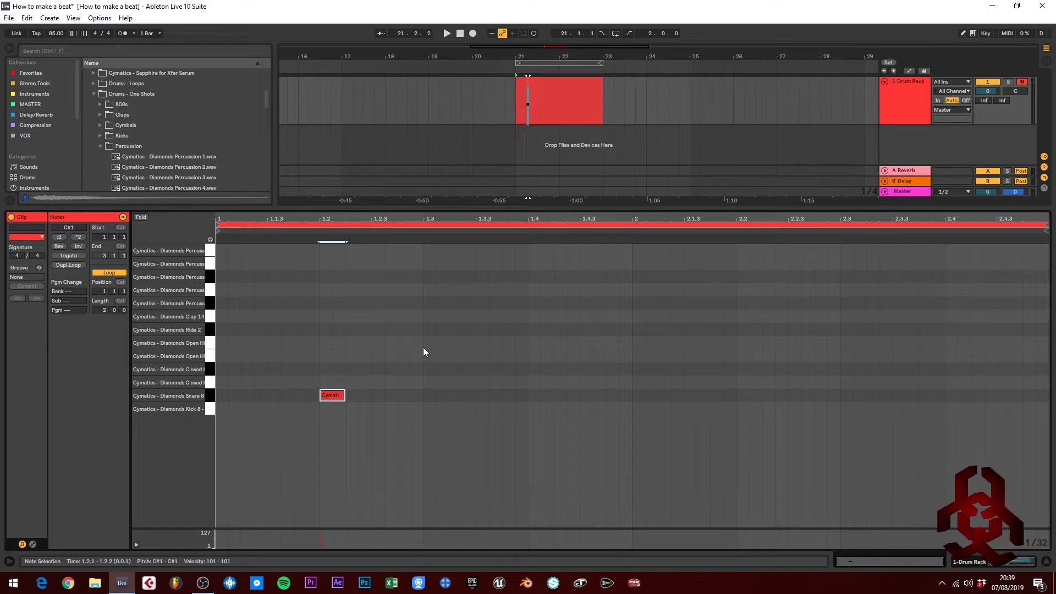
pyautogui.moveTo(424, 349); pyautogui.dragTo(165, 443)
pyautogui.hotkey('ctrl', 'd')
pyautogui.hotkey('ctrl', 'd')
pyautogui.hotkey('ctrl', 'd')
pyautogui.hotkey('ctrl', 'd')
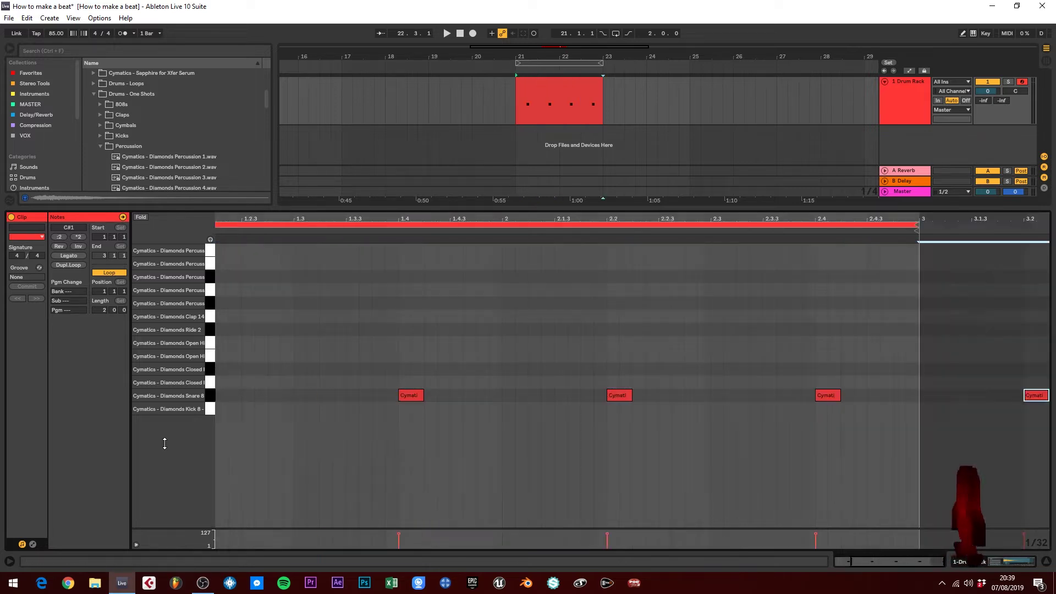
pyautogui.click(165, 443)
pyautogui.click(531, 96)
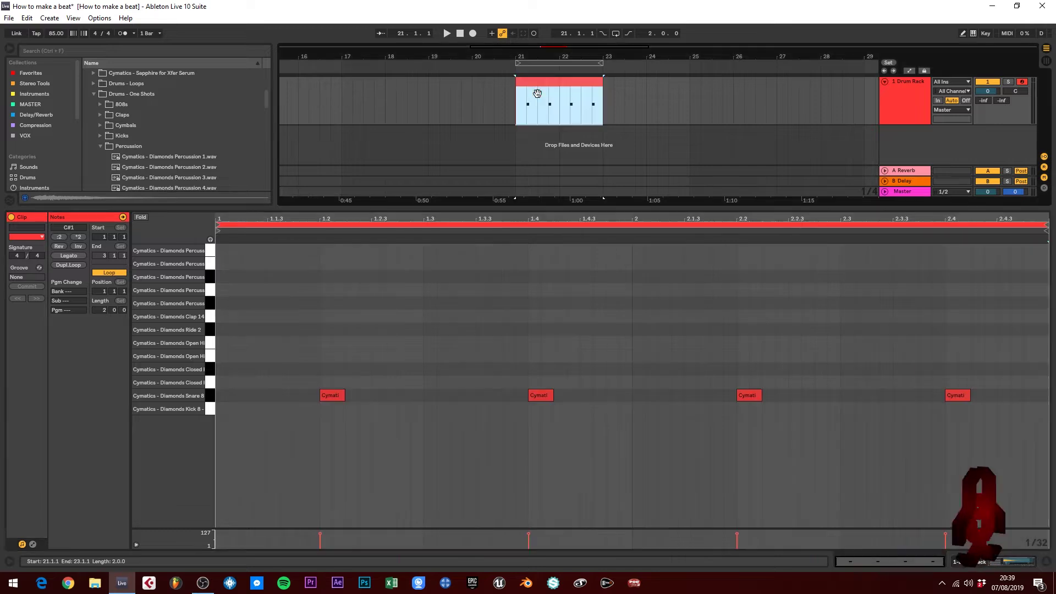
# Step: Play back the snare pattern and add Diamonds Kick 8 notes at 1, 1.3.3 and 2
pyautogui.press('space')
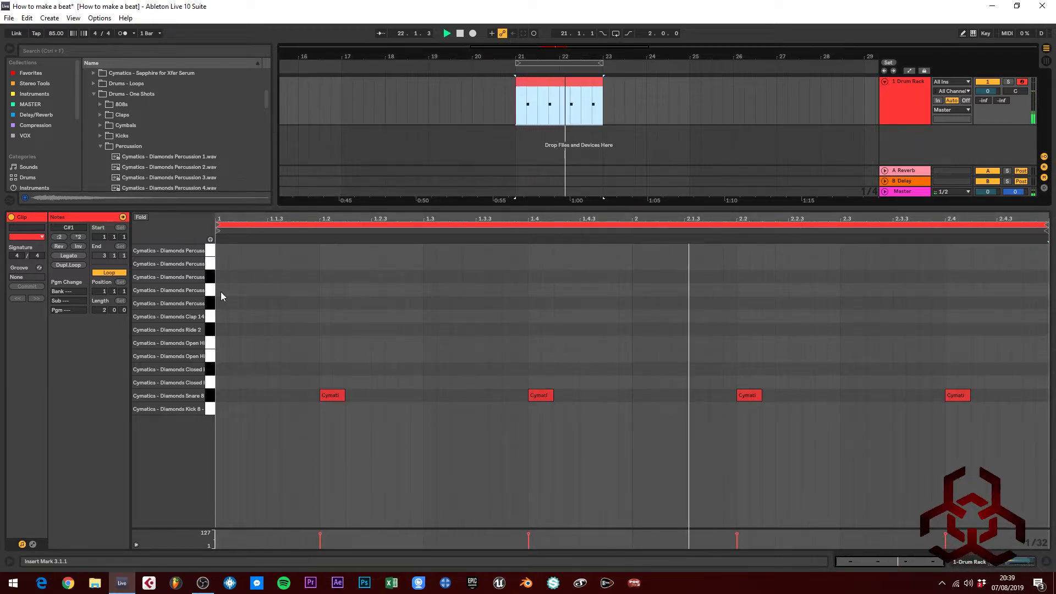
pyautogui.press('space')
pyautogui.doubleClick(227, 409)
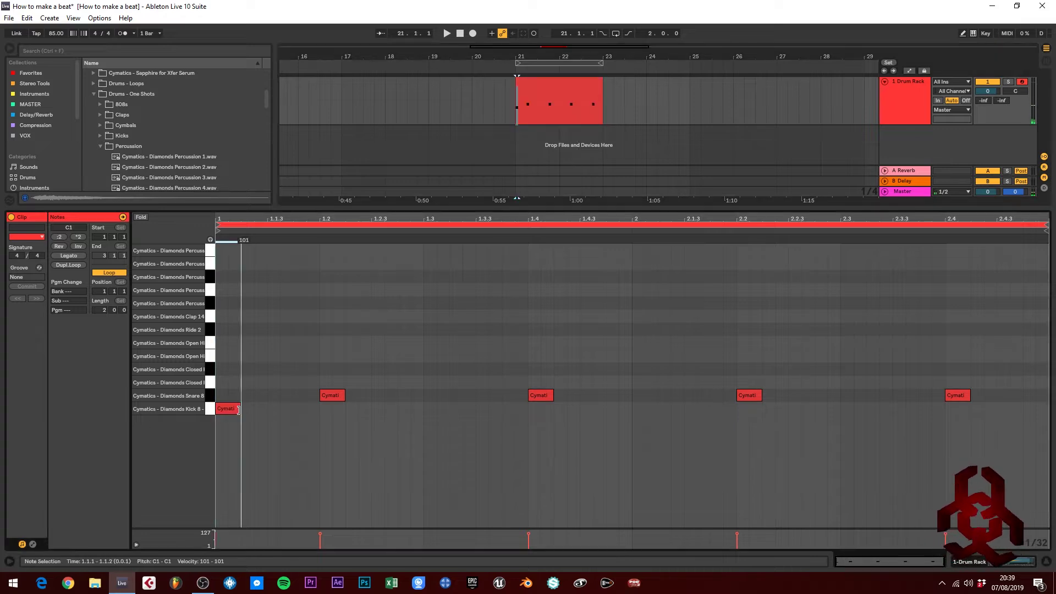
pyautogui.moveTo(228, 411); pyautogui.dragTo(486, 423)
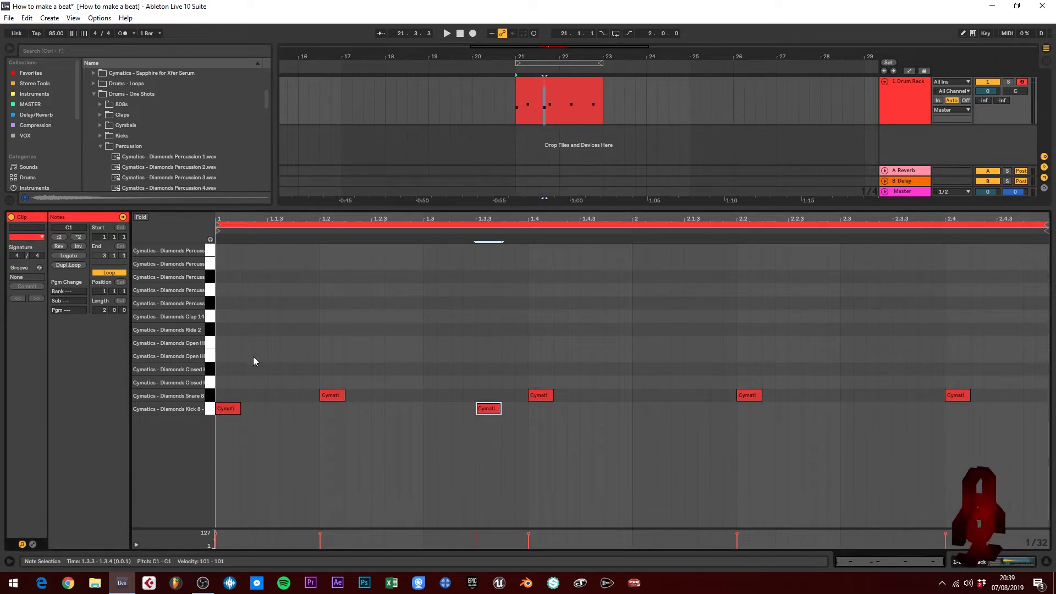
pyautogui.moveTo(238, 409); pyautogui.dragTo(646, 411)
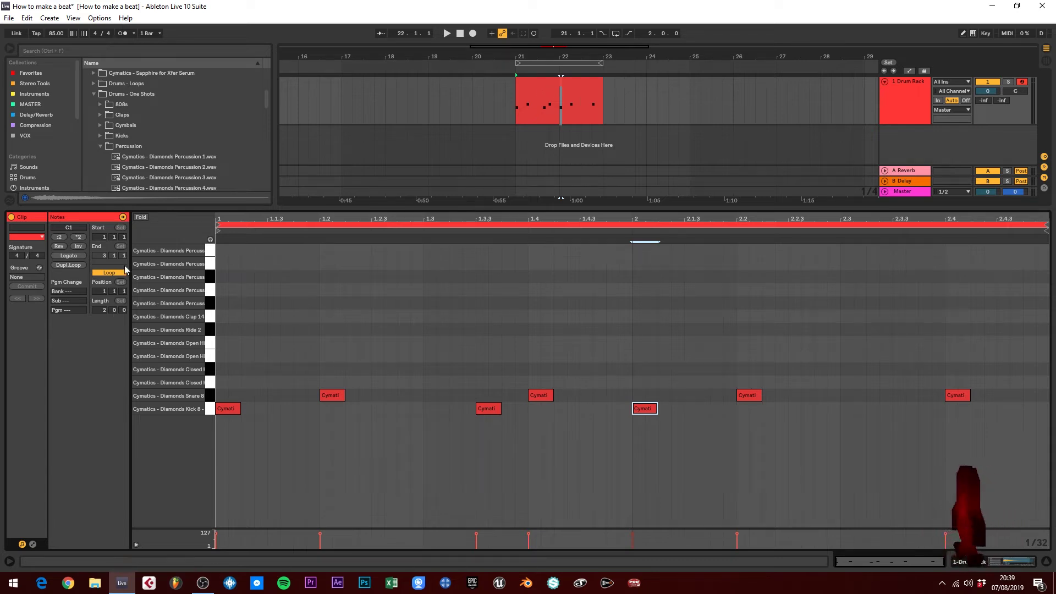
# Step: Play the kick and snare pattern, copy the 1.3.3 kick to 2.3.3 and listen again
pyautogui.click(214, 269)
pyautogui.press('space')
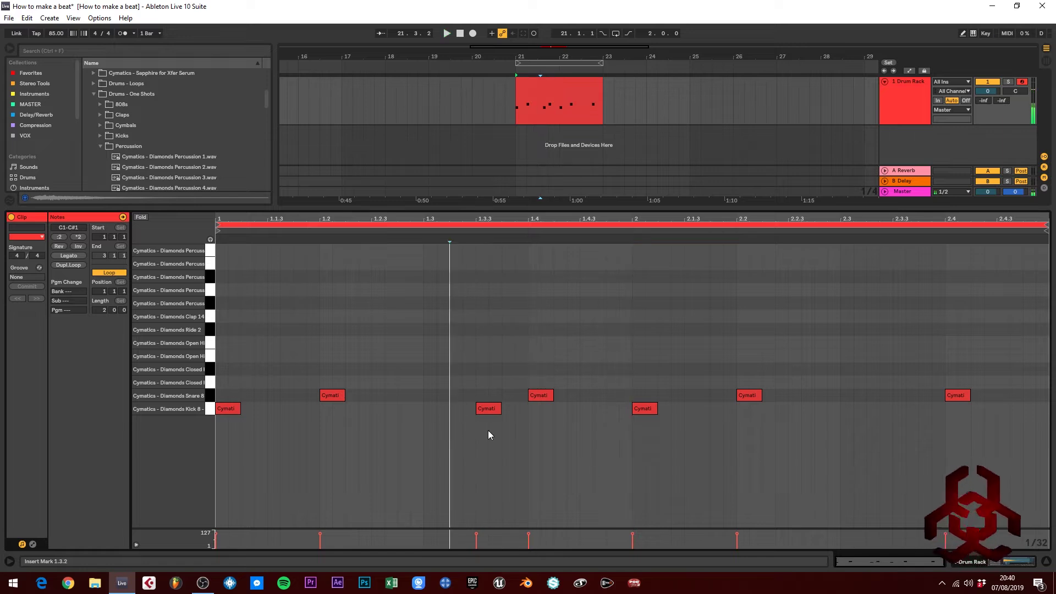
pyautogui.click(484, 409)
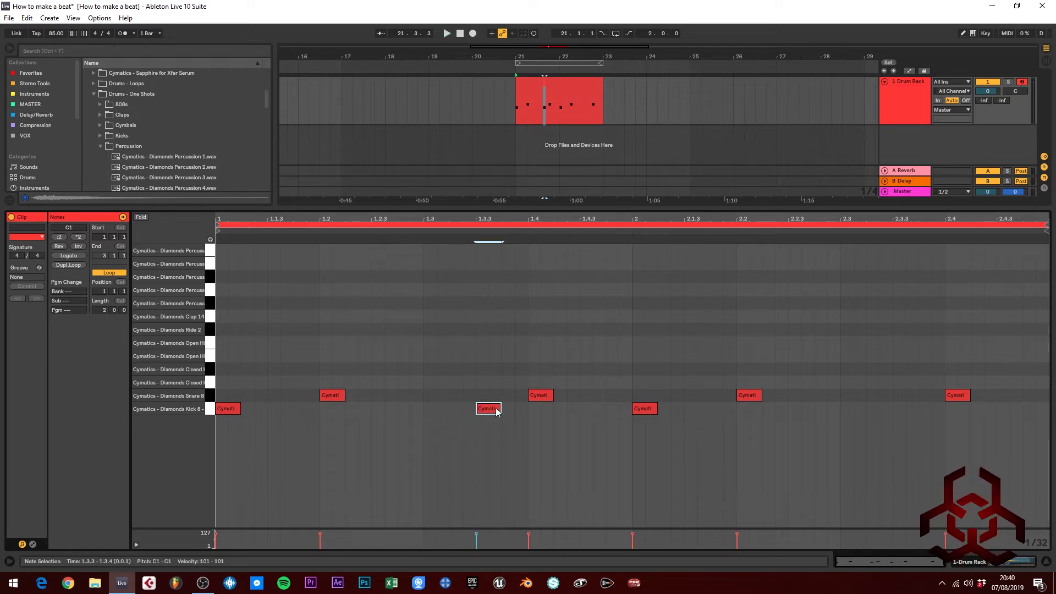
pyautogui.moveTo(491, 410); pyautogui.dragTo(900, 411)
pyautogui.press('space')
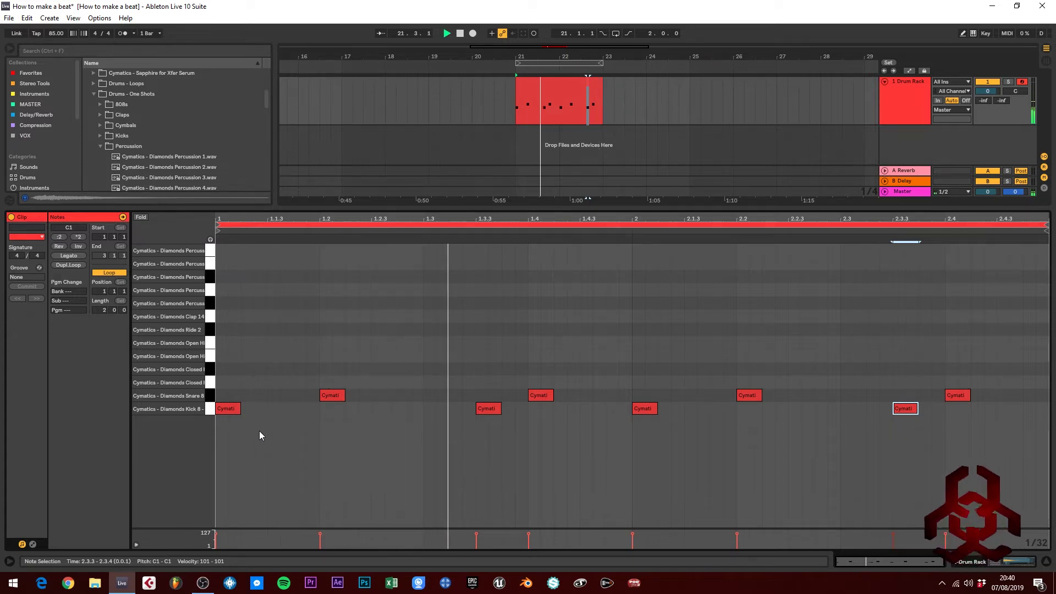
# Step: Add D1 closed hi-hat notes at 1.1.3, 1.2.3, 1.3, 1.4.3, 2.1.3, 2.2.3, 2.3 and 2.4.3, and play the pattern back
pyautogui.doubleClick(221, 382)
pyautogui.moveTo(227, 383); pyautogui.dragTo(285, 390)
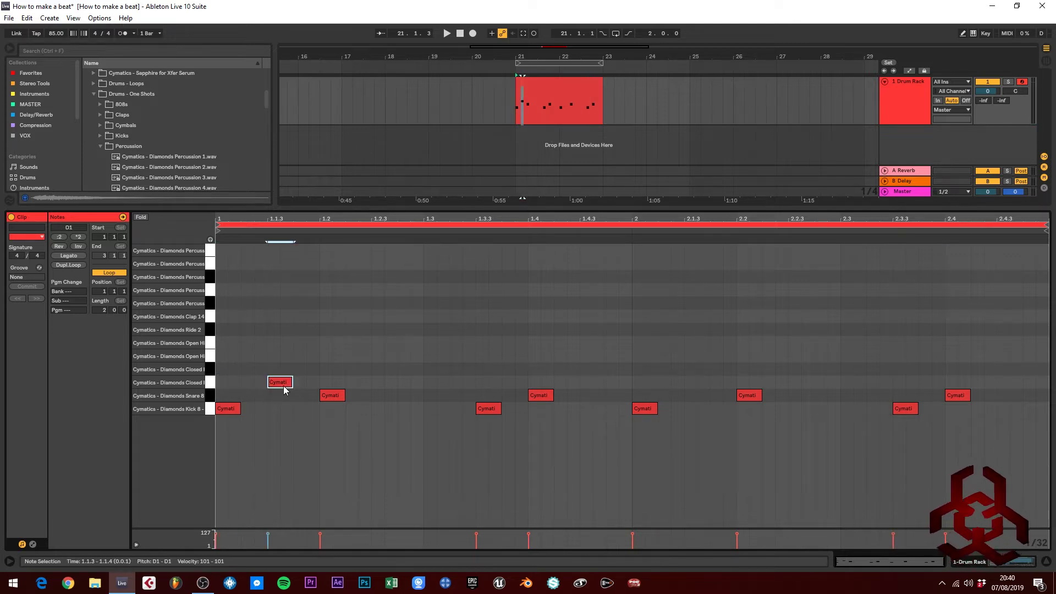
pyautogui.doubleClick(379, 383)
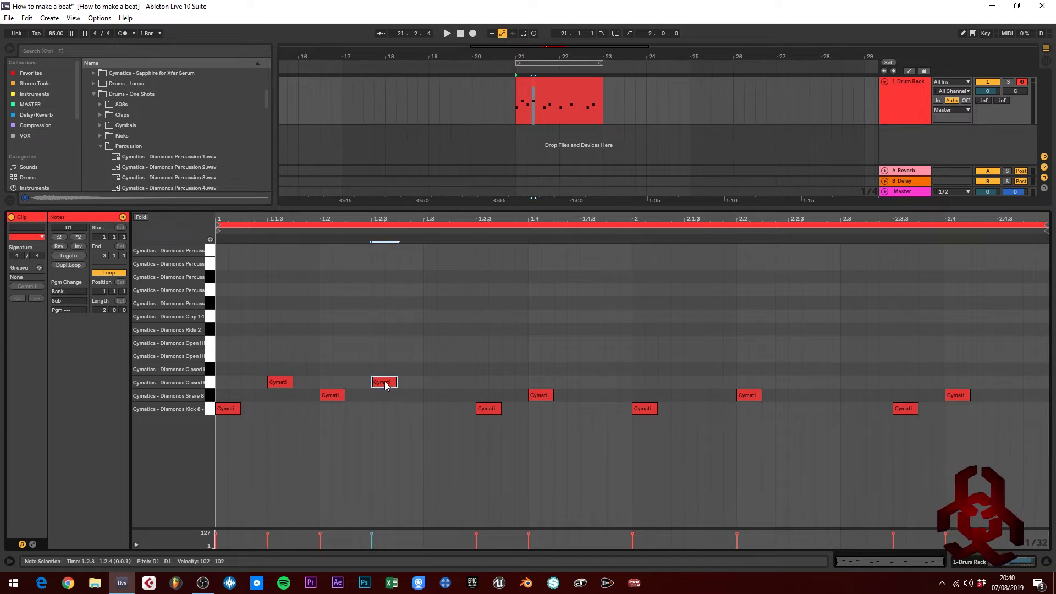
pyautogui.moveTo(387, 383); pyautogui.dragTo(1002, 383)
pyautogui.press('space')
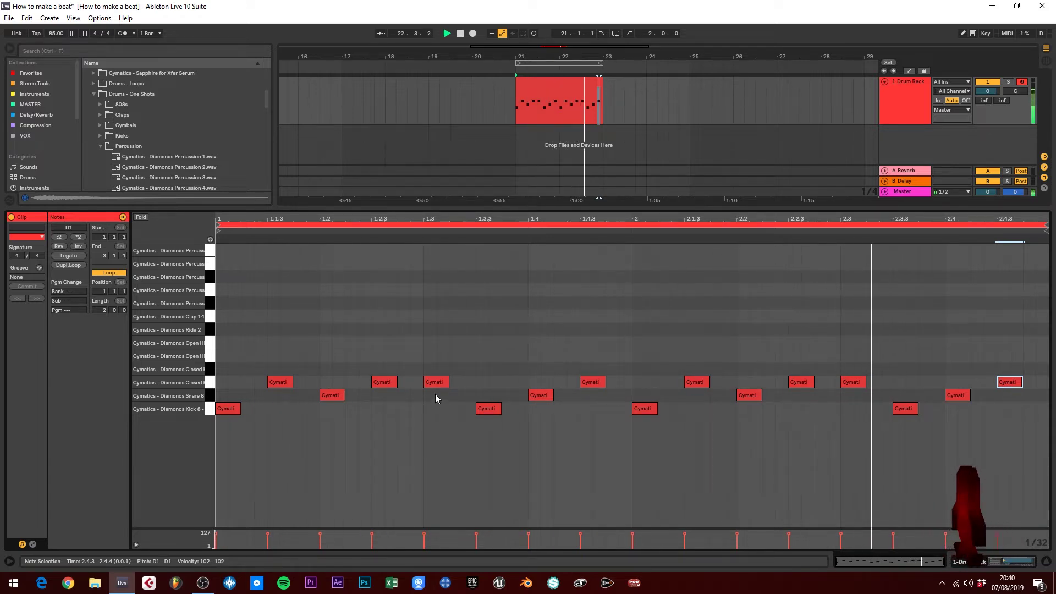
pyautogui.press('space')
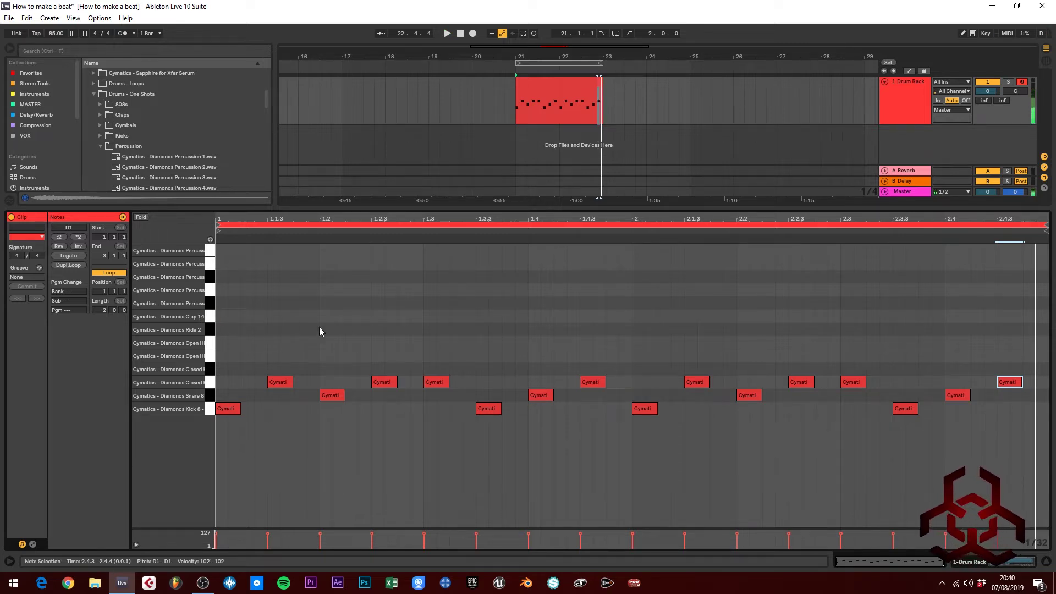
# Step: Add Diamonds Clap 14 notes at 1.2.4 and 2.2.4 and play the pattern back
pyautogui.doubleClick(408, 317)
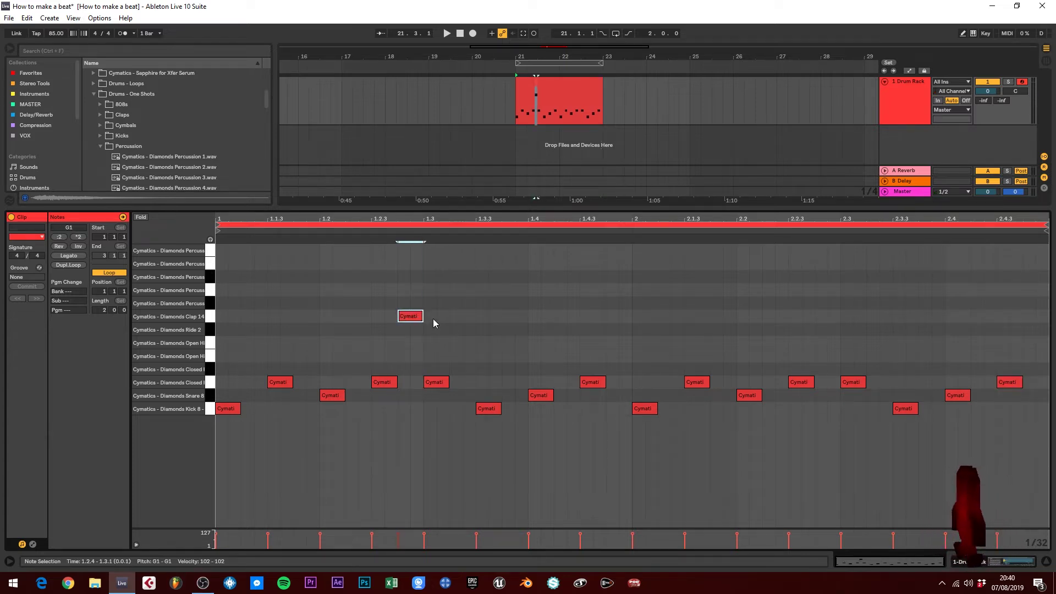
pyautogui.press('space')
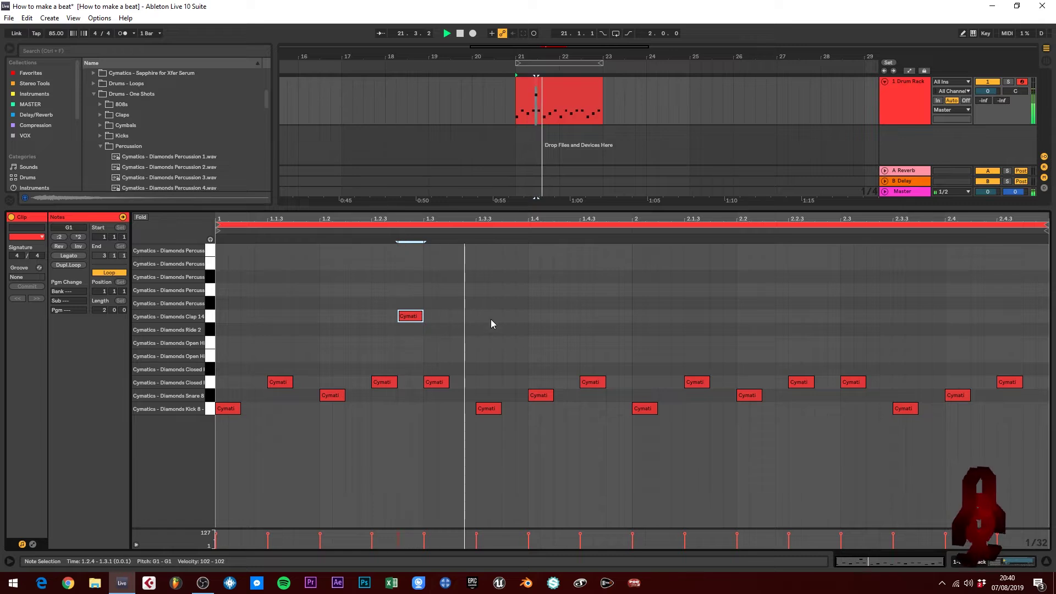
pyautogui.doubleClick(823, 317)
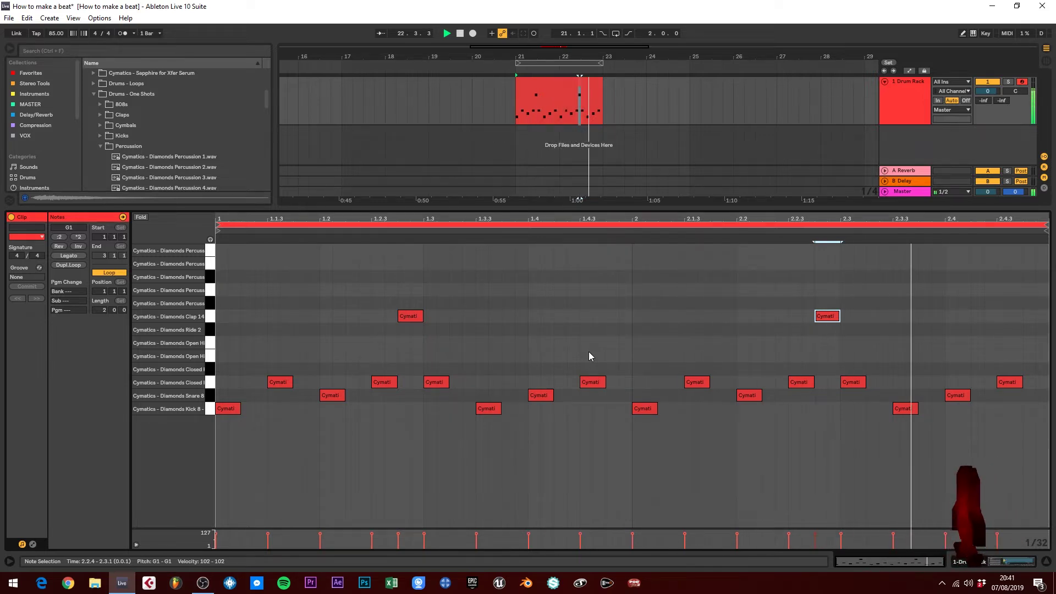
pyautogui.press('space')
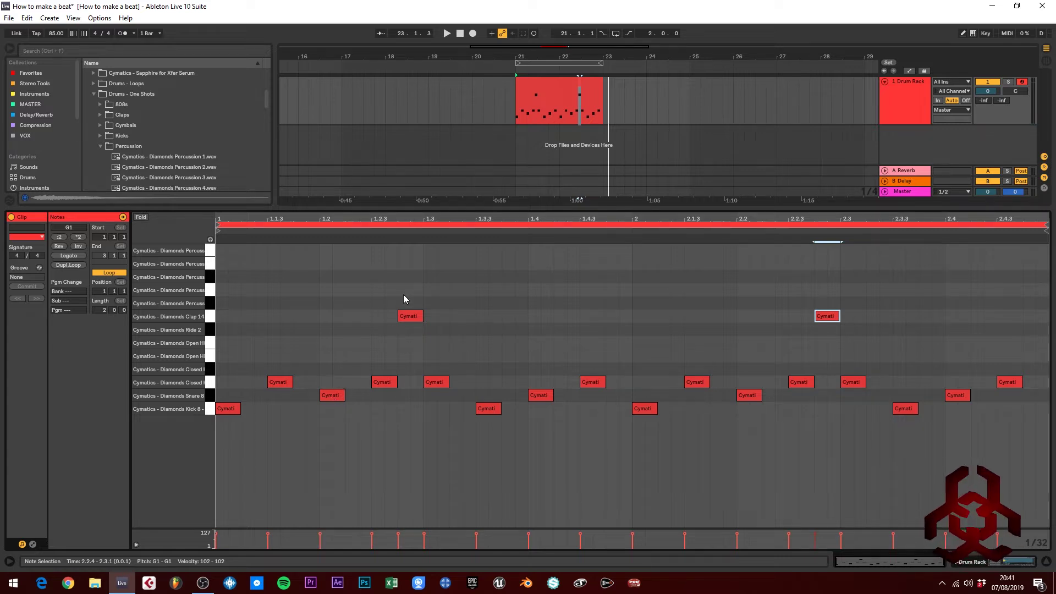
pyautogui.click(751, 288)
pyautogui.press('space')
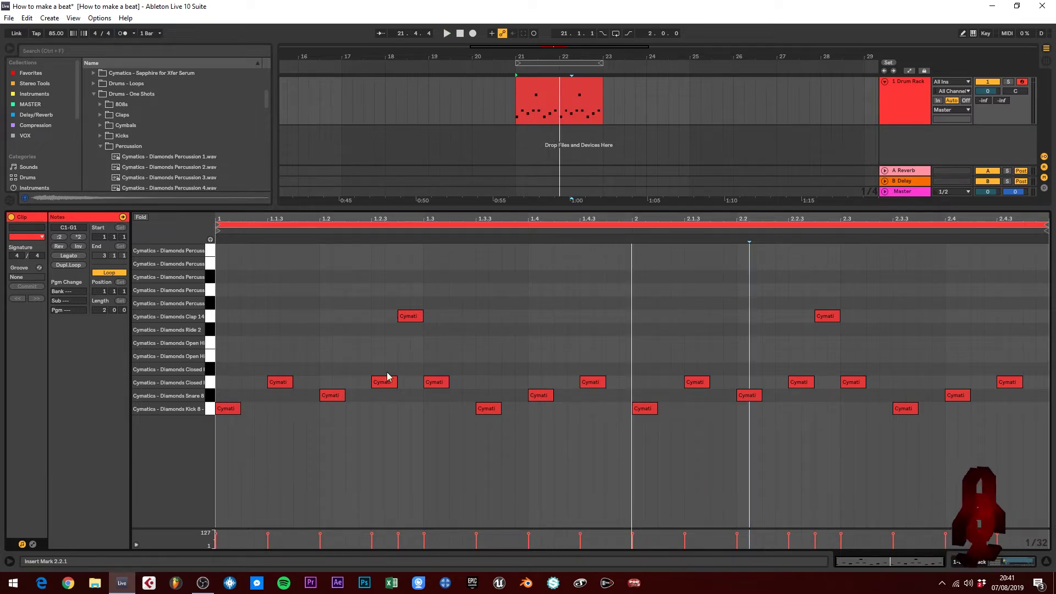
pyautogui.press('space')
# Step: Add D#1 closed hi-hat notes in the first bar at 1, 1.2, 1.3.3 and 1.4
pyautogui.doubleClick(225, 369)
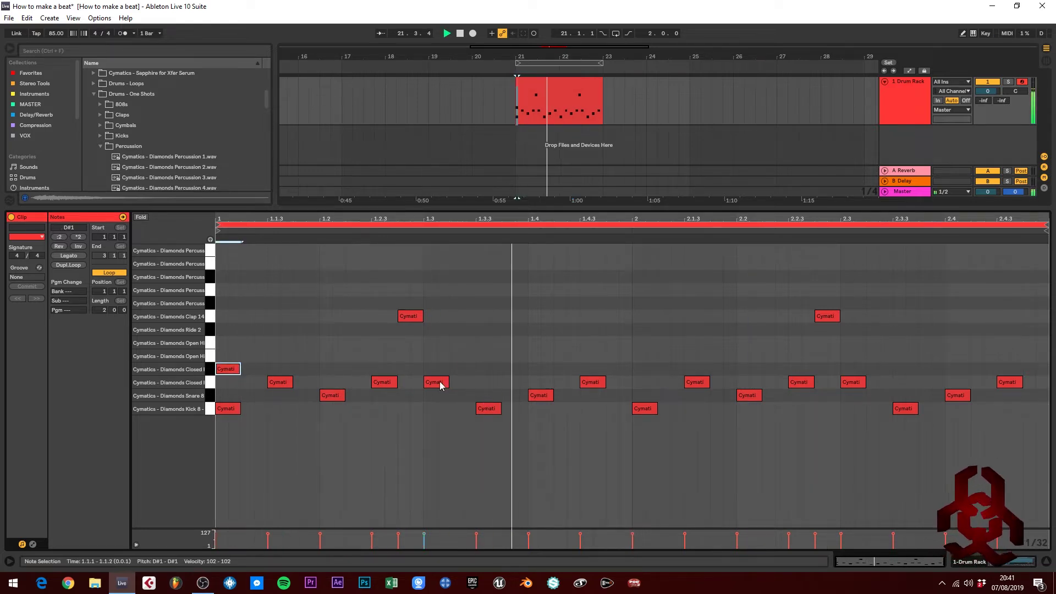
pyautogui.press('space')
pyautogui.doubleClick(326, 370)
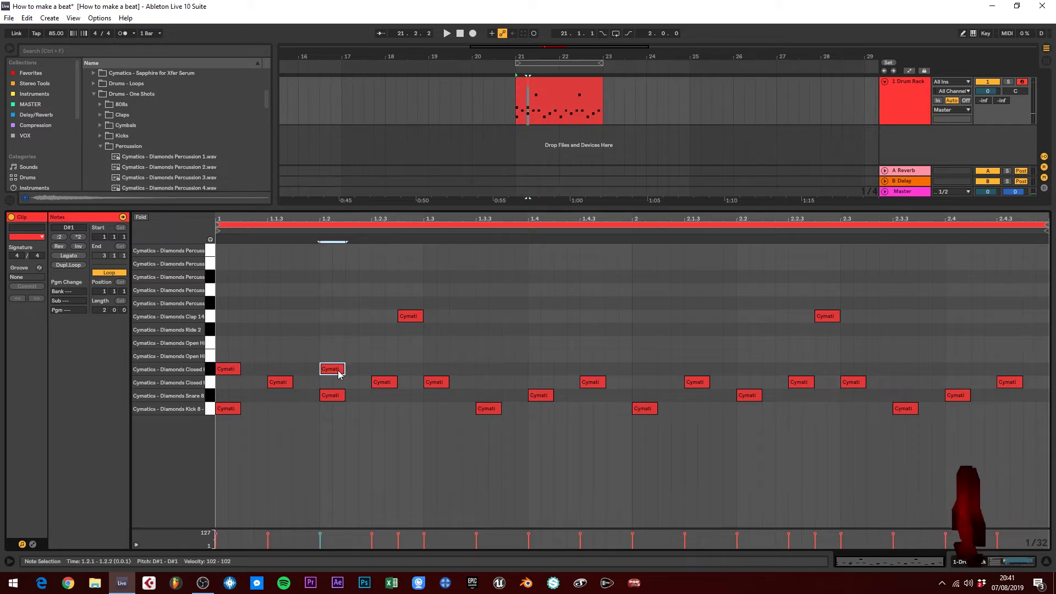
pyautogui.doubleClick(448, 370)
pyautogui.moveTo(448, 370); pyautogui.dragTo(487, 370)
pyautogui.doubleClick(527, 370)
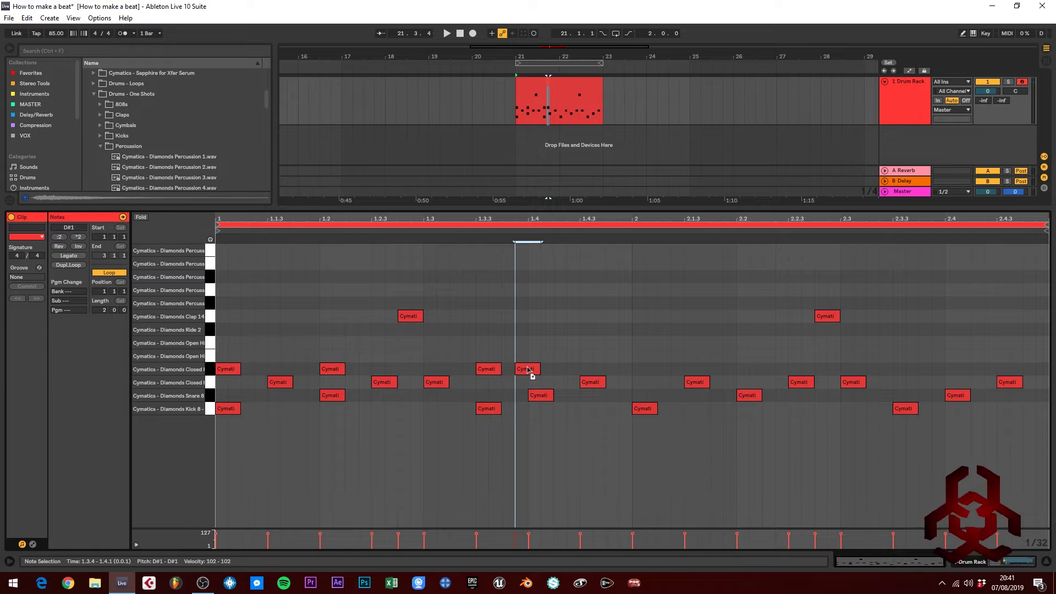
pyautogui.moveTo(527, 370); pyautogui.dragTo(539, 370)
# Step: Add D#1 closed hi-hat notes in the second bar at 2, 2.2, 2.3.3 and 2.4, and play the pattern back
pyautogui.doubleClick(641, 369)
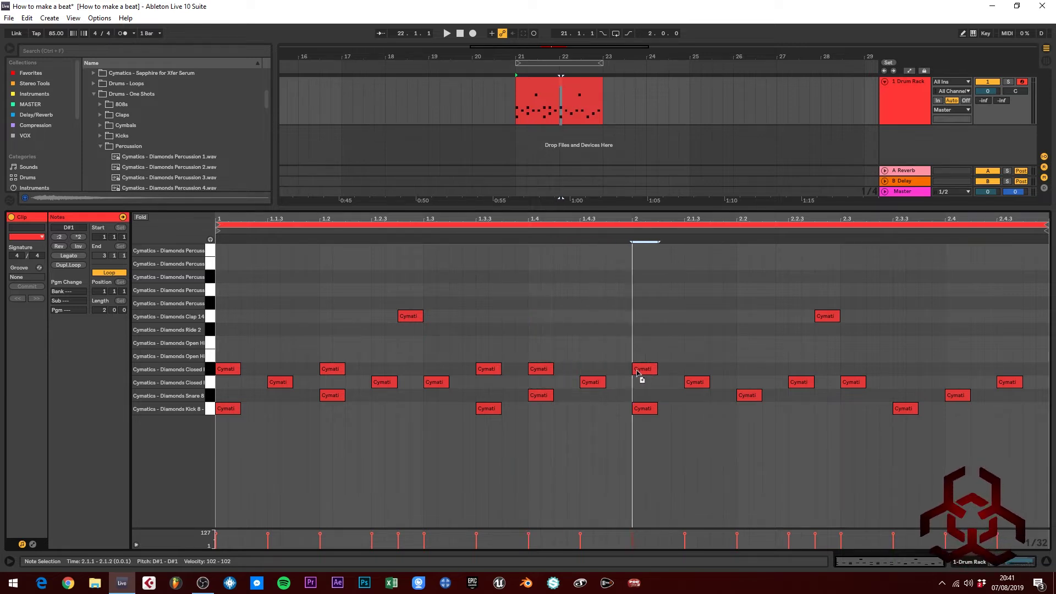
pyautogui.doubleClick(734, 369)
pyautogui.moveTo(734, 369); pyautogui.dragTo(905, 371)
pyautogui.doubleClick(773, 370)
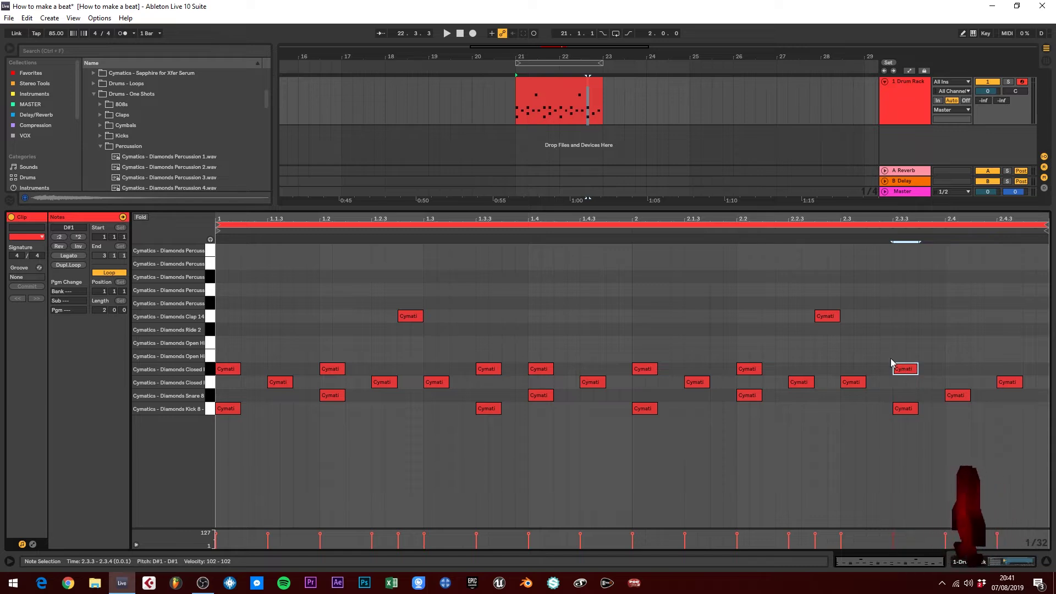
pyautogui.press('space')
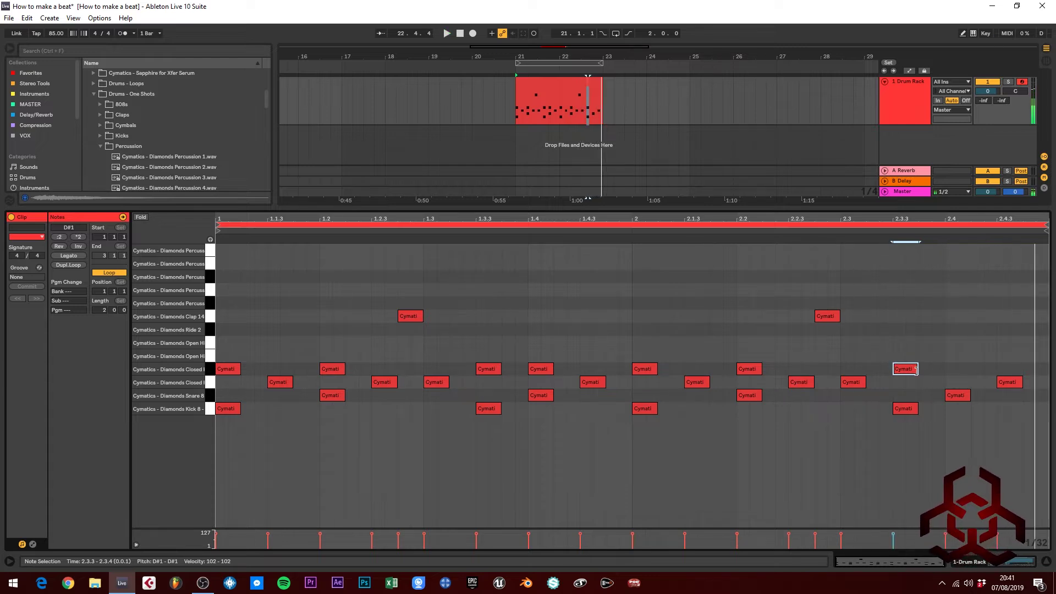
pyautogui.moveTo(906, 371); pyautogui.dragTo(958, 374)
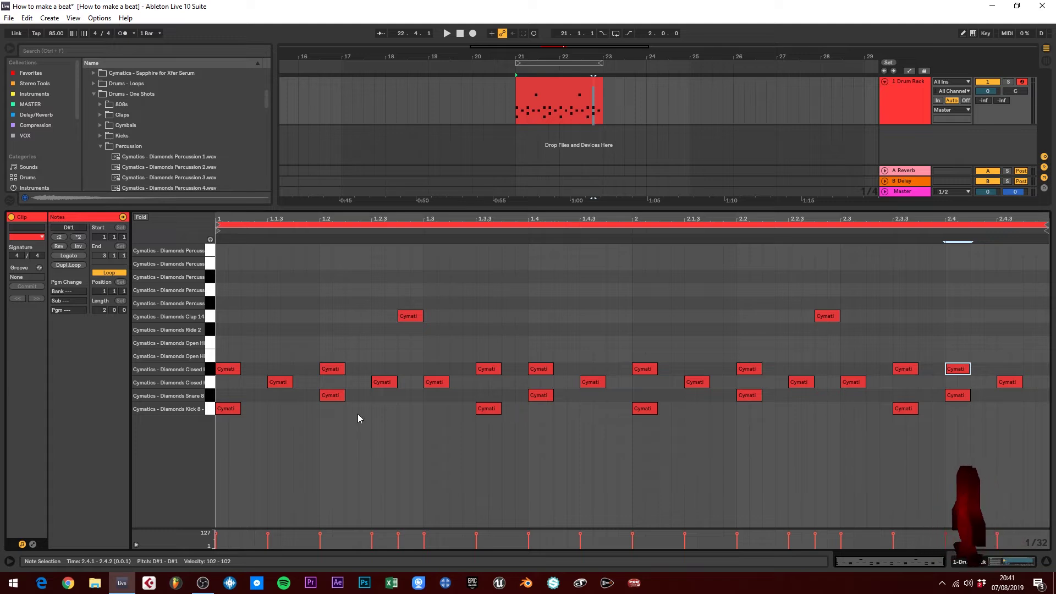
pyautogui.press('space')
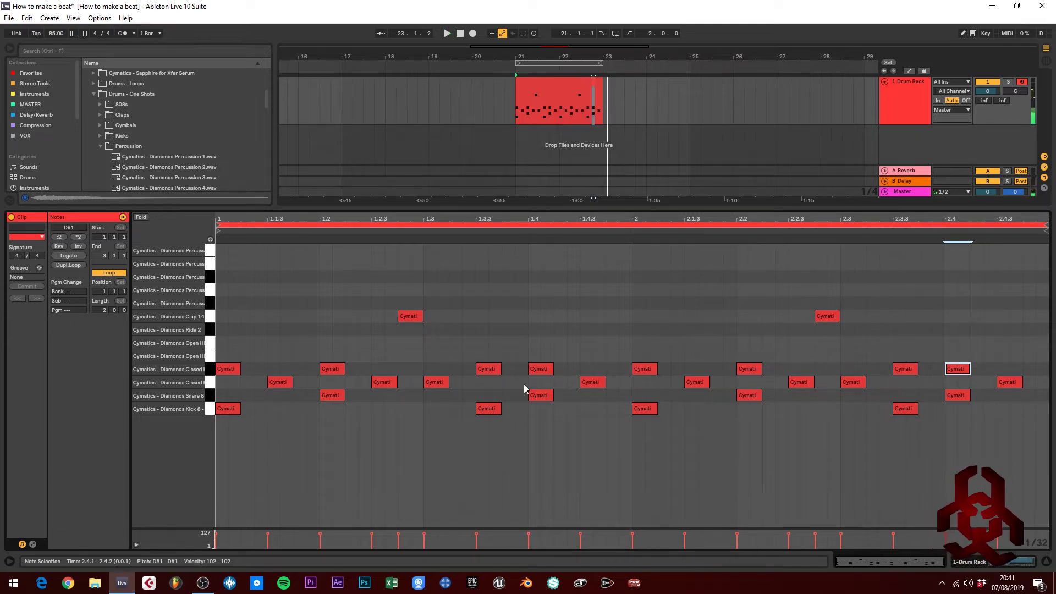
# Step: Add a Diamonds Clap 14 note at 2.4.4 and play the pattern back
pyautogui.doubleClick(1030, 317)
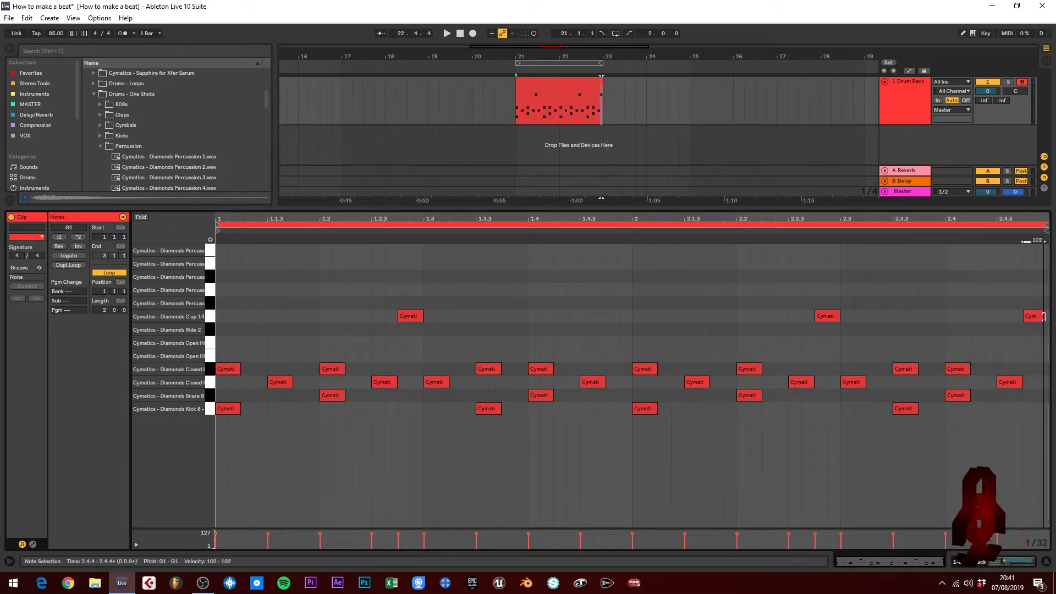
pyautogui.press('space')
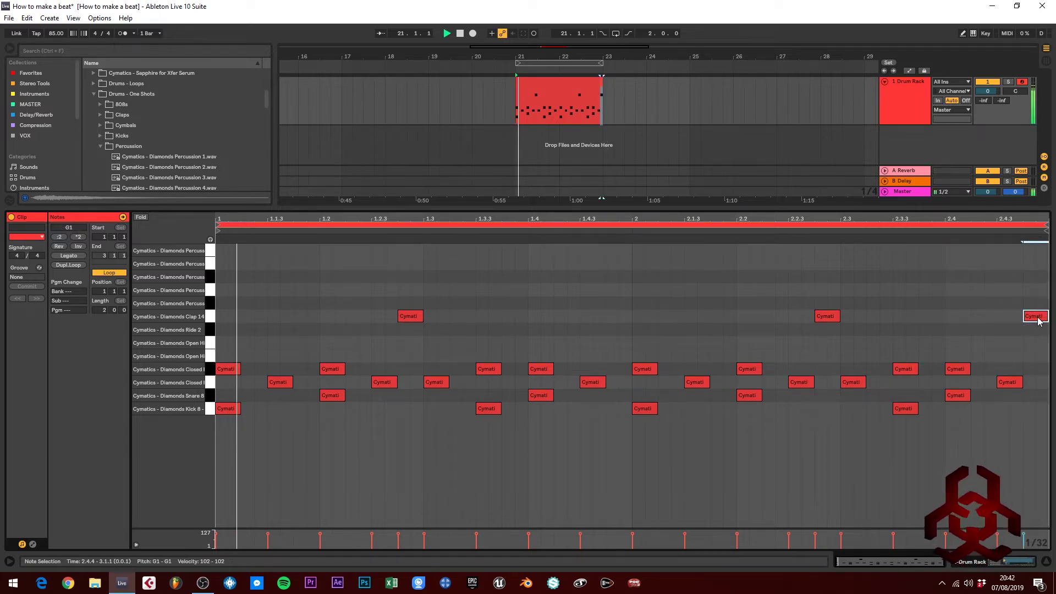
# Step: Try a short extra Clap 14 note directly before the 2.4.4 clap, listen to it and delete it
pyautogui.doubleClick(1012, 317)
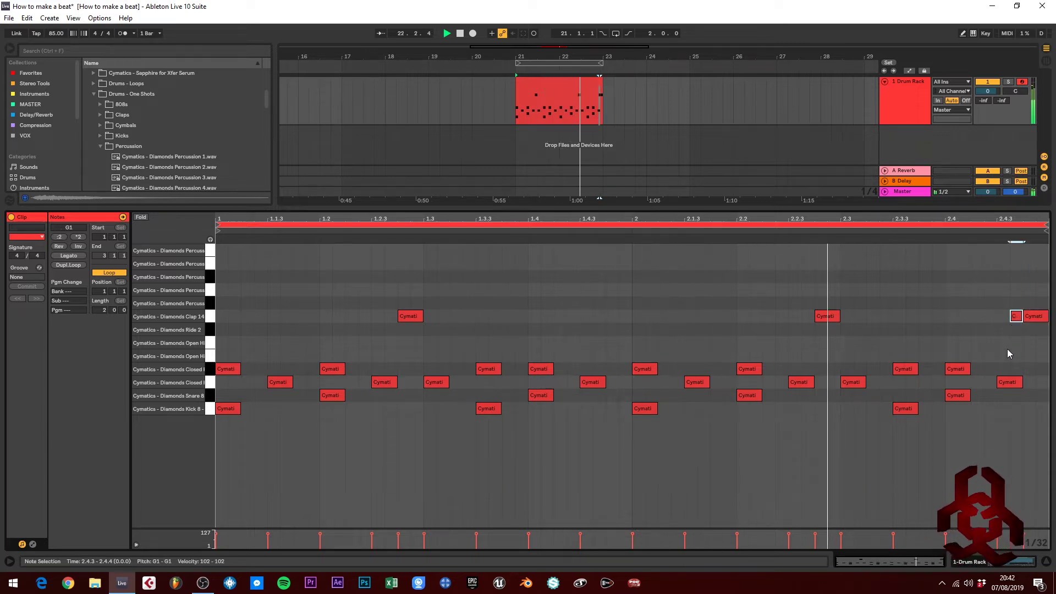
pyautogui.press('space')
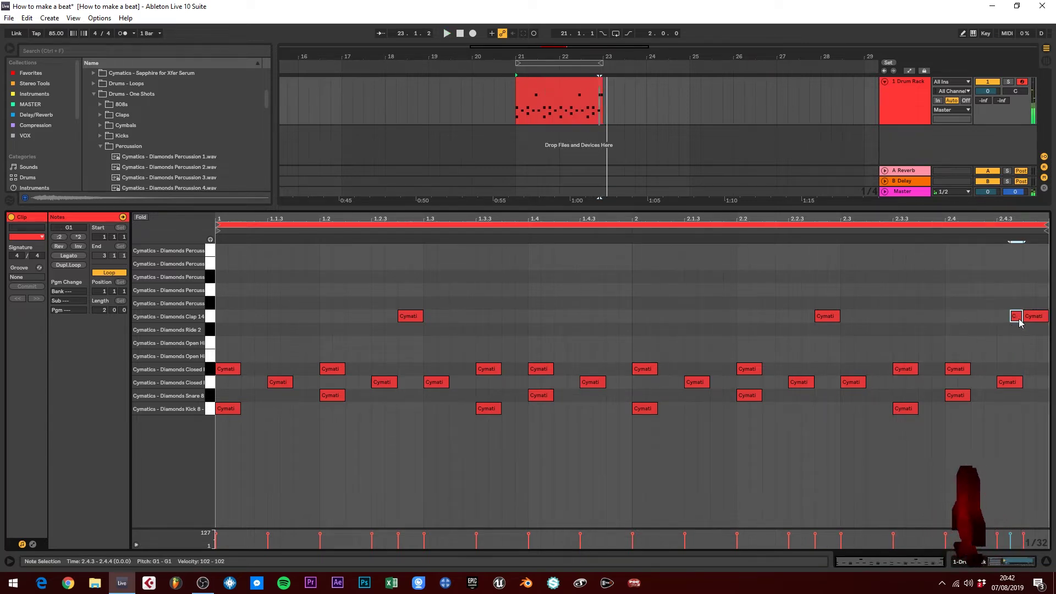
pyautogui.doubleClick(1016, 315)
# Step: Keep the clap at 2.4.4, play the pattern and add another Clap 14 note at 2.4.2
pyautogui.click(1036, 318)
pyautogui.moveTo(1034, 319)
pyautogui.mouseDown()
pyautogui.moveTo(1015, 317)
pyautogui.moveTo(1035, 317)
pyautogui.mouseUp()
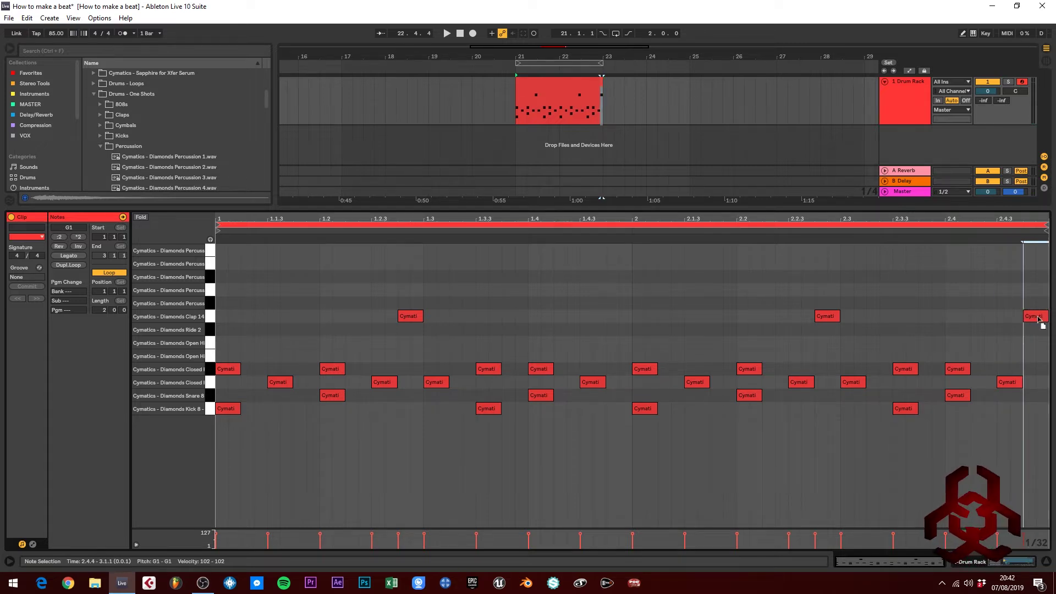
pyautogui.press('space')
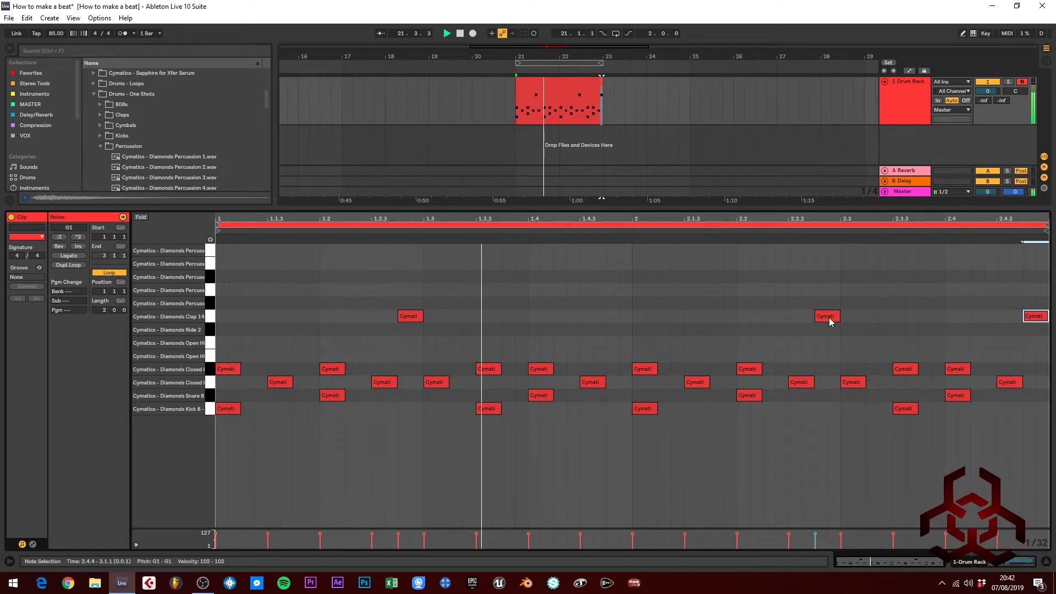
pyautogui.doubleClick(980, 317)
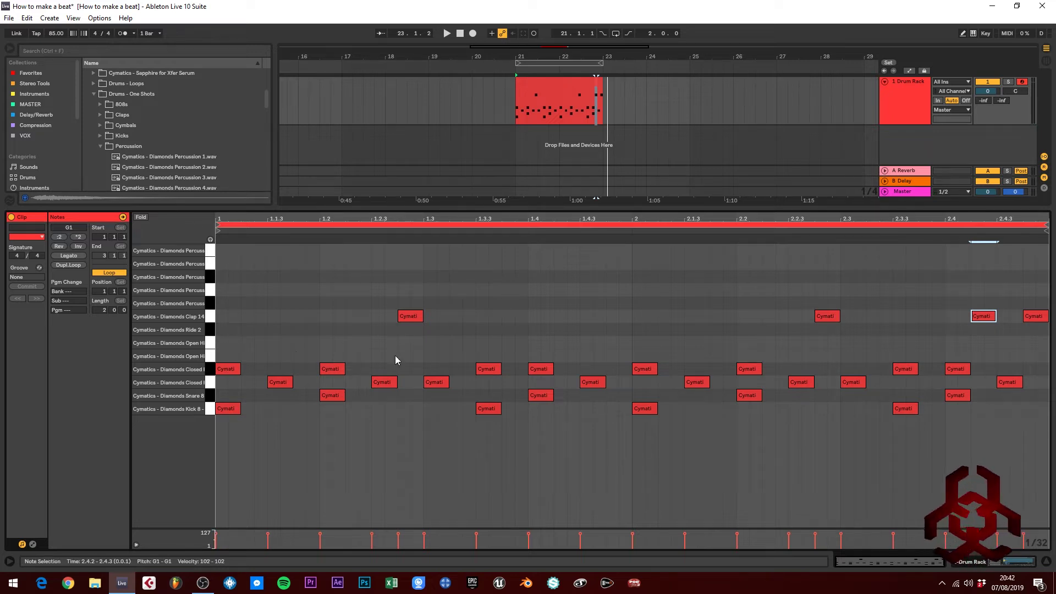
# Step: Add an F1 open hi-hat note at 1.1.4 and play it in the pattern
pyautogui.doubleClick(296, 342)
pyautogui.moveTo(330, 343); pyautogui.dragTo(320, 343)
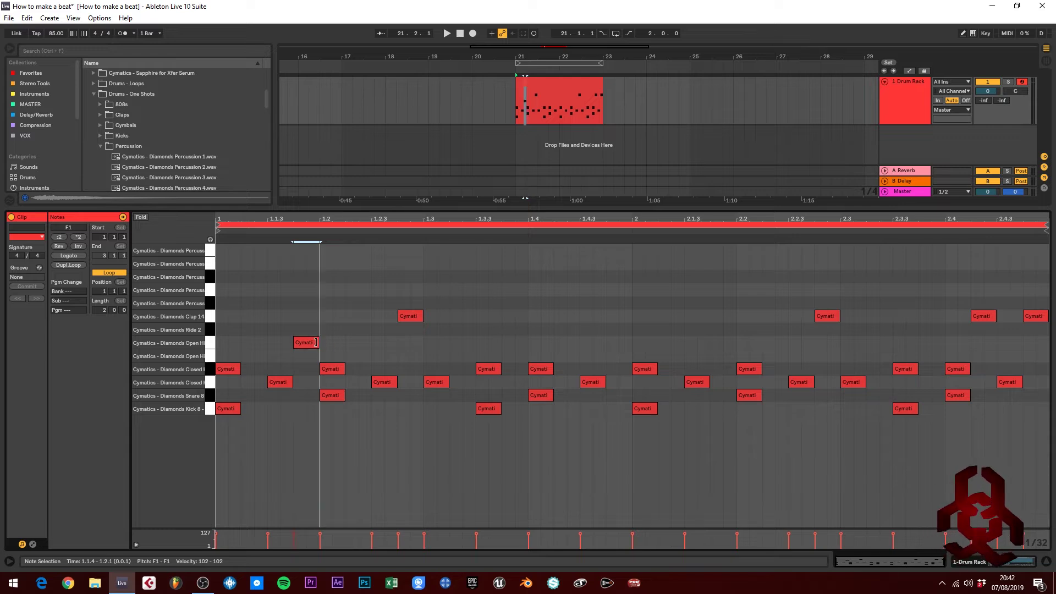
pyautogui.press('space')
pyautogui.press('space')
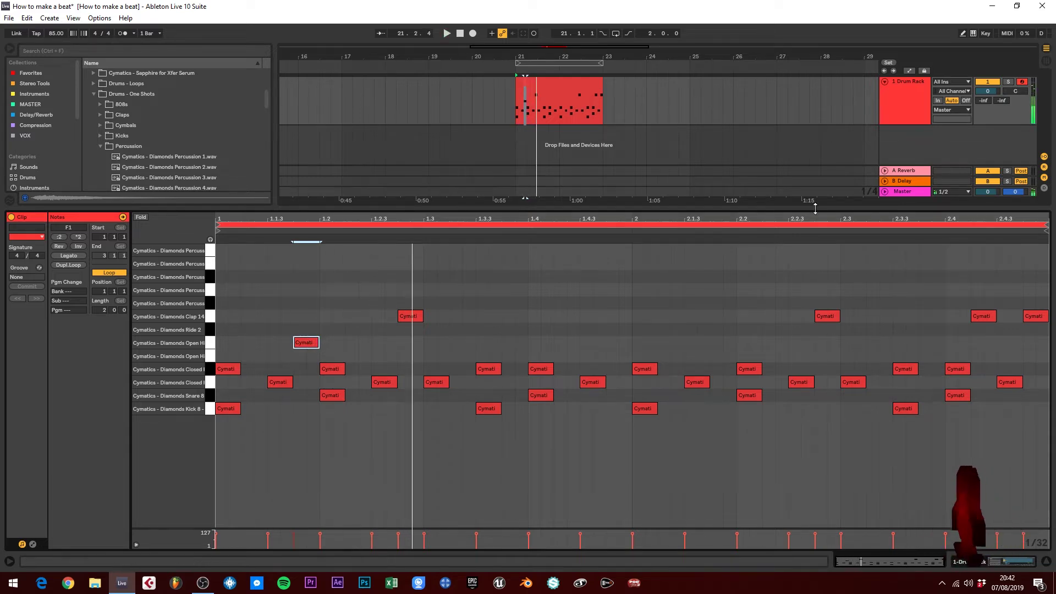
# Step: Set the Open Hihat 5 pad to Gate mode in the Drum Rack and select the Open Hihat 4 pad
pyautogui.click(907, 91)
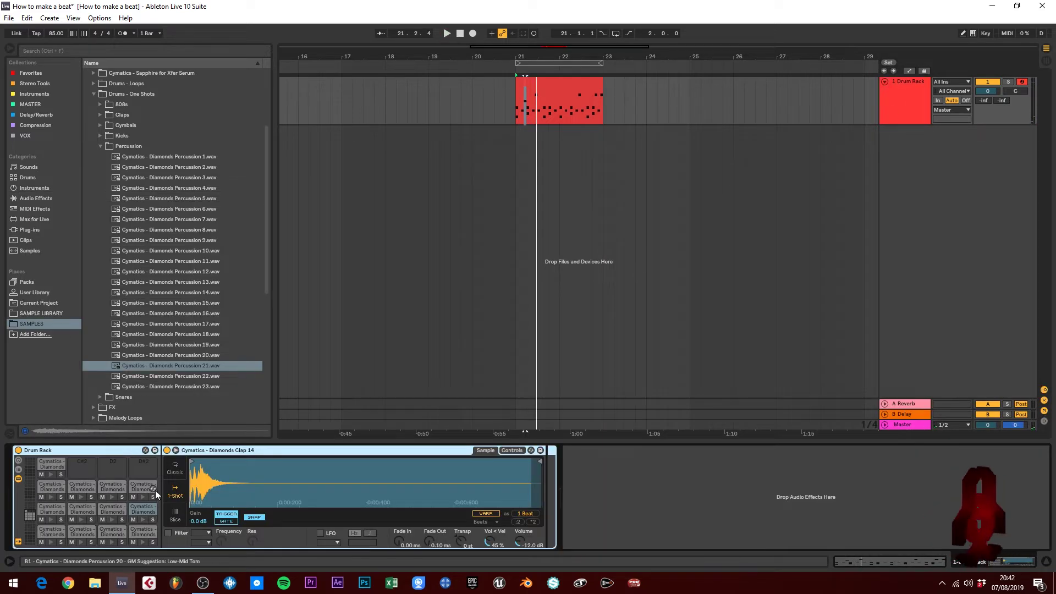
pyautogui.click(85, 508)
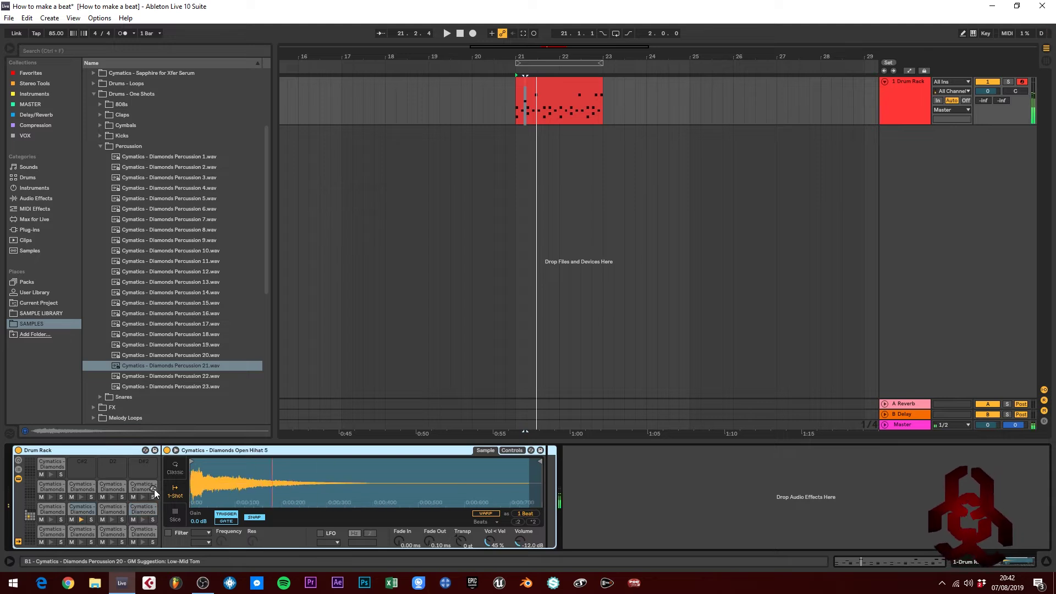
pyautogui.click(231, 522)
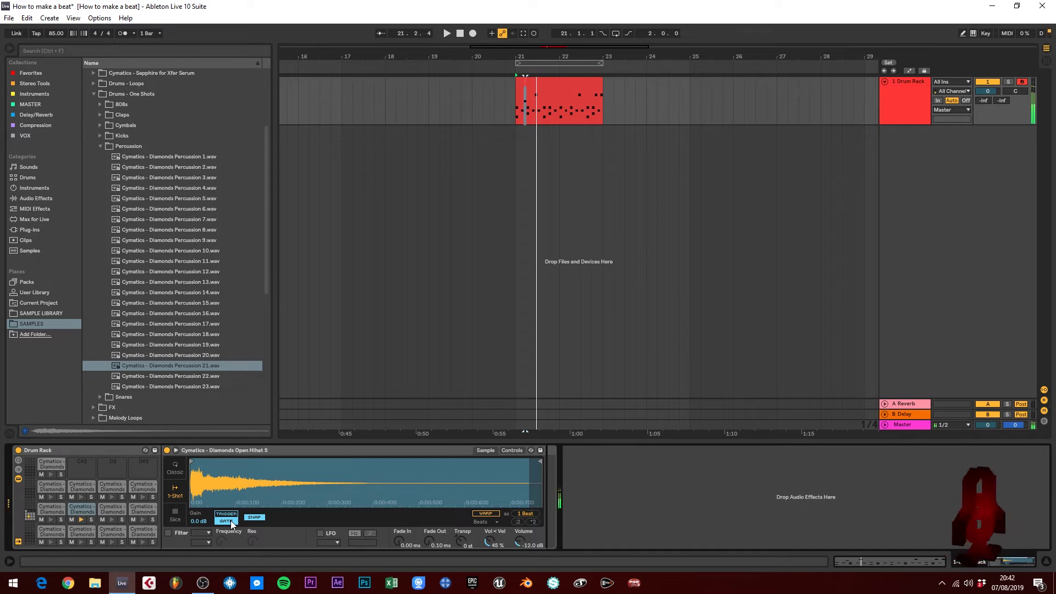
pyautogui.click(48, 508)
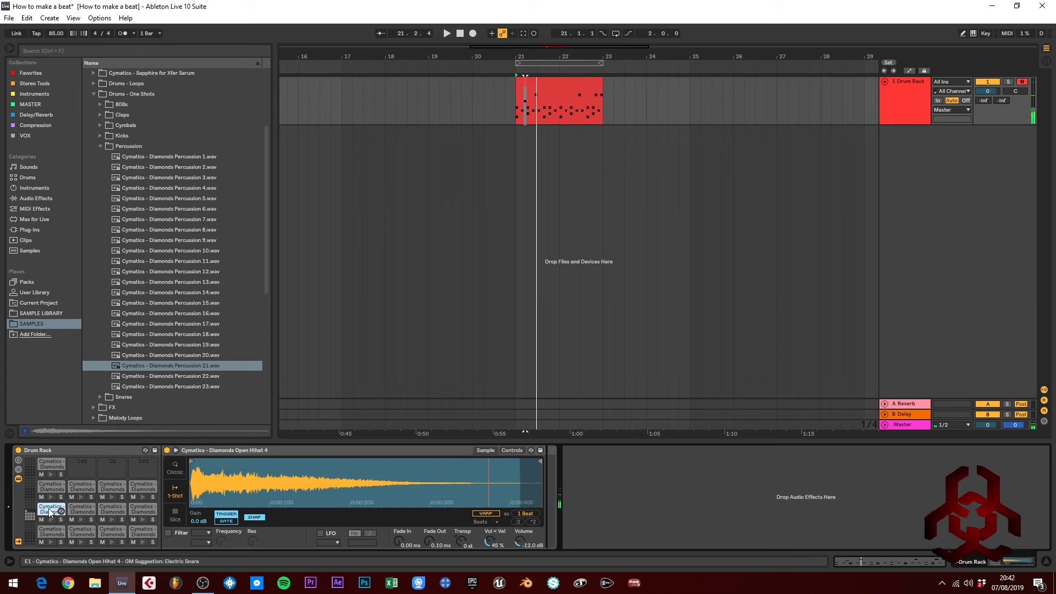
# Step: Reopen the drum clip, halve the F1 open hi-hat note at 1.1.4 to a thirty-second note and play the pattern
pyautogui.click(909, 95)
pyautogui.doubleClick(569, 82)
pyautogui.press('space')
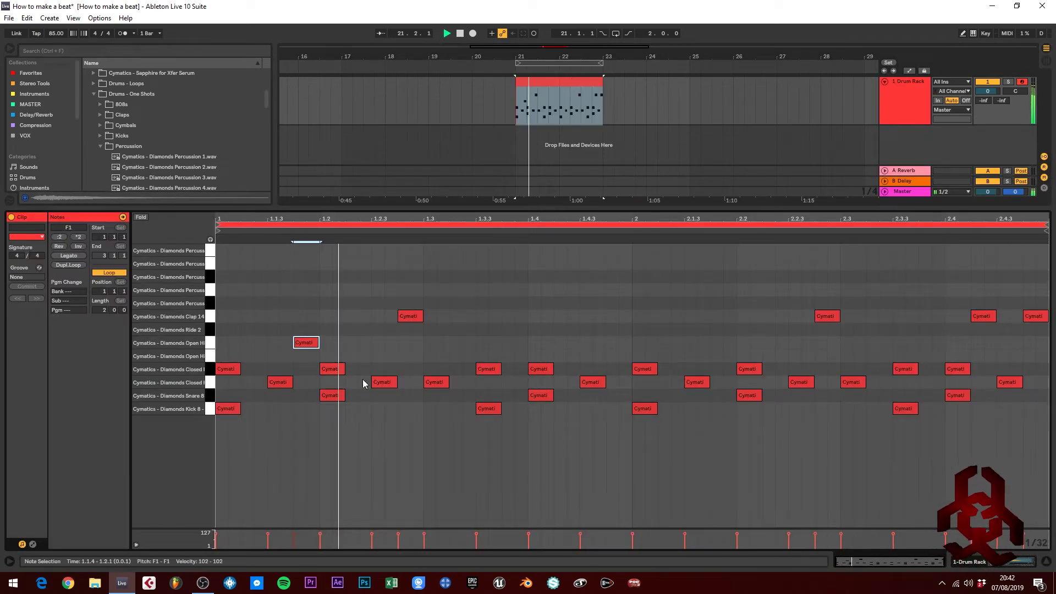
pyautogui.press('space')
pyautogui.moveTo(319, 344); pyautogui.dragTo(306, 345)
pyautogui.press('space')
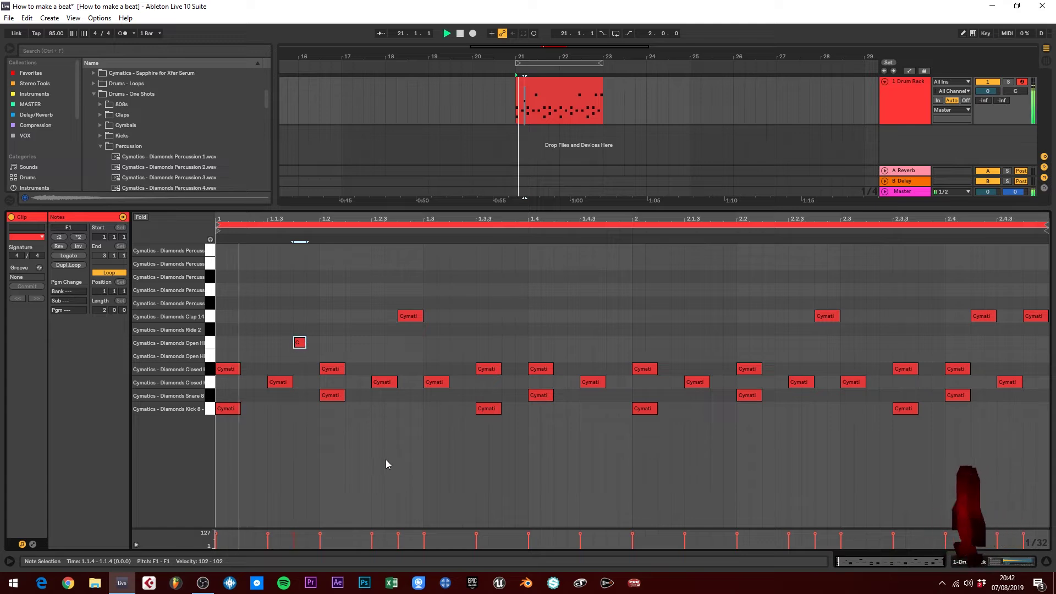
pyautogui.press('space')
pyautogui.press('space')
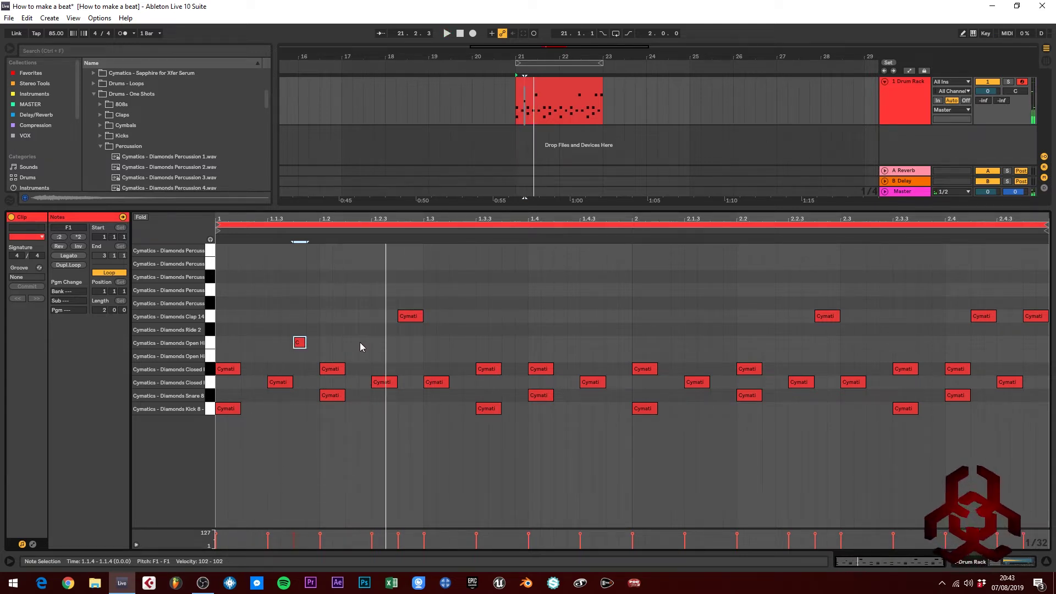
# Step: Add short F1 open hi-hat notes a thirty-second before 1.2.3 and at 1.2.4
pyautogui.doubleClick(361, 343)
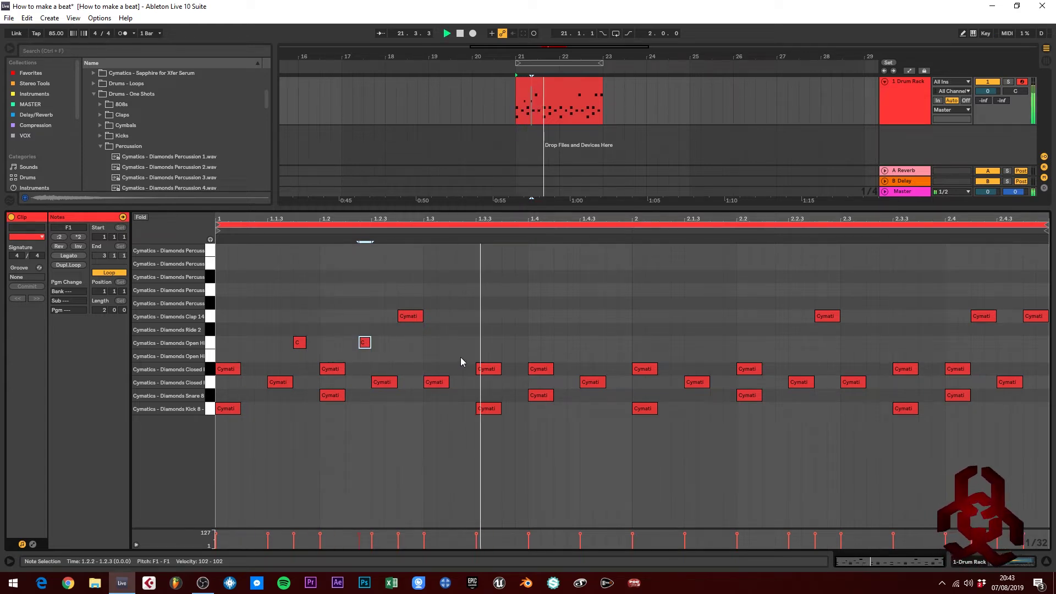
pyautogui.doubleClick(416, 343)
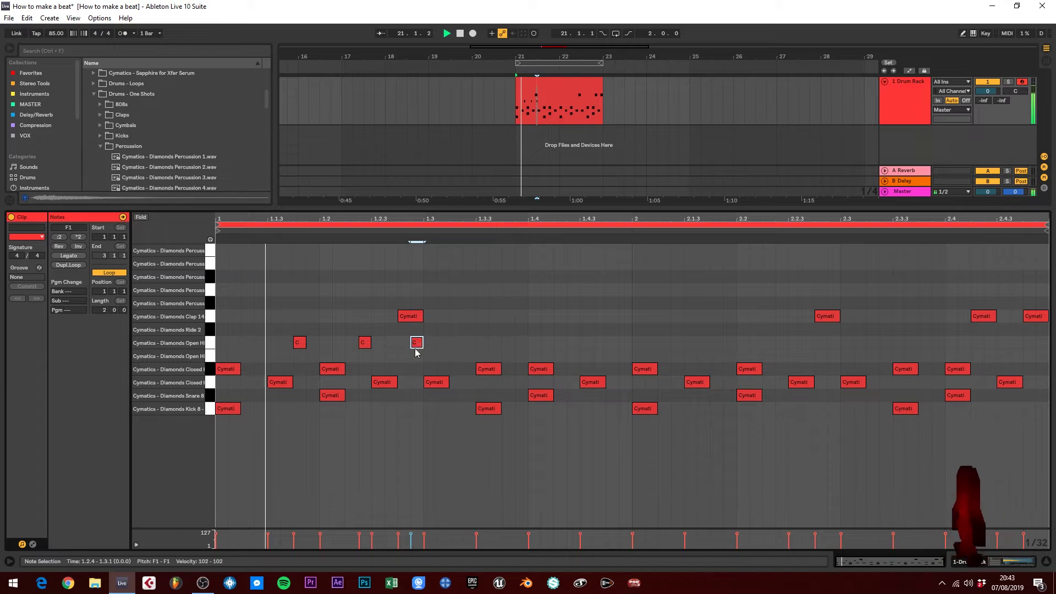
pyautogui.press('Left')
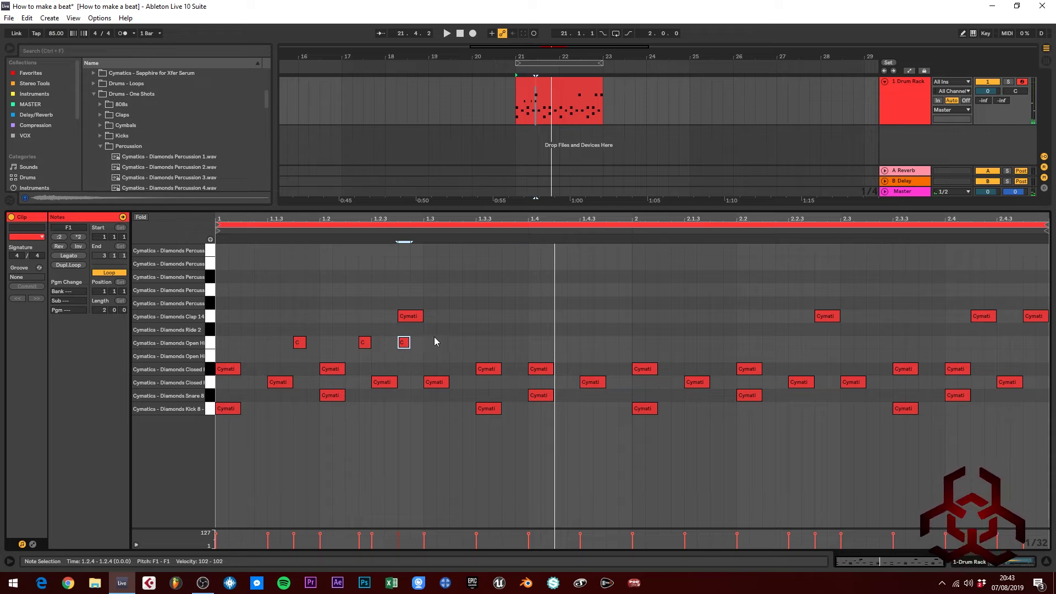
# Step: Add short F1 open hi-hat notes a thirty-second before 1.3.3 and at 1.3.4, and play the pattern
pyautogui.doubleClick(481, 343)
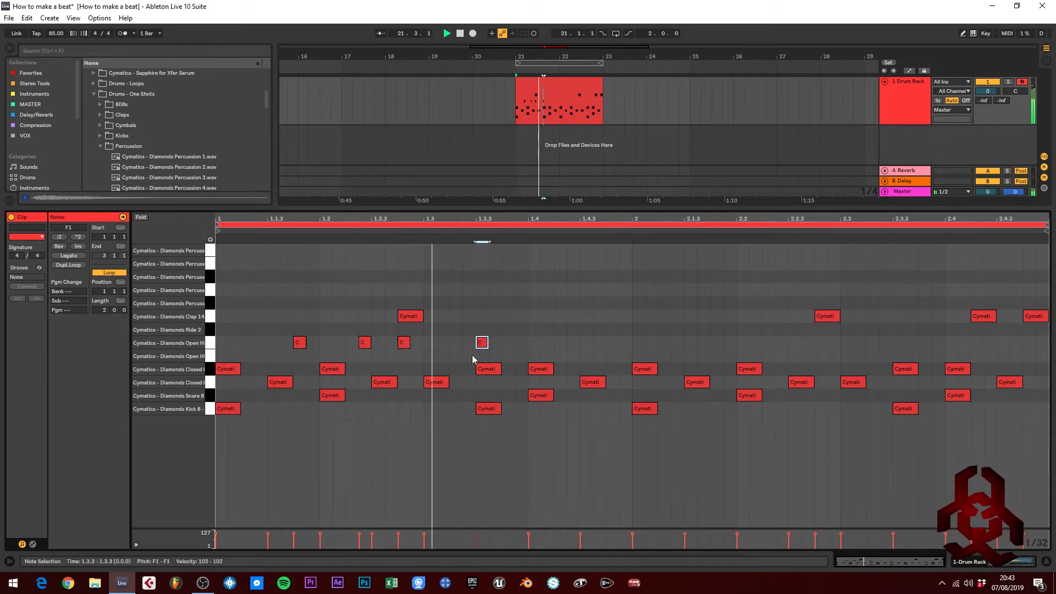
pyautogui.moveTo(482, 347)
pyautogui.mouseDown()
pyautogui.moveTo(498, 348)
pyautogui.moveTo(470, 348)
pyautogui.mouseUp()
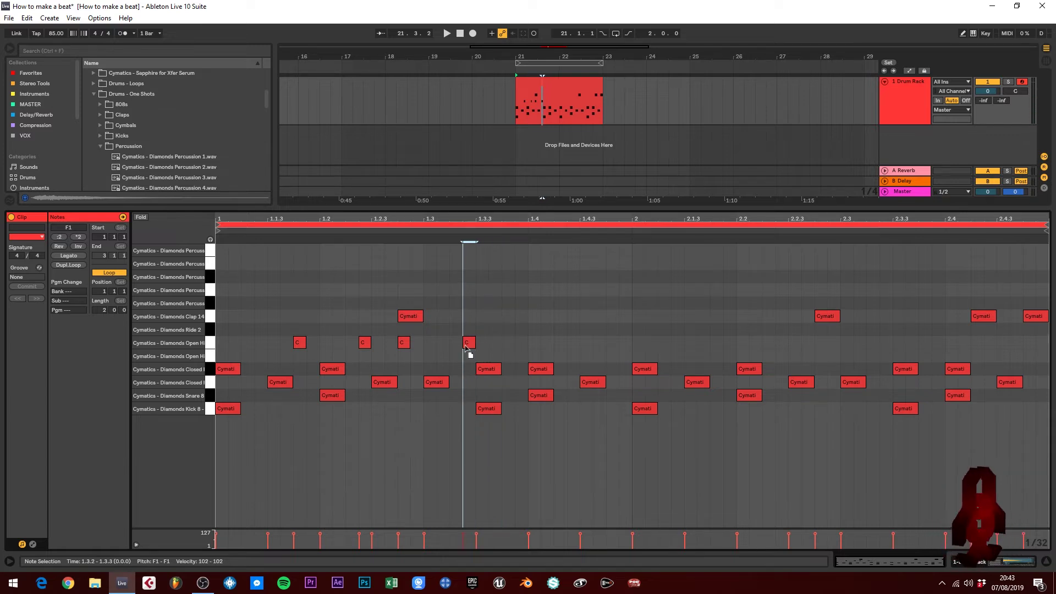
pyautogui.doubleClick(508, 345)
pyautogui.press('space')
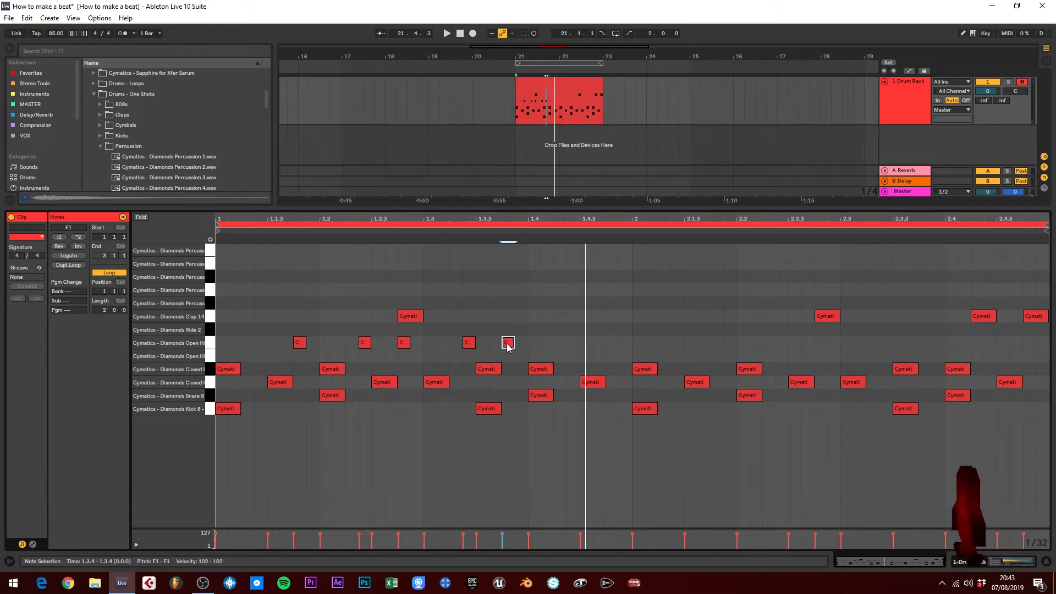
pyautogui.press('space')
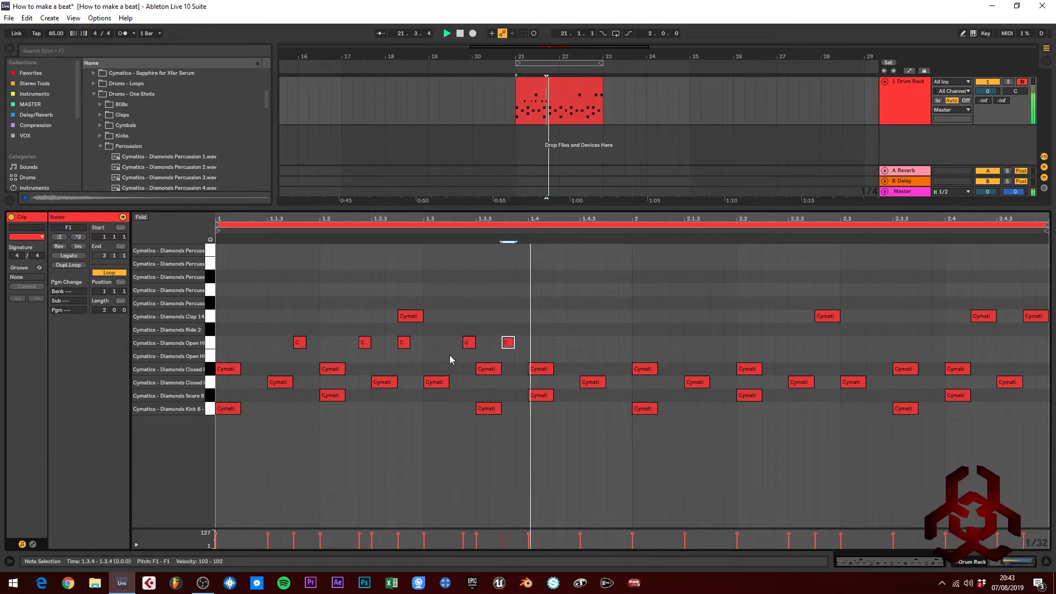
# Step: Delete the F1 open hi-hat note just before 1.3.3 and add one a thirty-second before 1.4.3
pyautogui.click(468, 342)
pyautogui.press('space')
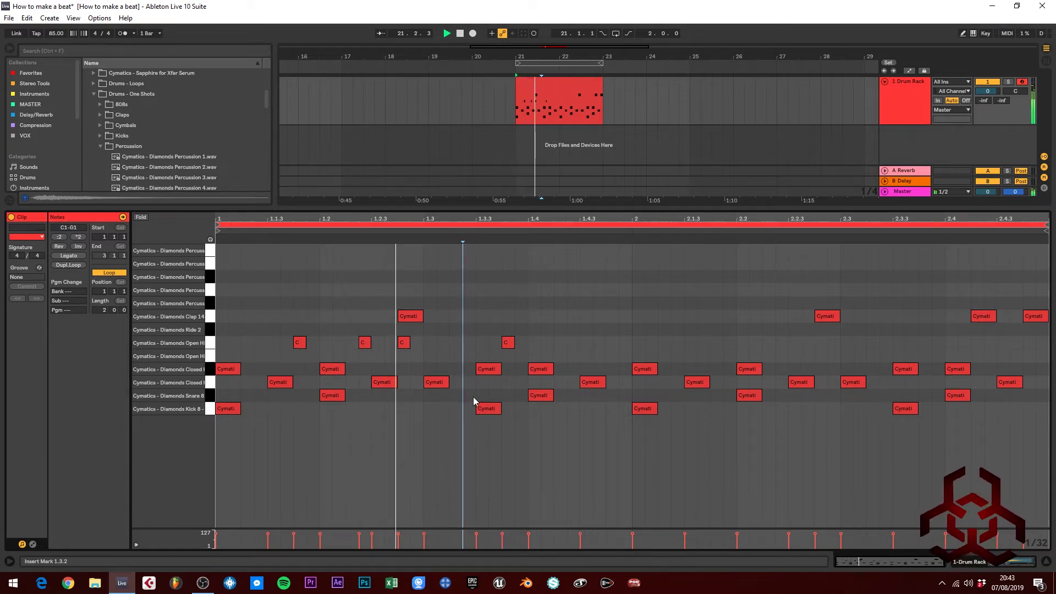
pyautogui.doubleClick(572, 342)
pyautogui.press('space')
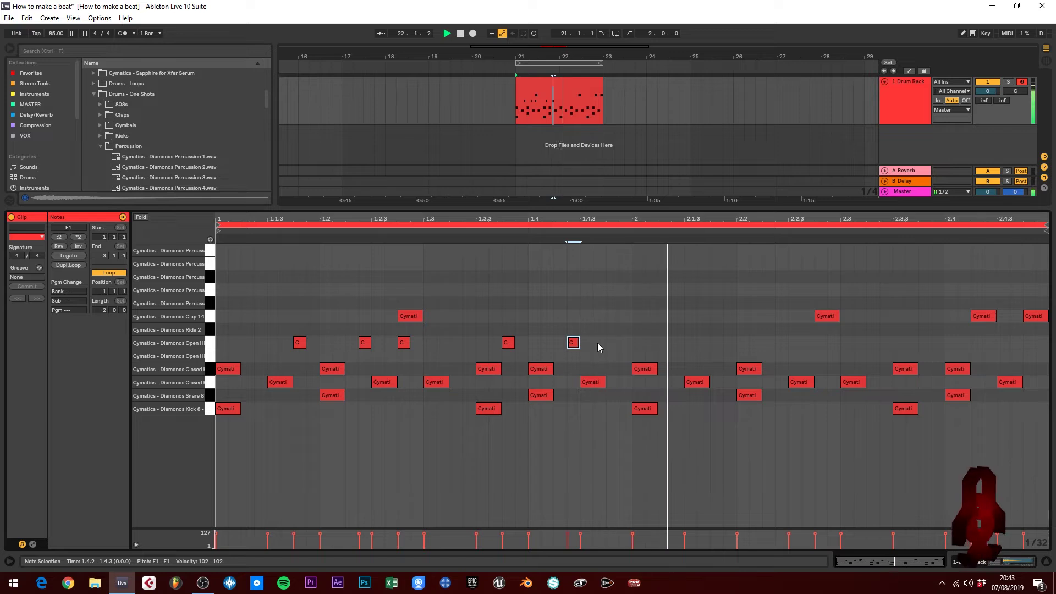
# Step: Duplicate the first bar's F1 open hi-hat notes into bar 2 and play the pattern
pyautogui.press('space')
pyautogui.moveTo(630, 330); pyautogui.dragTo(216, 353)
pyautogui.hotkey('ctrl', 'd')
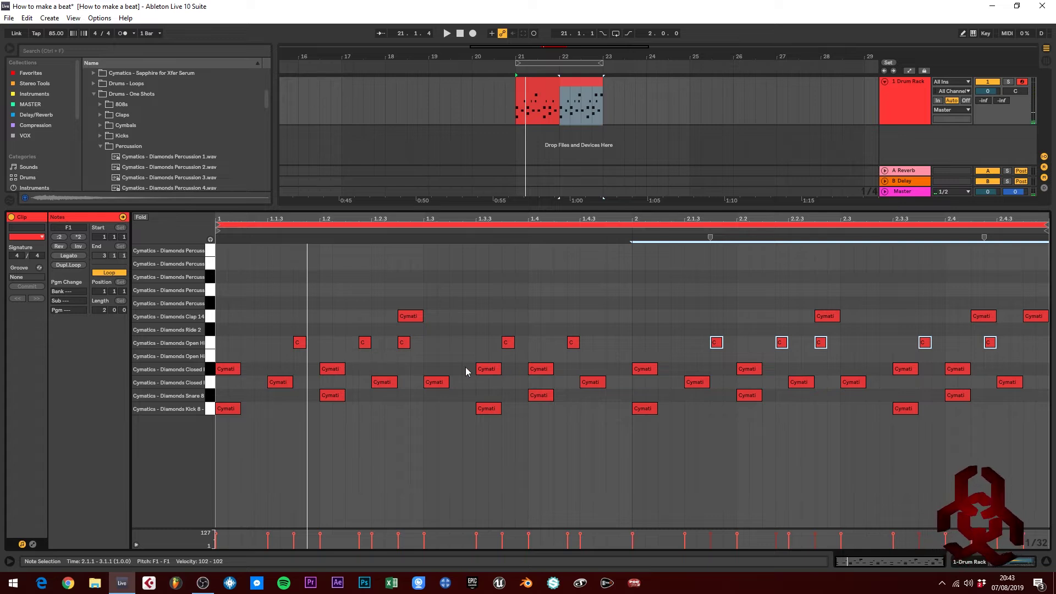
pyautogui.press('space')
# Step: Add short E1 open hi-hat notes at 1.1.3 and 1.3.2 and play them in the pattern
pyautogui.doubleClick(376, 356)
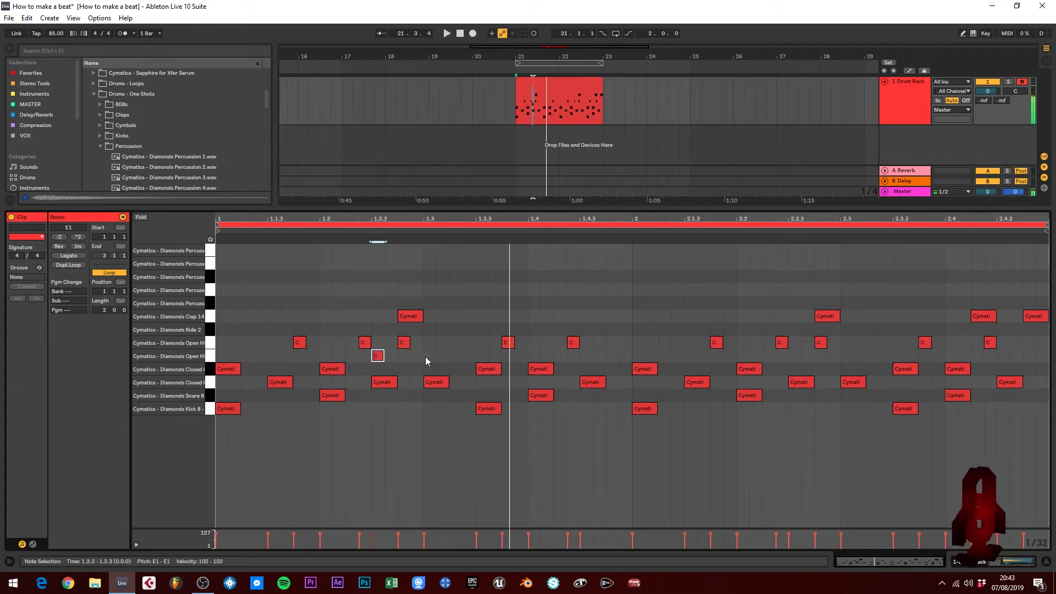
pyautogui.doubleClick(273, 356)
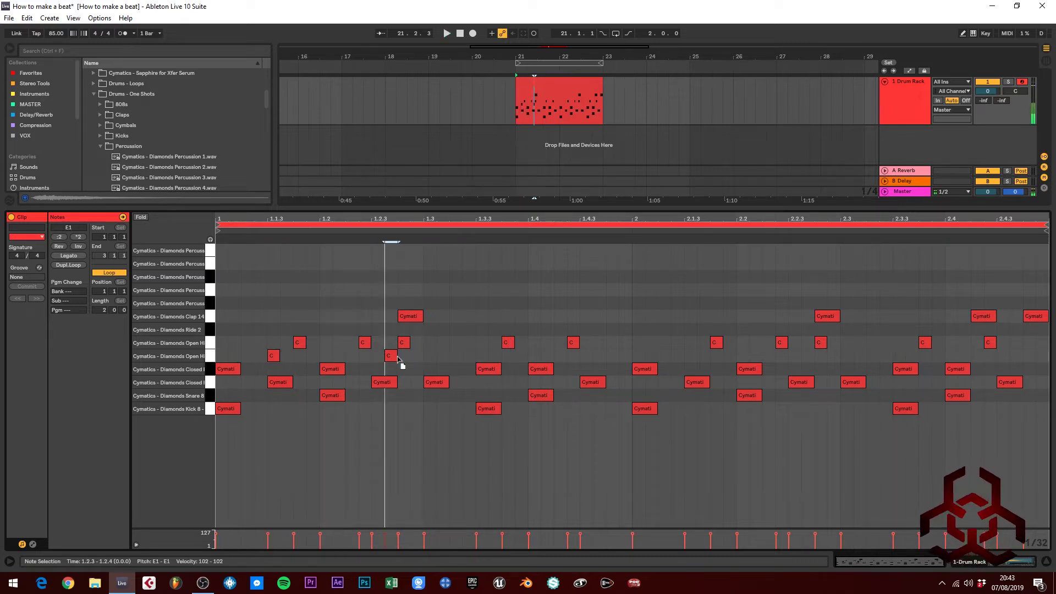
pyautogui.moveTo(398, 359); pyautogui.dragTo(459, 358)
pyautogui.press('space')
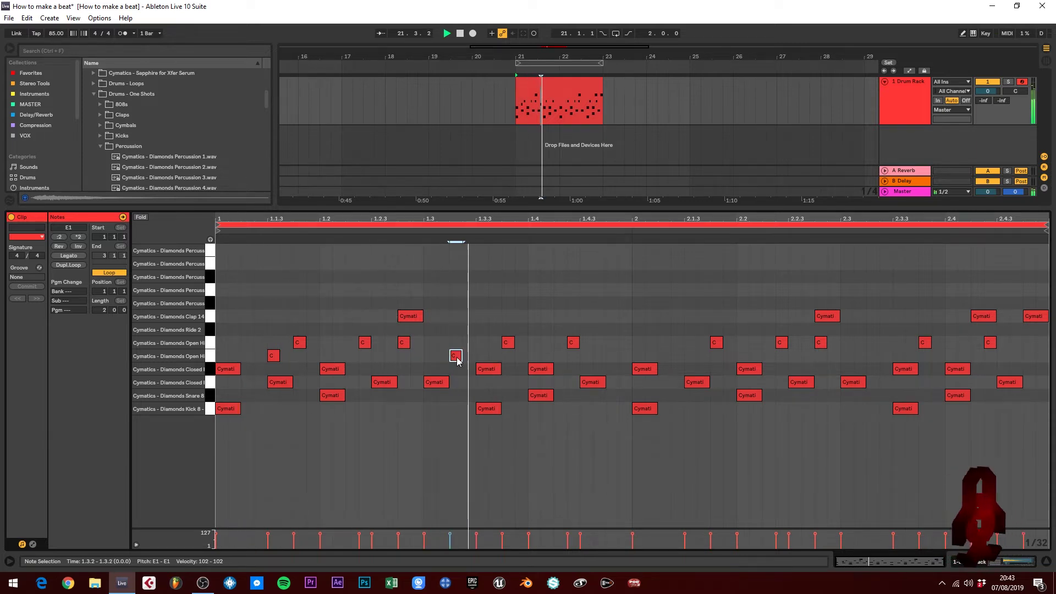
pyautogui.click(607, 358)
pyautogui.press('space')
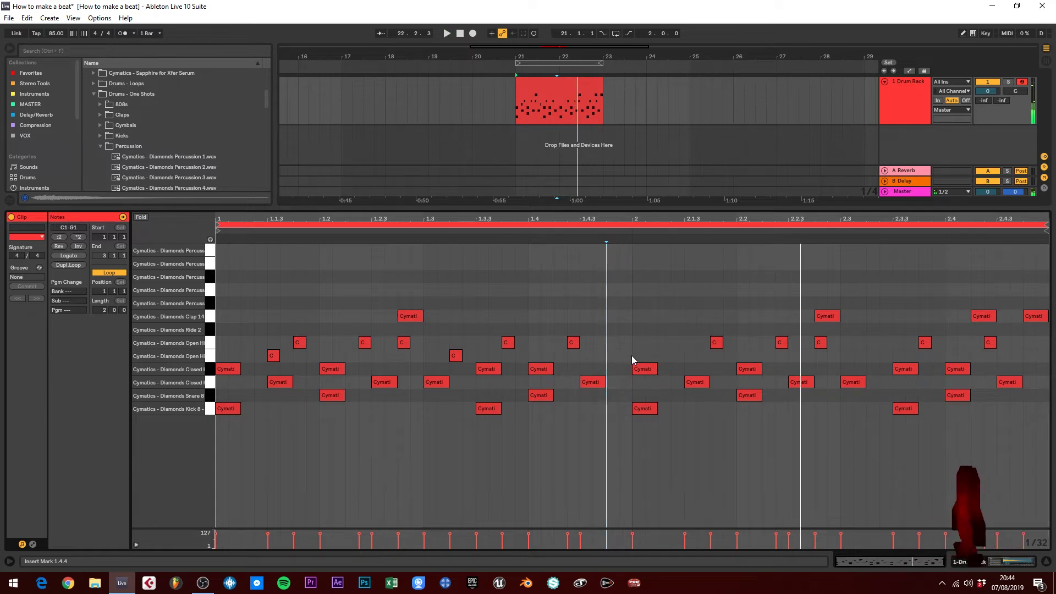
# Step: Duplicate the first bar's E1 open hi-hat notes into bar 2 and play the result
pyautogui.moveTo(631, 357); pyautogui.dragTo(216, 360)
pyautogui.hotkey('ctrl', 'd')
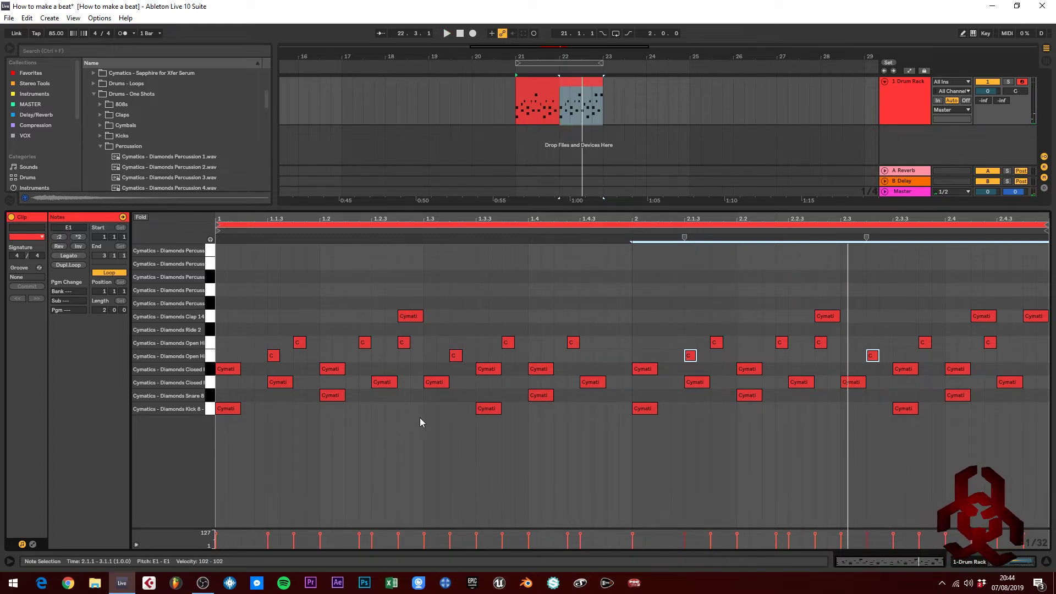
pyautogui.press('space')
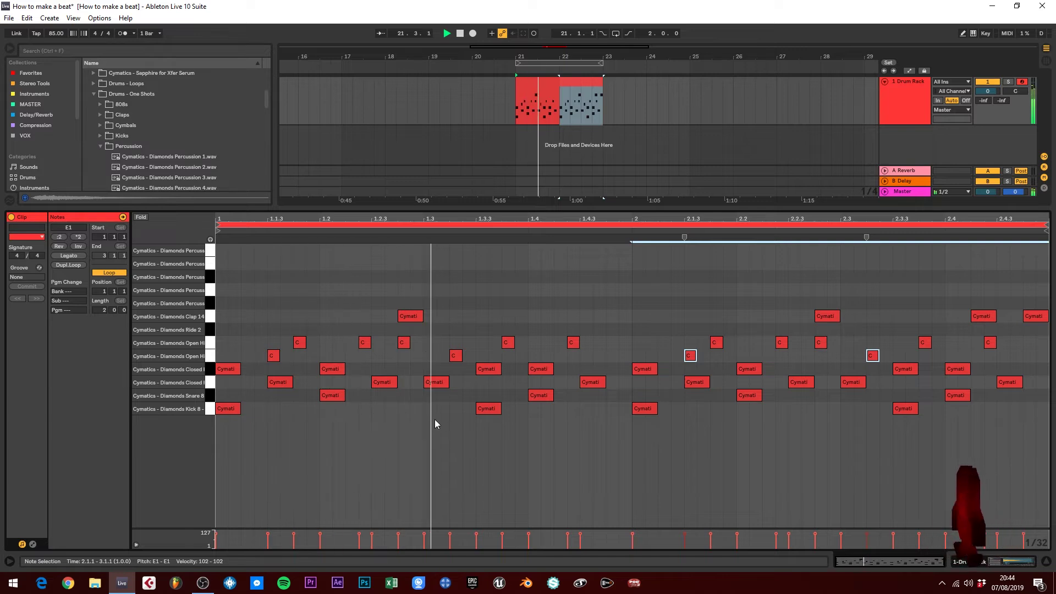
# Step: Add a thirty-second kick note at 1.3.2 and a sixteenth kick note at 1.1.3, and play the pattern
pyautogui.doubleClick(454, 410)
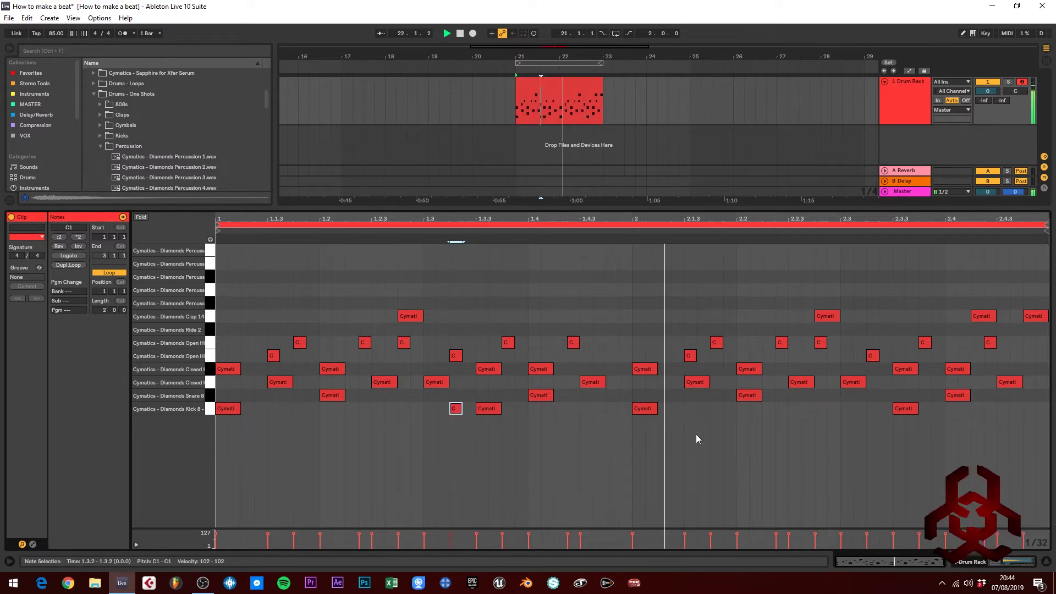
pyautogui.doubleClick(243, 409)
pyautogui.moveTo(254, 409); pyautogui.dragTo(292, 408)
pyautogui.press('space')
pyautogui.press('space')
pyautogui.doubleClick(255, 409)
pyautogui.doubleClick(268, 409)
pyautogui.press('space')
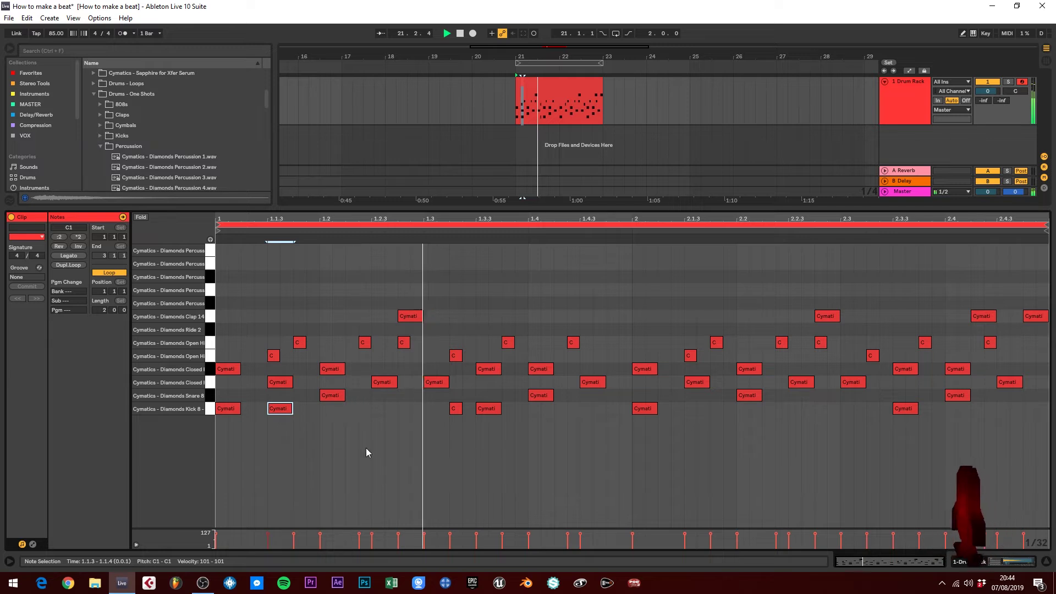
# Step: Add a sixteenth kick note at 2.1.3 and play the pattern
pyautogui.doubleClick(692, 414)
pyautogui.moveTo(707, 411); pyautogui.dragTo(710, 412)
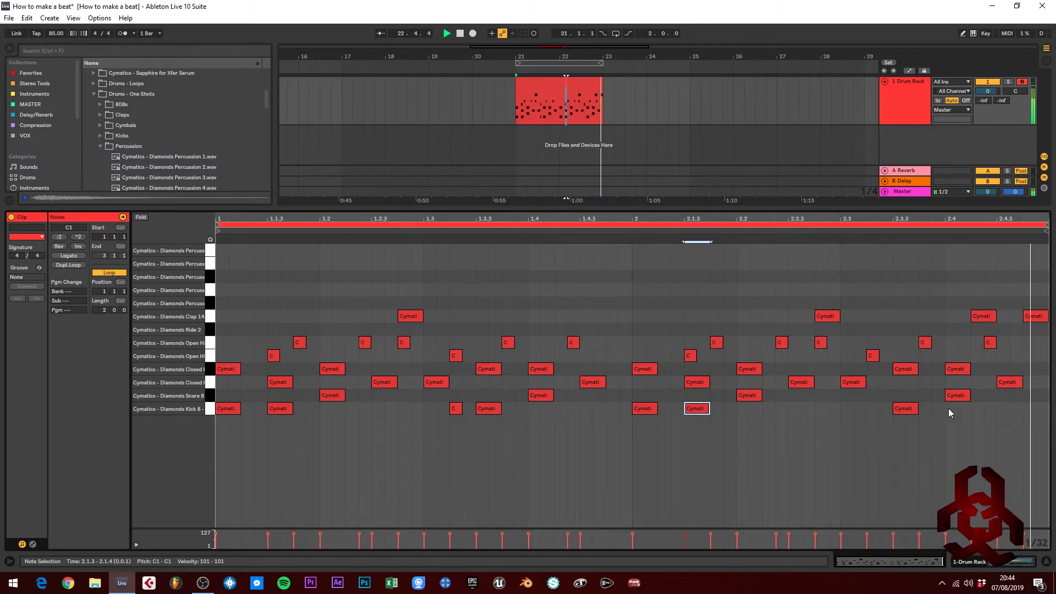
pyautogui.press('space')
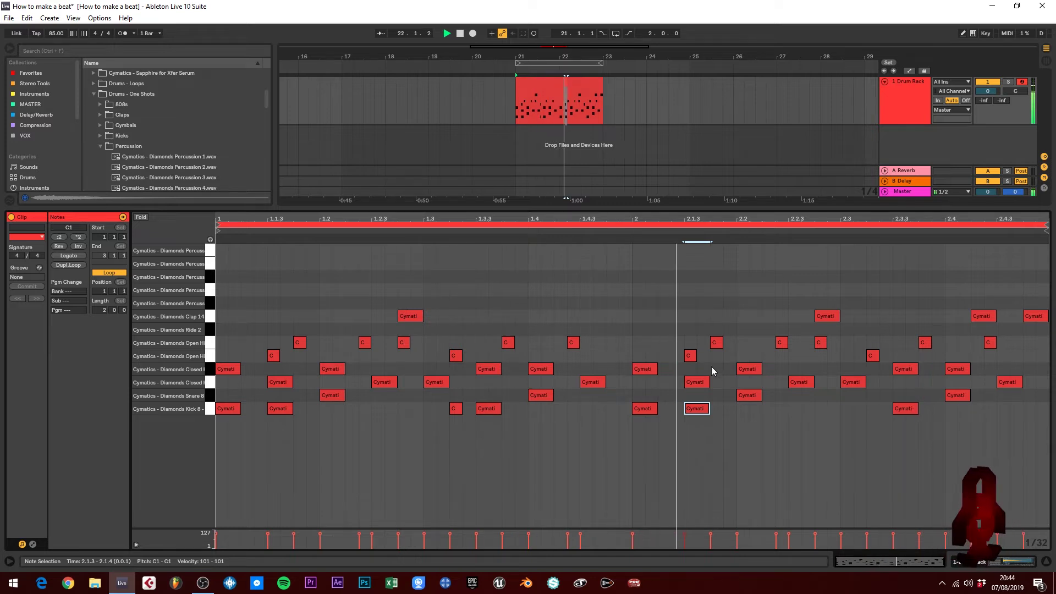
pyautogui.press('space')
# Step: Lower the velocity of all F1 open hi-hat notes to 54 and play the pattern
pyautogui.moveTo(1024, 344); pyautogui.dragTo(291, 347)
pyautogui.moveTo(358, 533); pyautogui.dragTo(357, 536)
pyautogui.press('space')
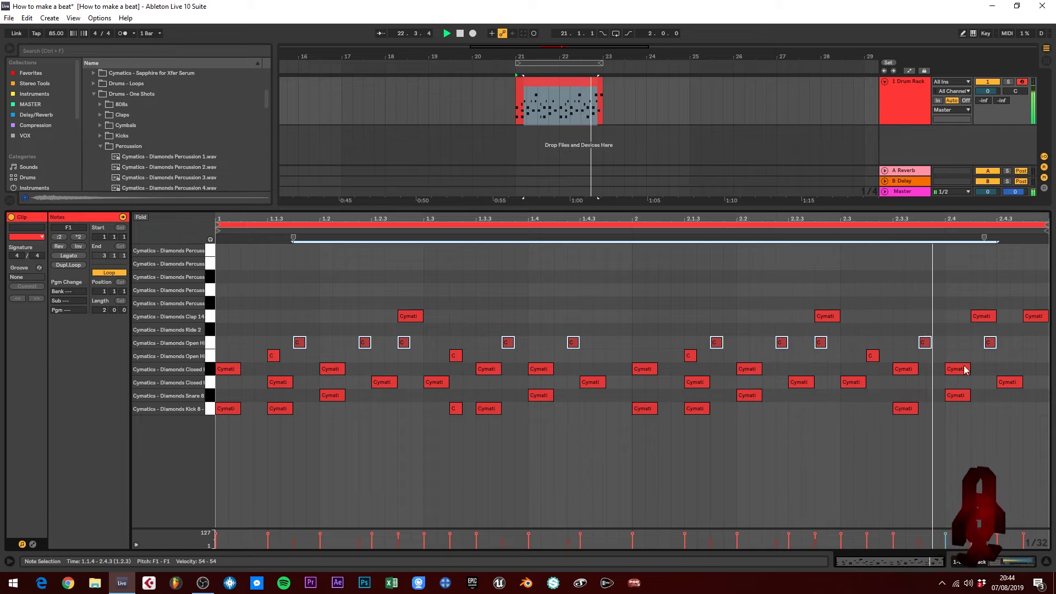
pyautogui.click(978, 334)
pyautogui.press('space')
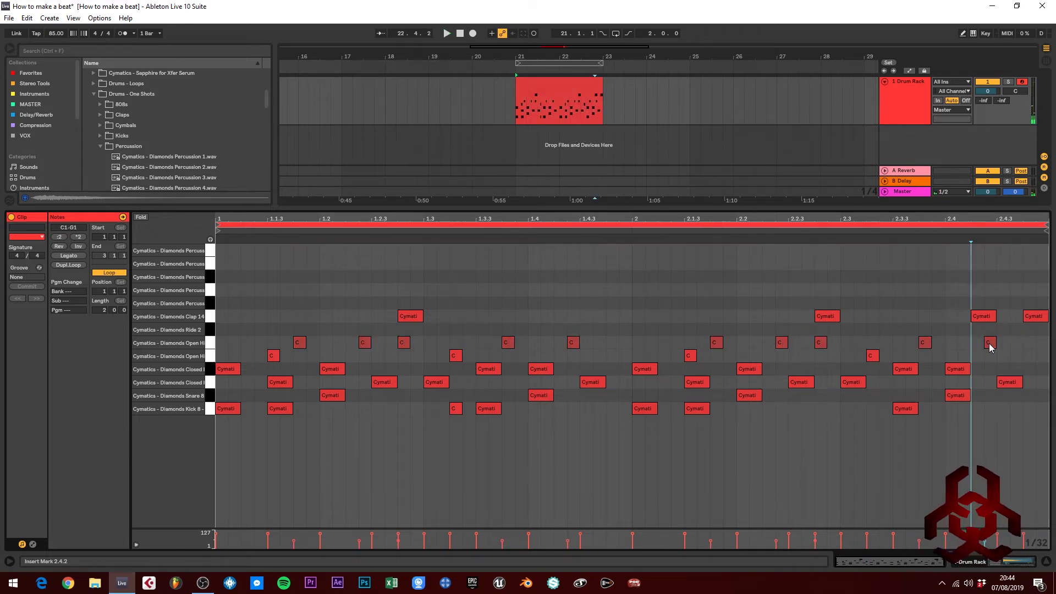
# Step: Replace the last F1 open hi-hat note with one at 2.4.3, using velocity 54
pyautogui.press('space')
pyautogui.doubleClick(1003, 342)
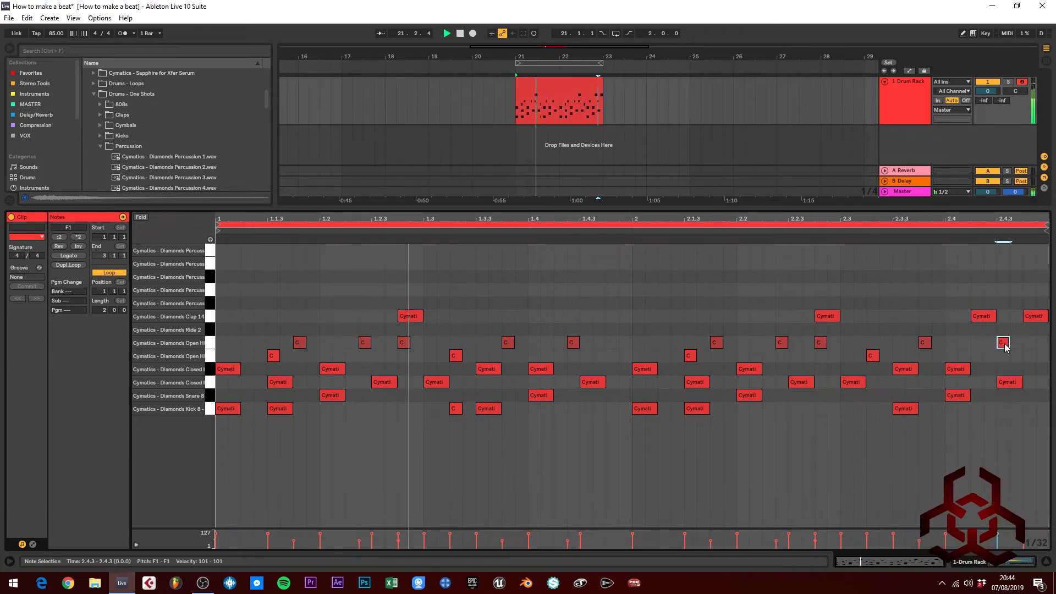
pyautogui.doubleClick(1003, 342)
pyautogui.click(925, 342)
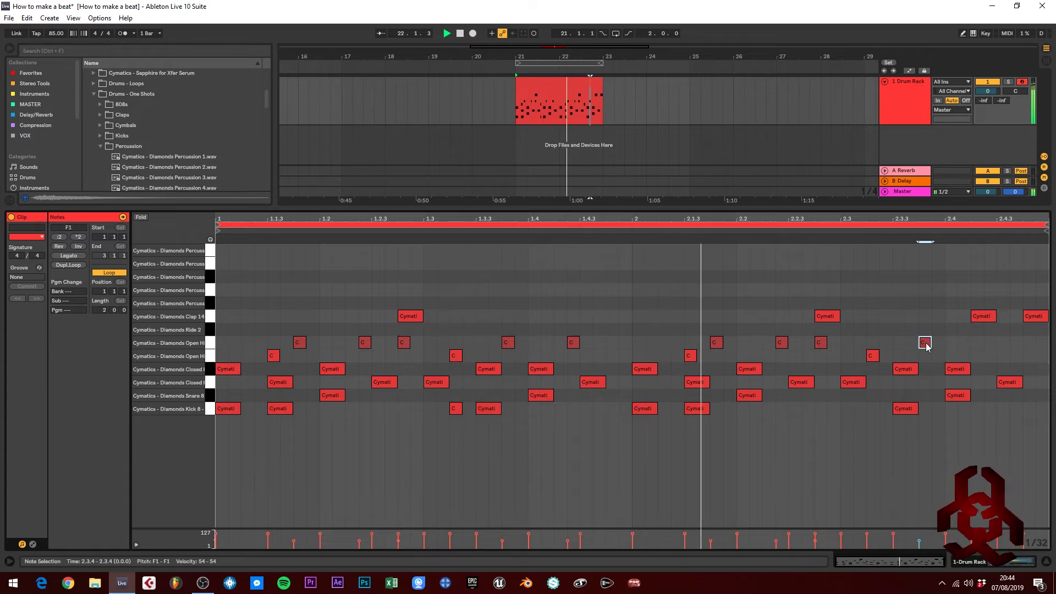
pyautogui.doubleClick(1003, 342)
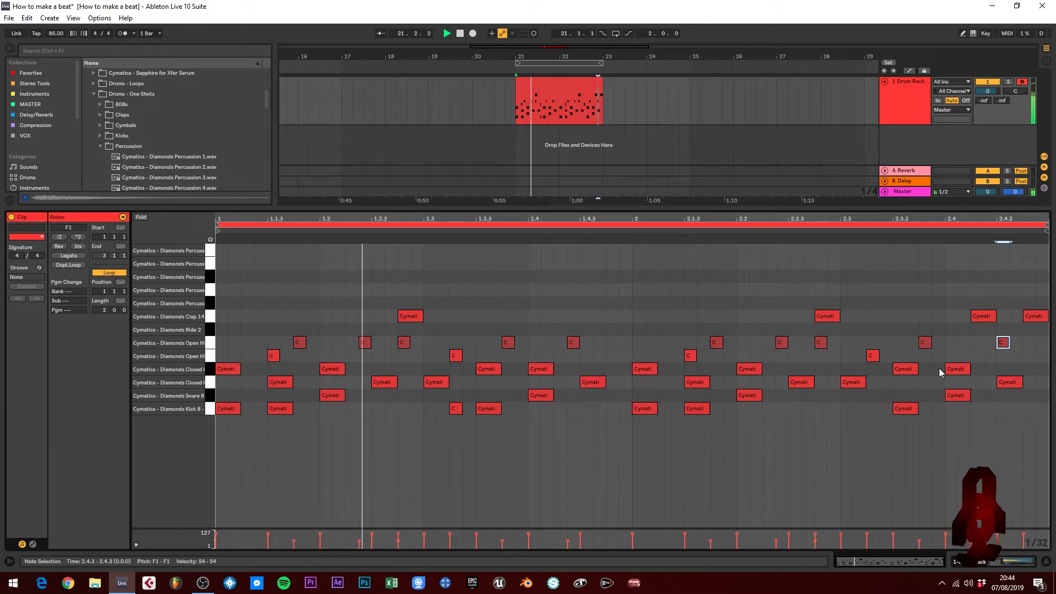
# Step: Add a short kick just before 2.3.3 with velocity 27 and a sixteenth kick at 2.3.4, then play the pattern
pyautogui.doubleClick(885, 408)
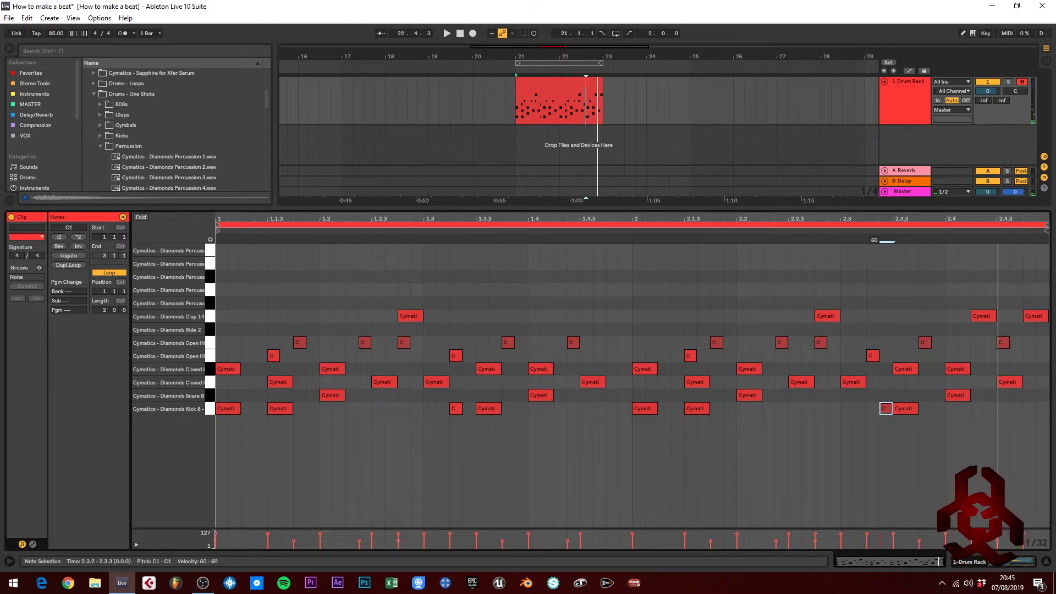
pyautogui.moveTo(882, 434); pyautogui.dragTo(882, 433)
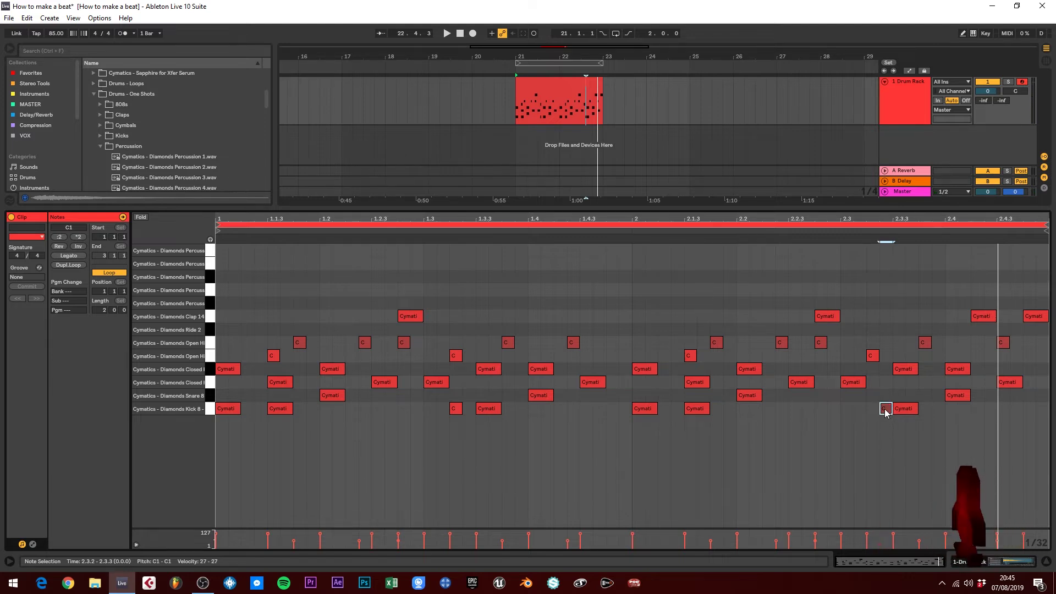
pyautogui.doubleClick(930, 408)
pyautogui.press('space')
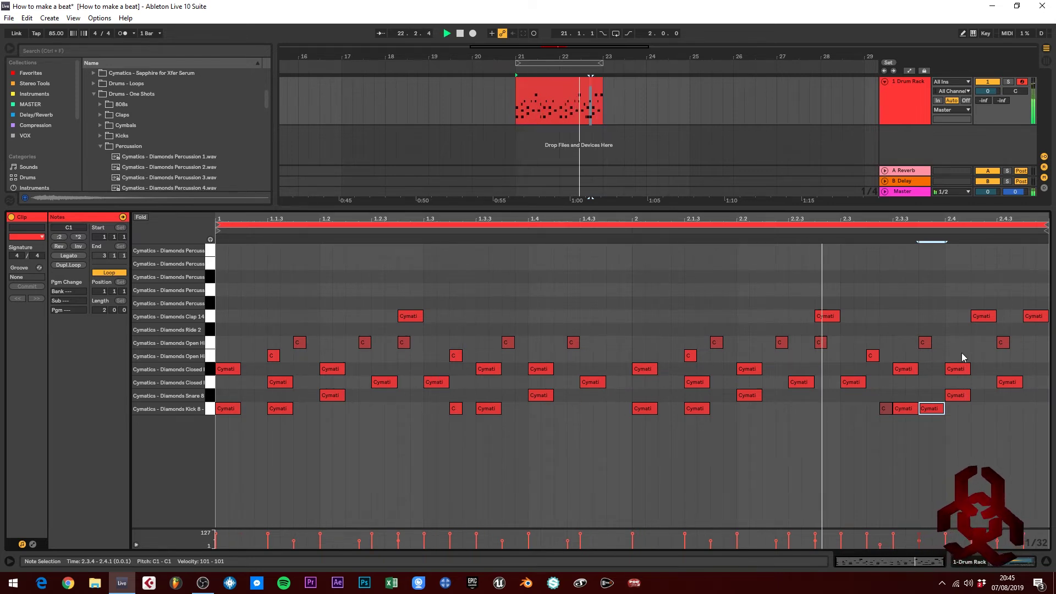
# Step: Stop playback and duplicate the D#1 closed hi-hat note at 2.4.1 and the D1 closed hi-hat note at 2.4.3
pyautogui.press('space')
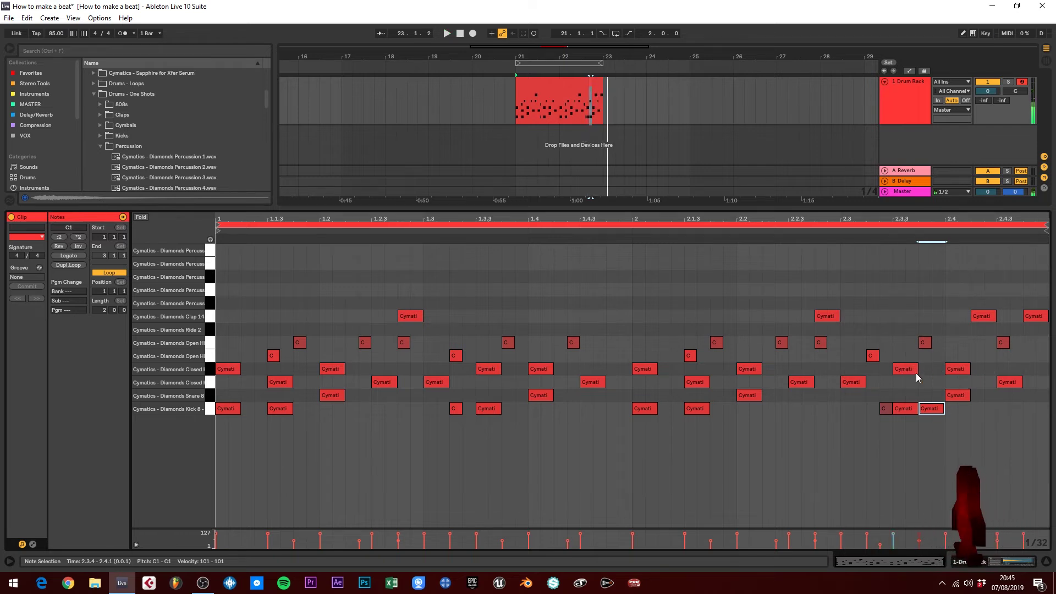
pyautogui.click(899, 372)
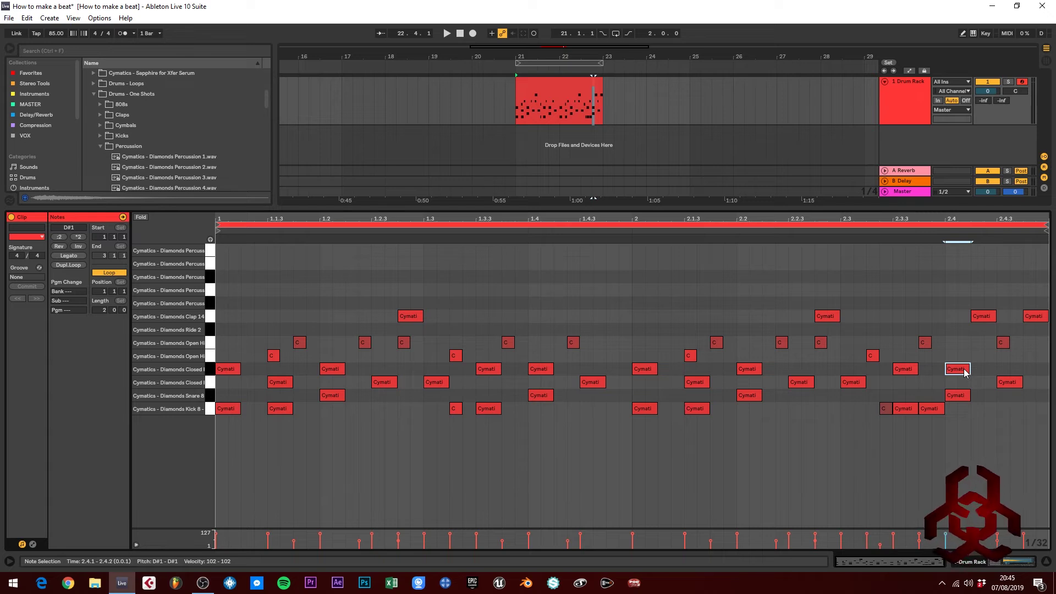
pyautogui.click(1012, 385)
pyautogui.hotkey('ctrl', 'd')
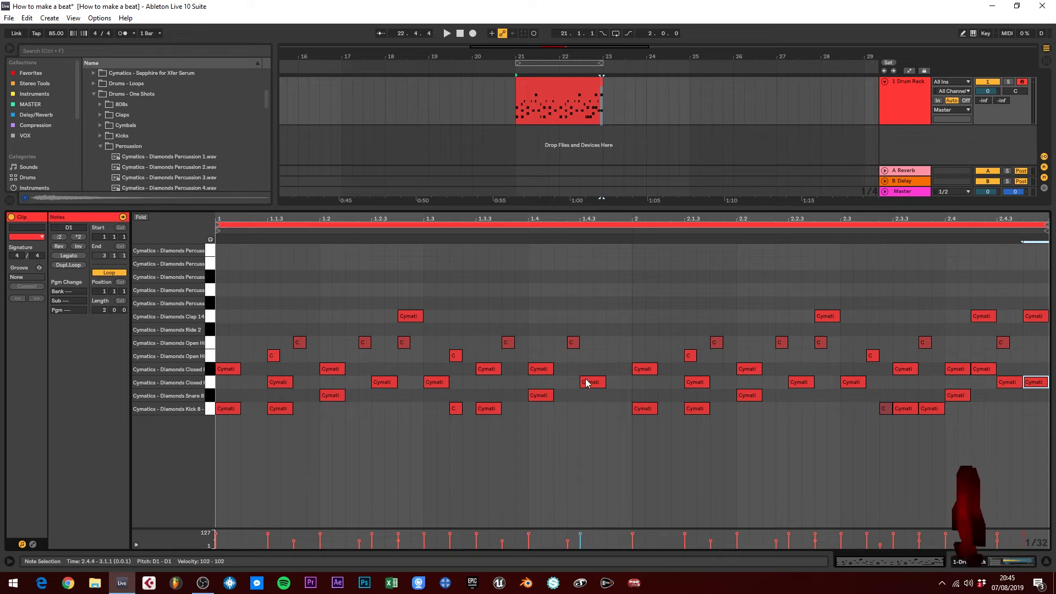
# Step: Fill 1.4.4 with a thirty-second D1 closed hi-hat followed by a thirty-second D#1 closed hi-hat, and play the pattern
pyautogui.doubleClick(621, 368)
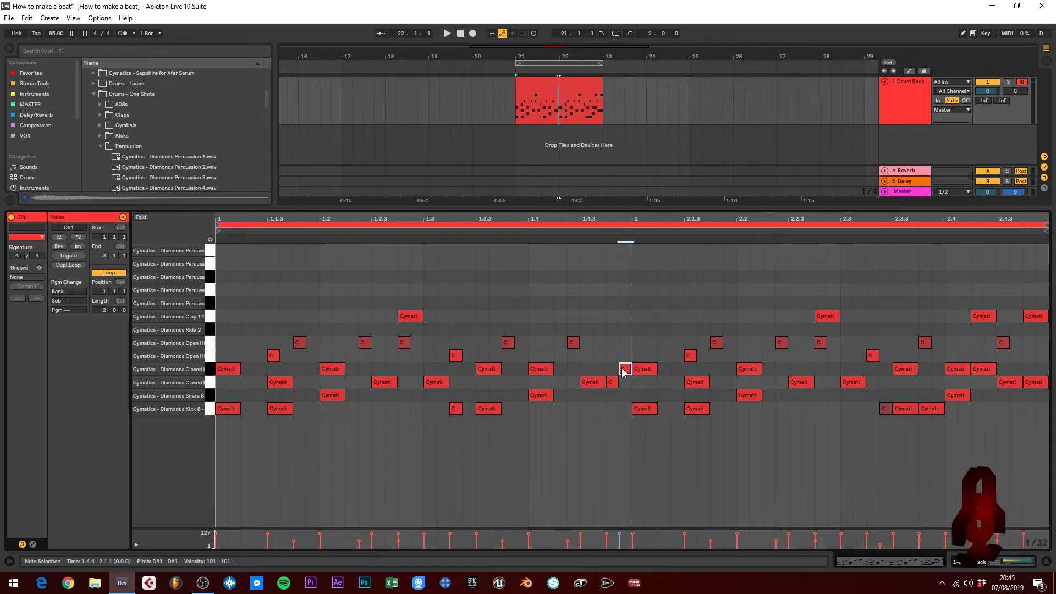
pyautogui.press('space')
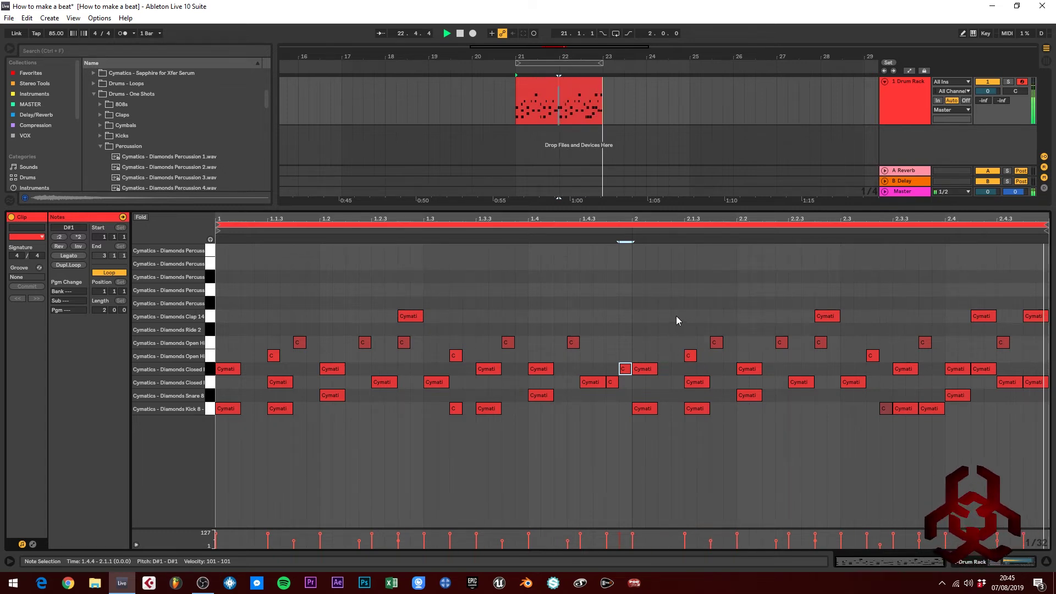
# Step: Replace the D1 closed hi-hat notes at 2.4.3 and 2.4.4 with two thirty-second D1 notes and two thirty-second D#1 notes
pyautogui.click(1013, 382)
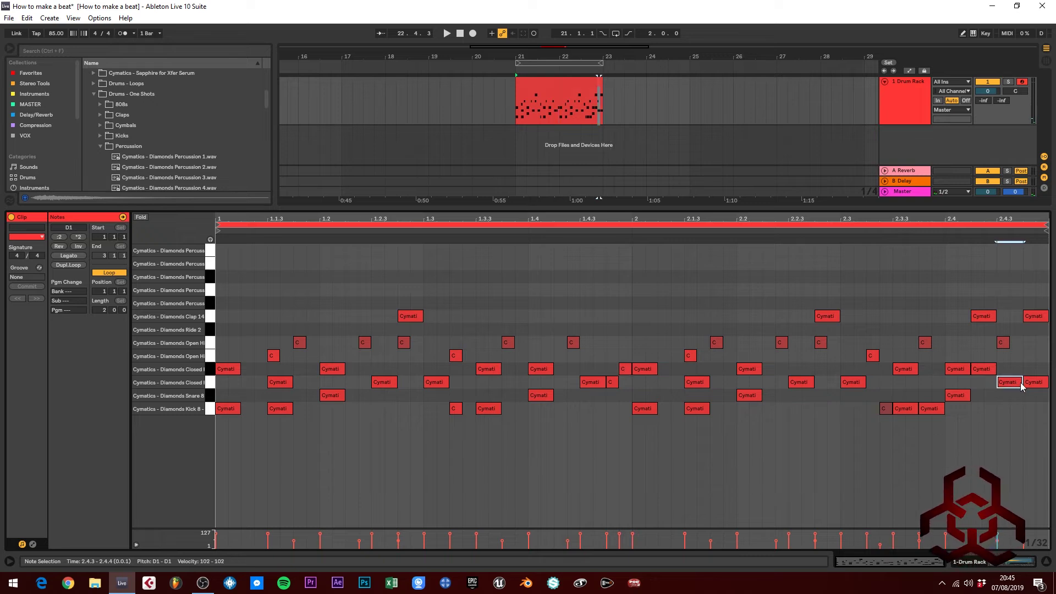
pyautogui.doubleClick(1007, 386)
pyautogui.doubleClick(1006, 384)
pyautogui.doubleClick(1014, 382)
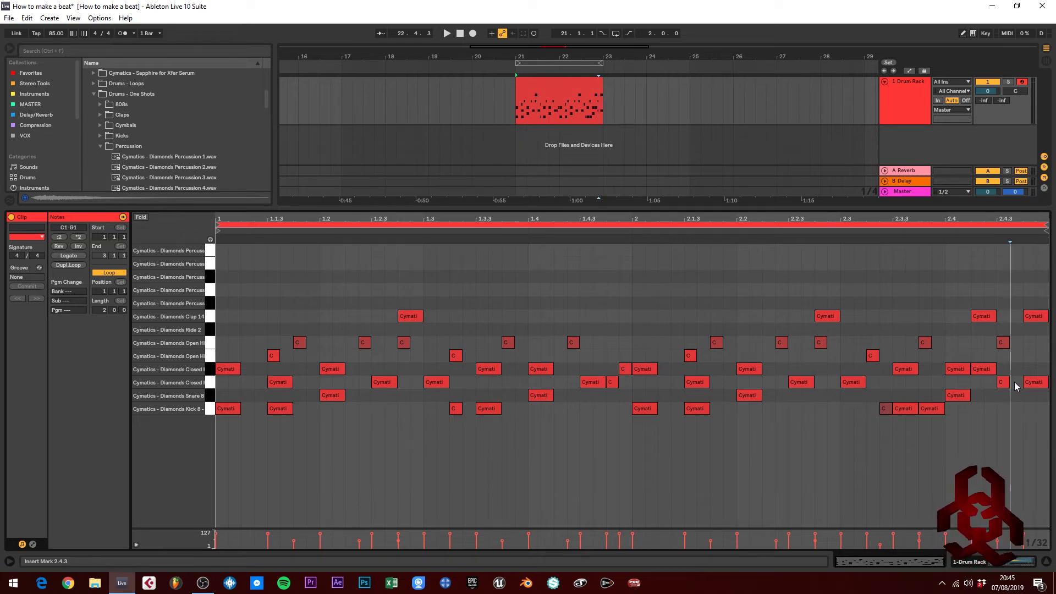
pyautogui.doubleClick(1033, 384)
pyautogui.doubleClick(1029, 370)
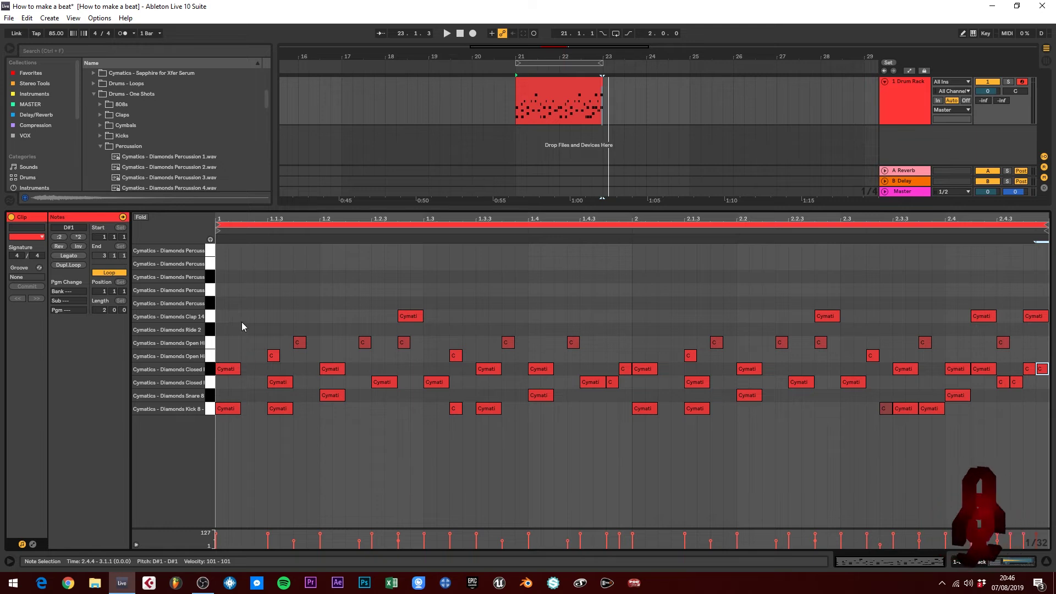
# Step: Add short C2 percussion notes at 1.1.2 and 2.1.2, and display the Percussion 21 pad in the Drum Rack
pyautogui.doubleClick(247, 251)
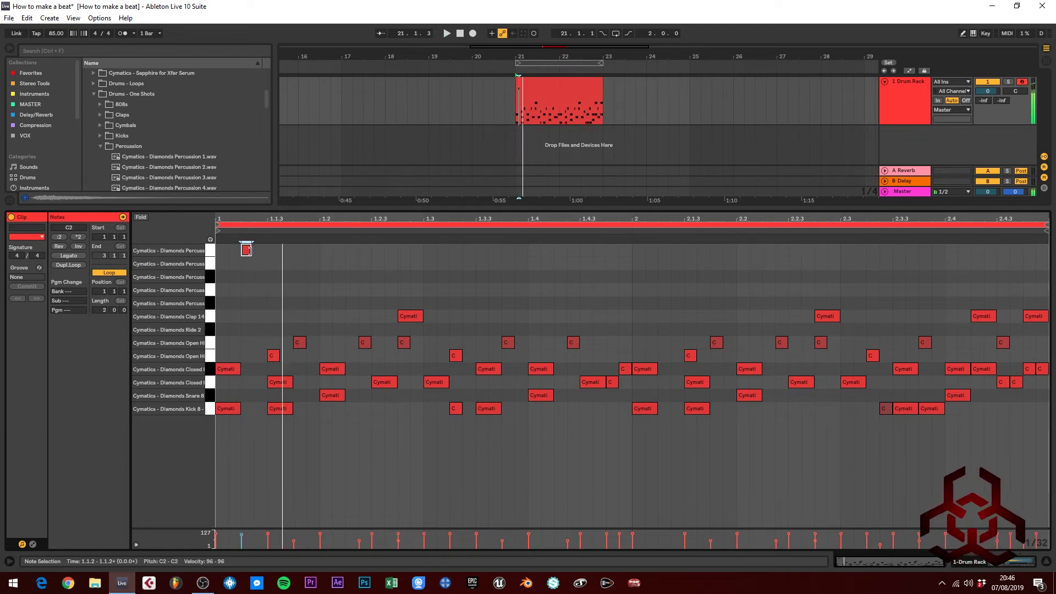
pyautogui.press('space')
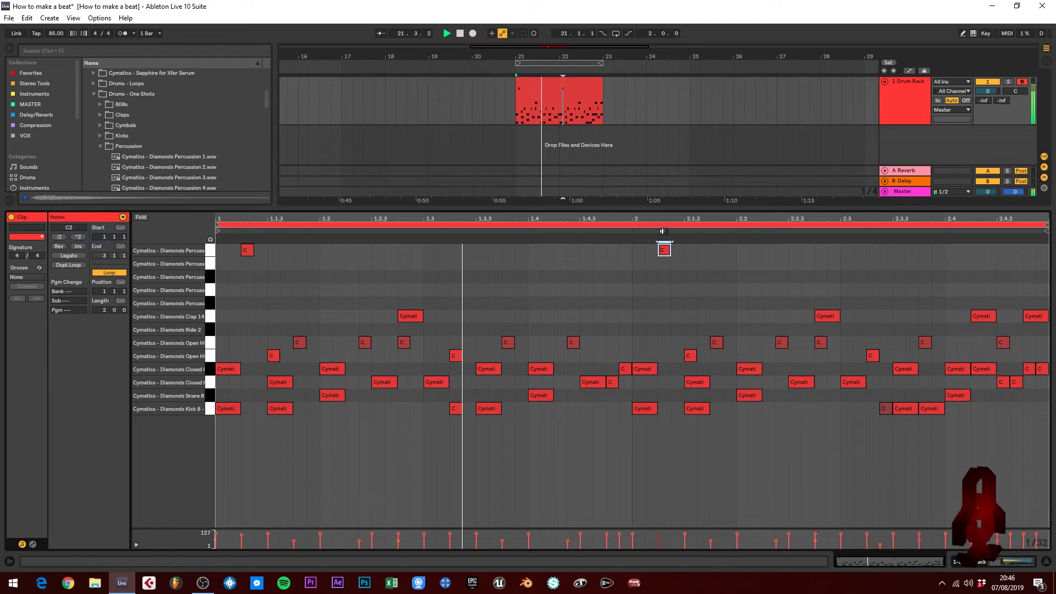
pyautogui.click(919, 81)
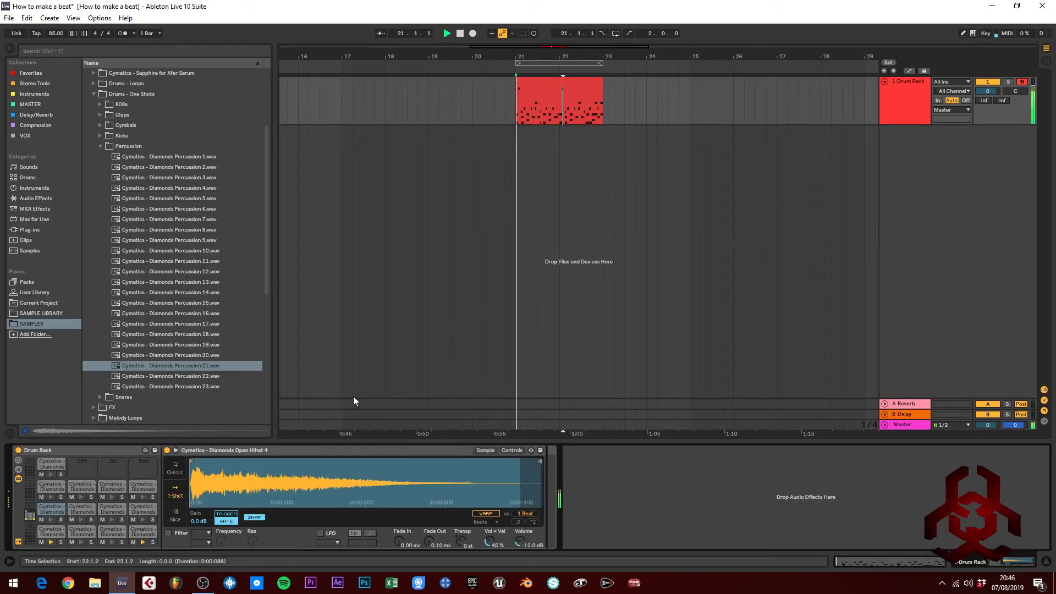
pyautogui.click(54, 477)
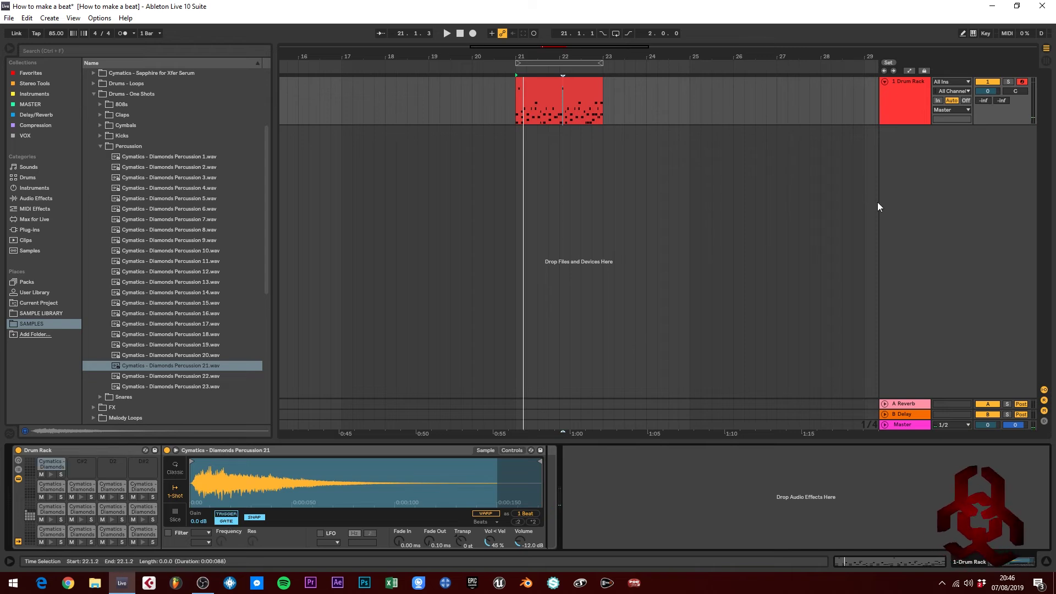
# Step: Reopen the drum clip and shorten both C2 percussion notes while the pattern plays
pyautogui.click(599, 96)
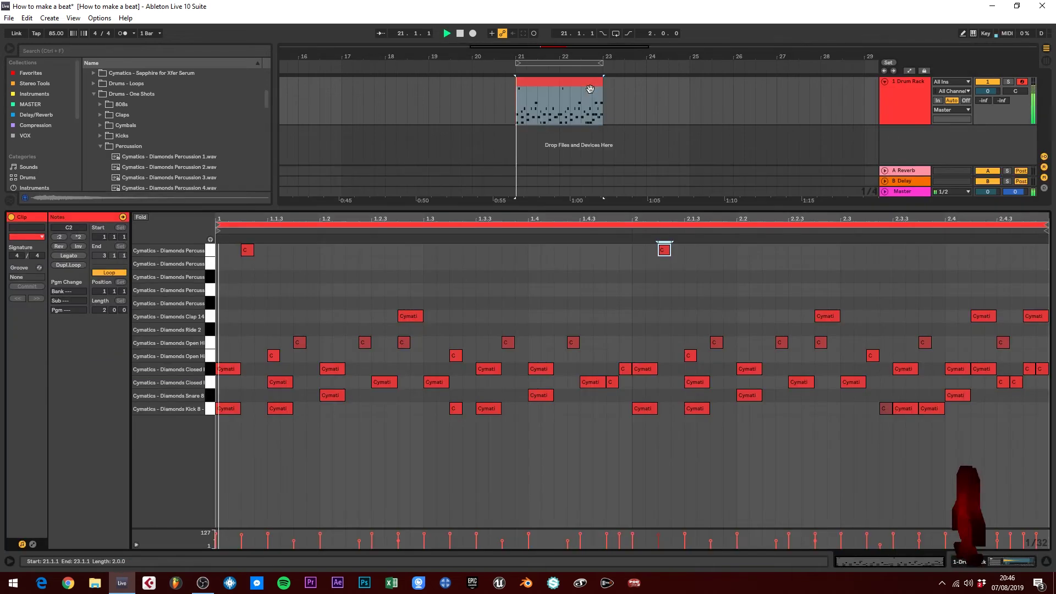
pyautogui.press('space')
pyautogui.moveTo(242, 237)
pyautogui.mouseDown()
pyautogui.moveTo(712, 264)
pyautogui.moveTo(668, 253)
pyautogui.mouseUp()
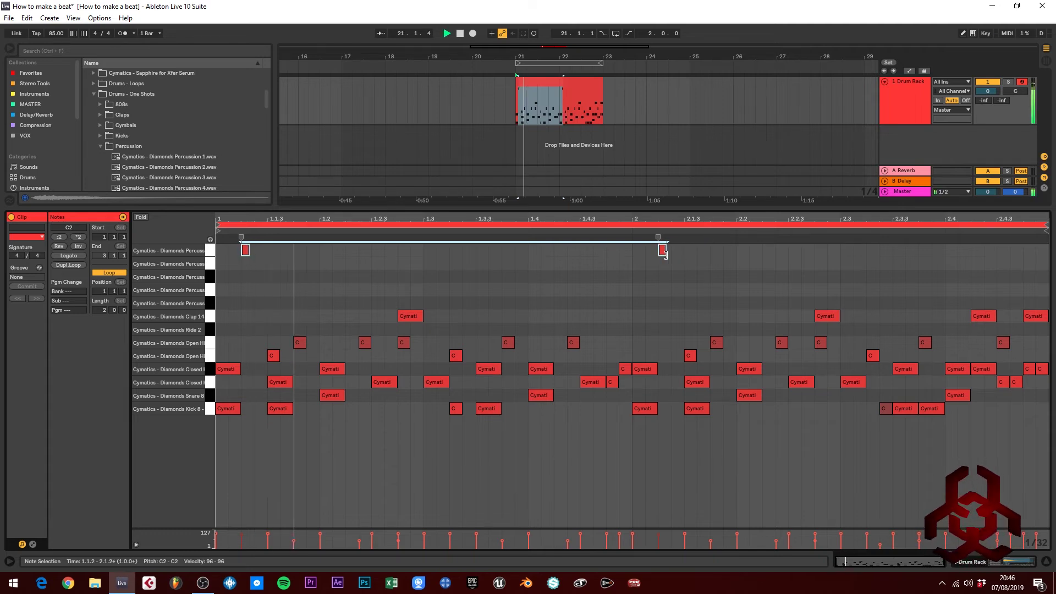
pyautogui.click(599, 296)
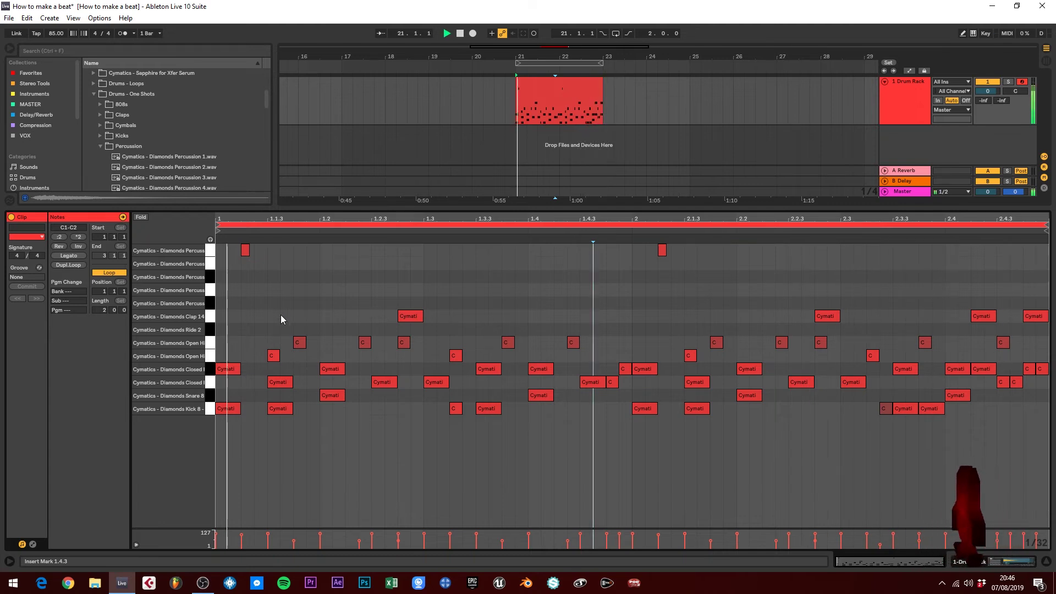
# Step: Add a thirty-second percussion note in the second half of 1.1.4 and settle it on the A#1 lane with velocity 41
pyautogui.doubleClick(310, 263)
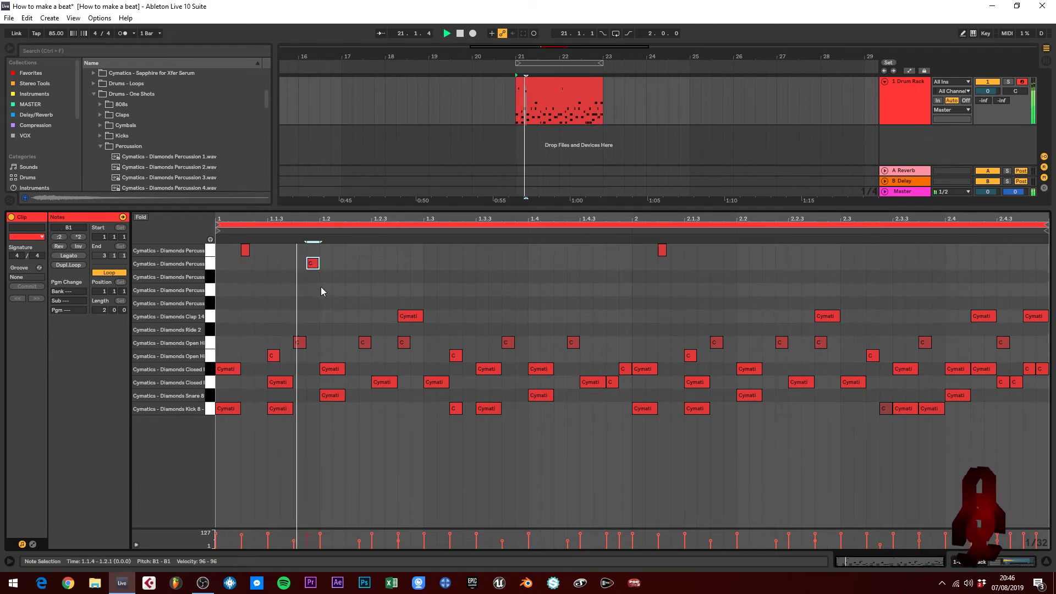
pyautogui.moveTo(312, 266); pyautogui.dragTo(316, 292)
pyautogui.press('space')
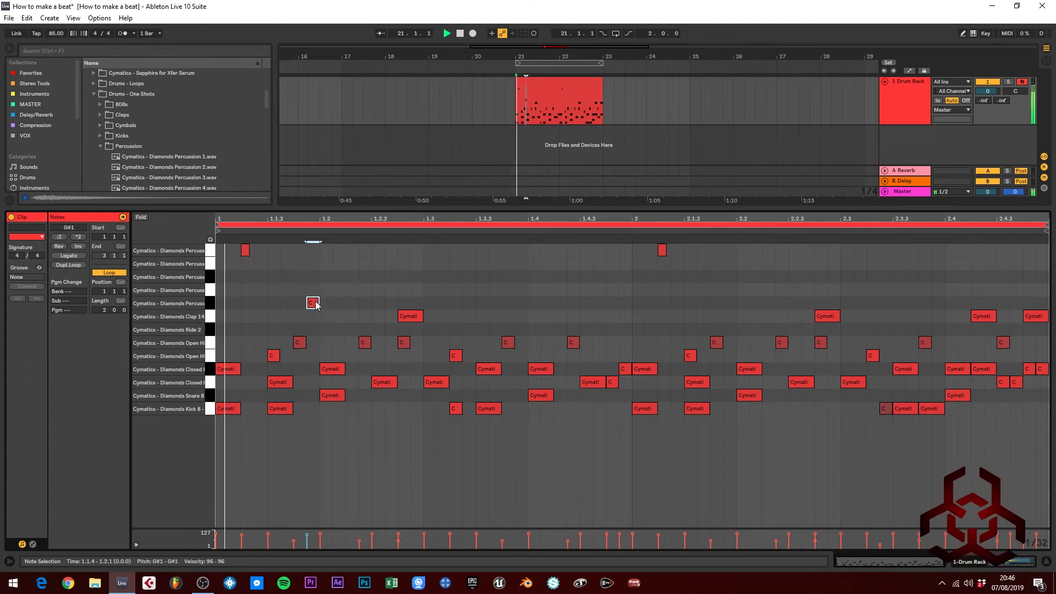
pyautogui.moveTo(317, 296); pyautogui.dragTo(312, 287)
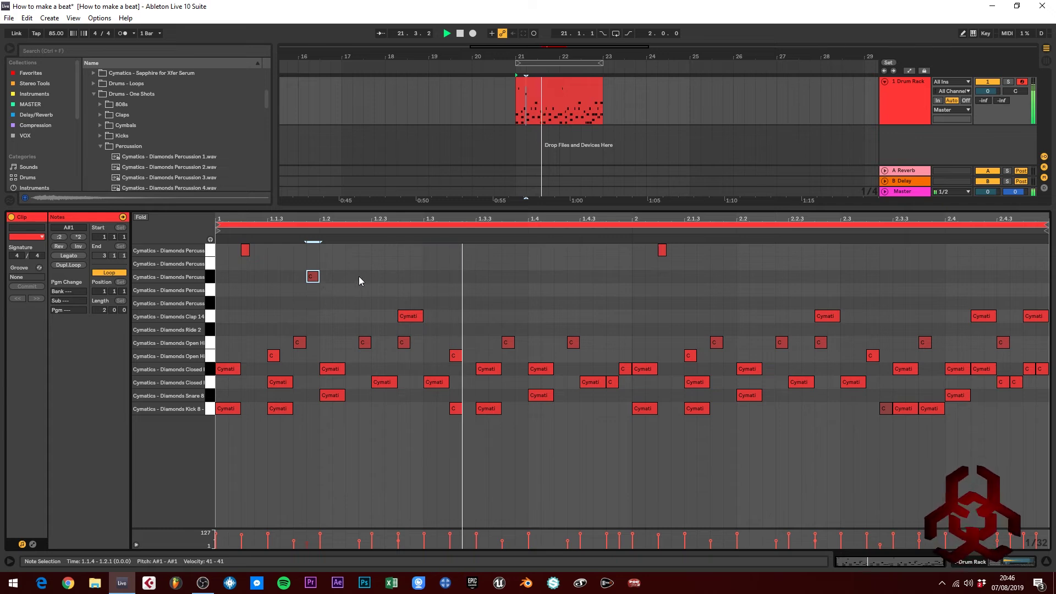
# Step: Copy the A#1 percussion note to the second half of 1.3.4 and duplicate both bar 1 notes into bar 2
pyautogui.moveTo(315, 280); pyautogui.dragTo(523, 279)
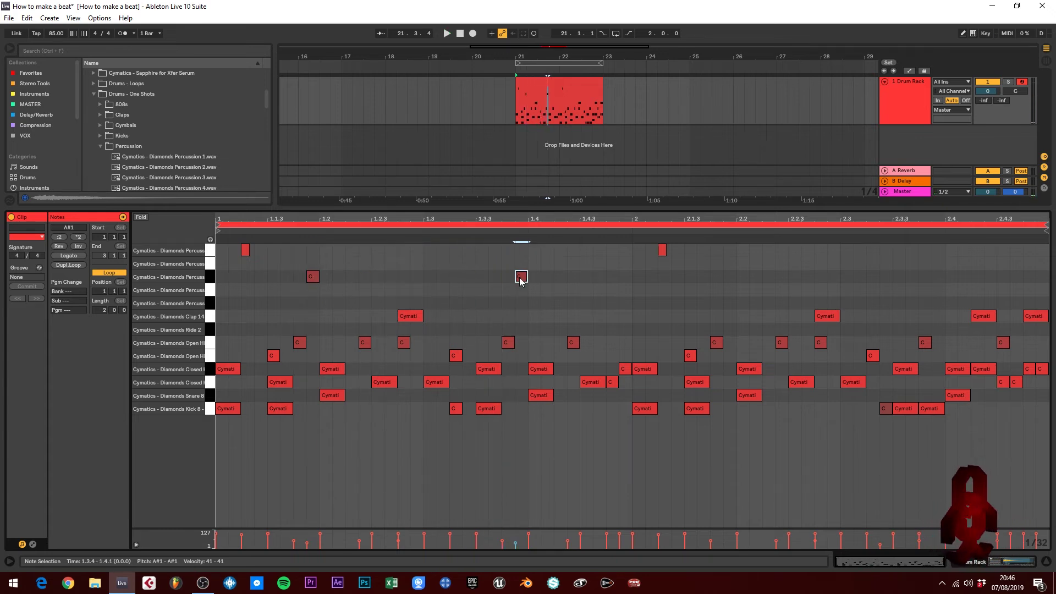
pyautogui.click(627, 271)
pyautogui.click(209, 277)
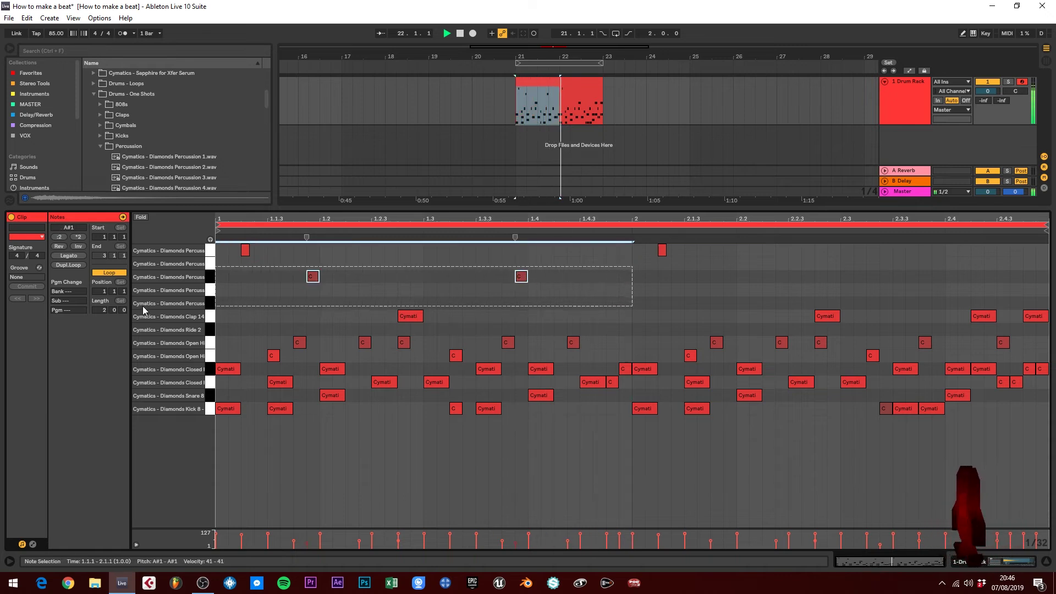
pyautogui.hotkey('ctrl', 'd')
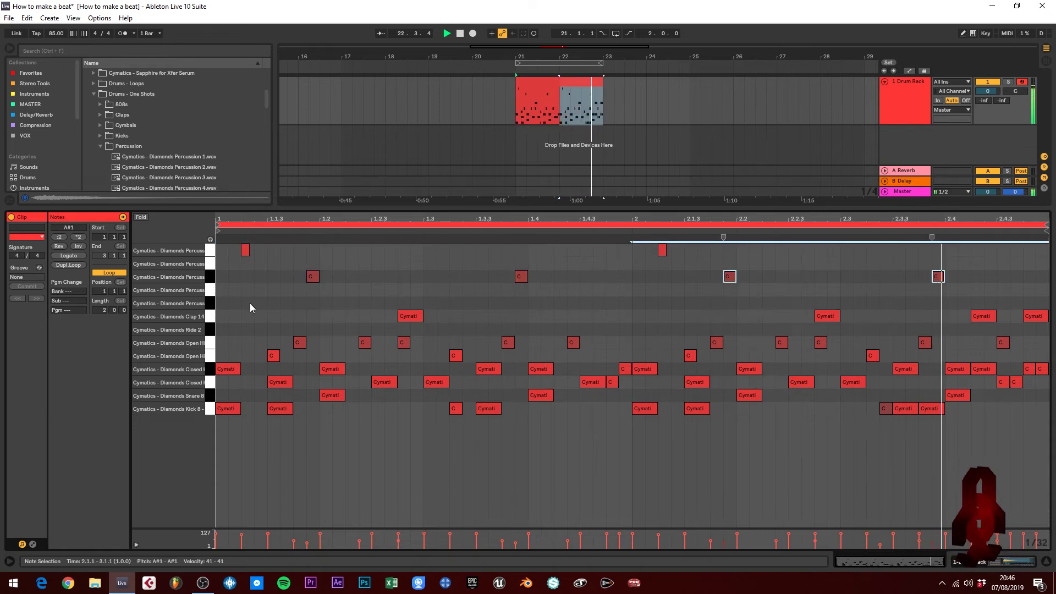
# Step: Loop the arrangement around the two-bar Drum Rack clip
pyautogui.click(545, 119)
pyautogui.hotkey('ctrl', 'l')
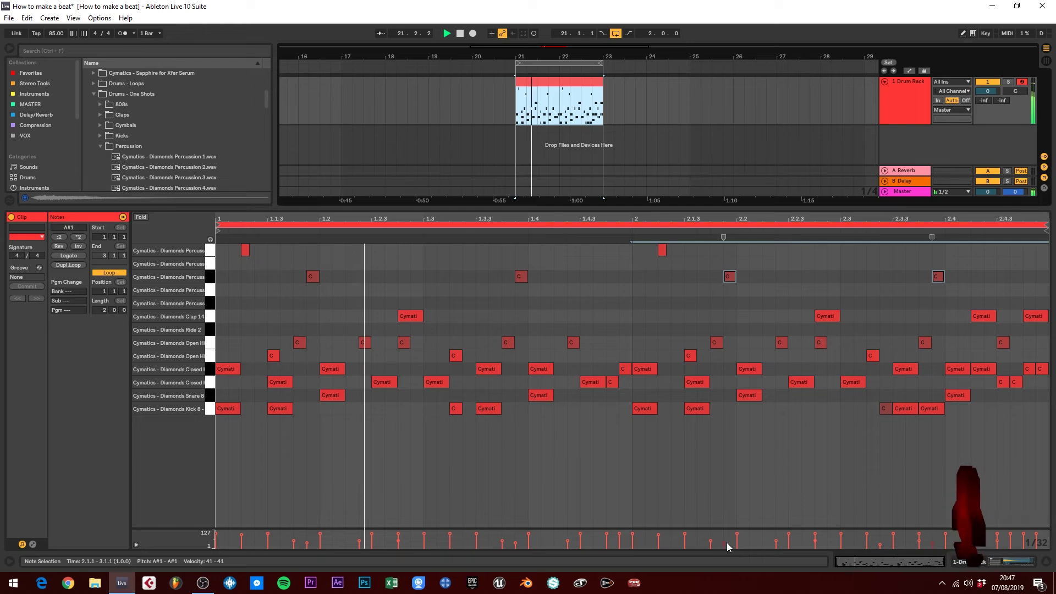
pyautogui.click(655, 301)
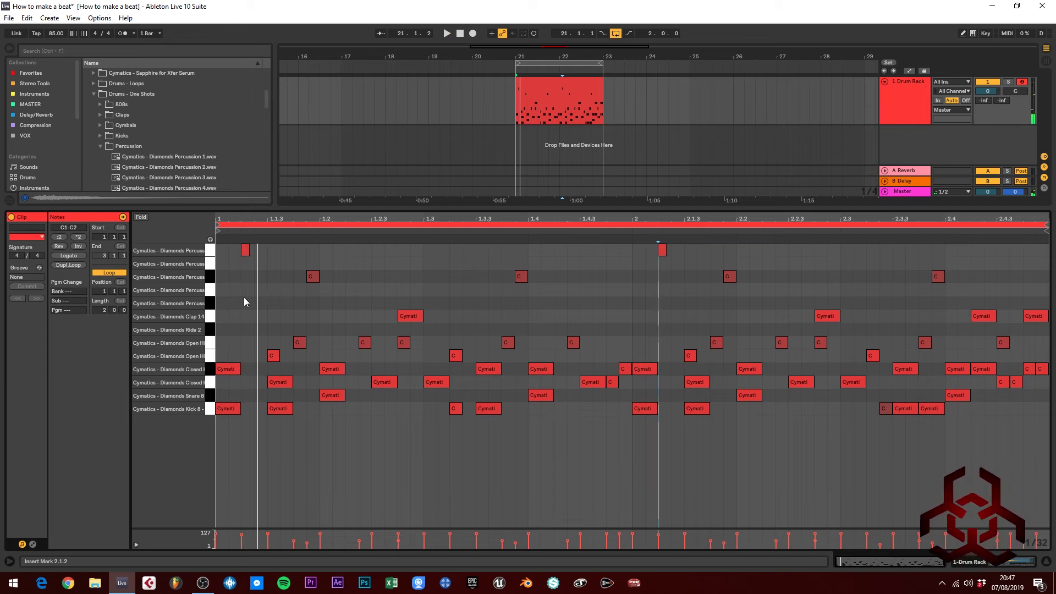
# Step: Add a sixteenth A1 percussion note at 1.1.3, repeat it every beat through both bars, and play the pattern
pyautogui.doubleClick(272, 290)
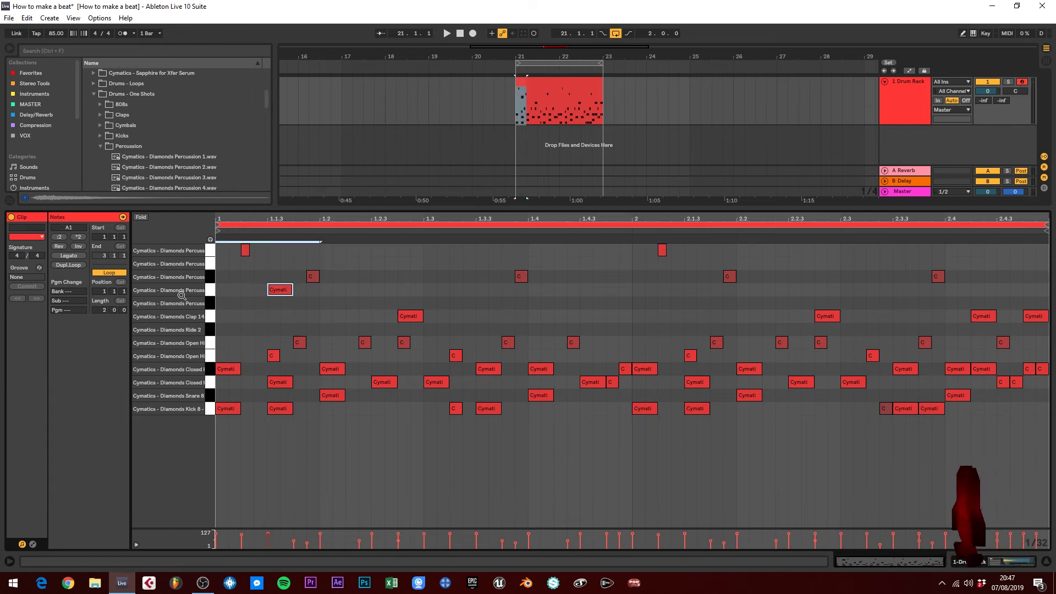
pyautogui.hotkey('ctrl', 'd')
pyautogui.hotkey('ctrl', 'd')
pyautogui.hotkey('ctrl', 'd')
pyautogui.hotkey('ctrl', 'd')
pyautogui.hotkey('ctrl', 'd')
pyautogui.hotkey('ctrl', 'd')
pyautogui.hotkey('ctrl', 'd')
pyautogui.hotkey('ctrl', 'd')
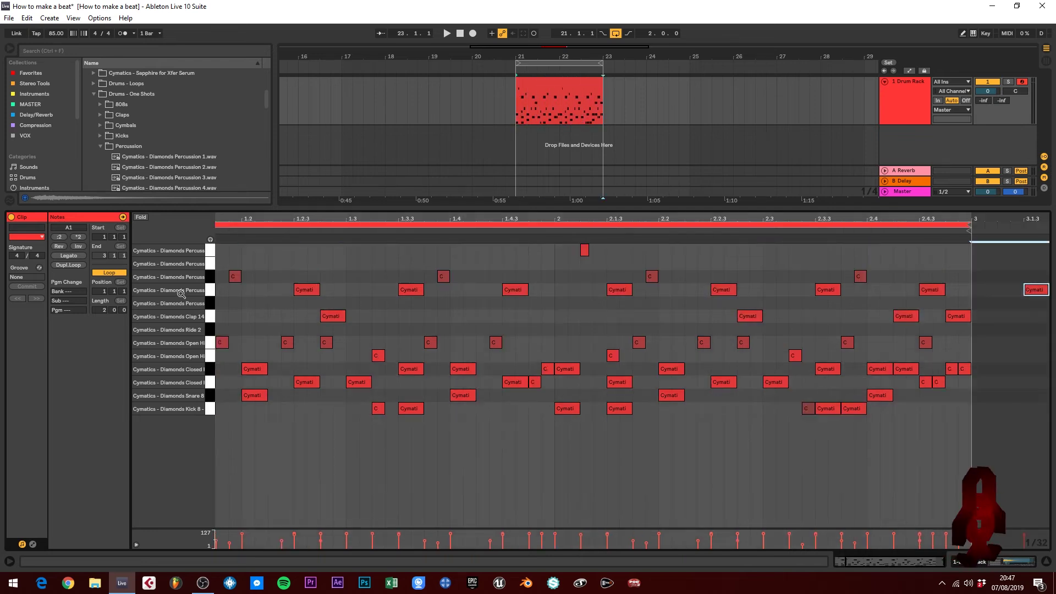
pyautogui.press('space')
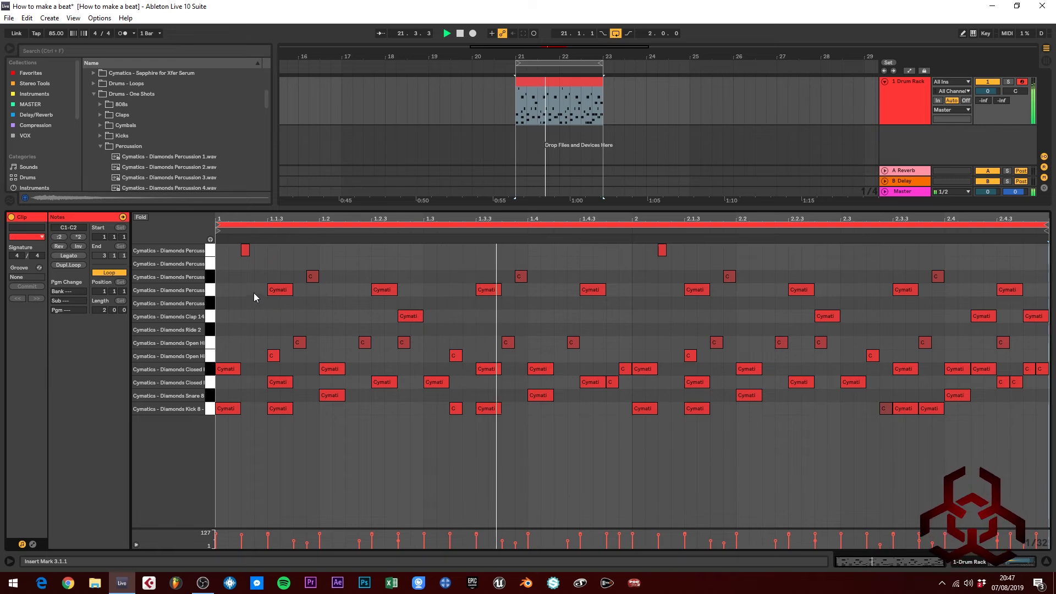
# Step: Set the velocity of all A1 percussion notes to 41 and move them to the G#1 lane, auditioning B1 first
pyautogui.moveTo(252, 287); pyautogui.dragTo(1030, 295)
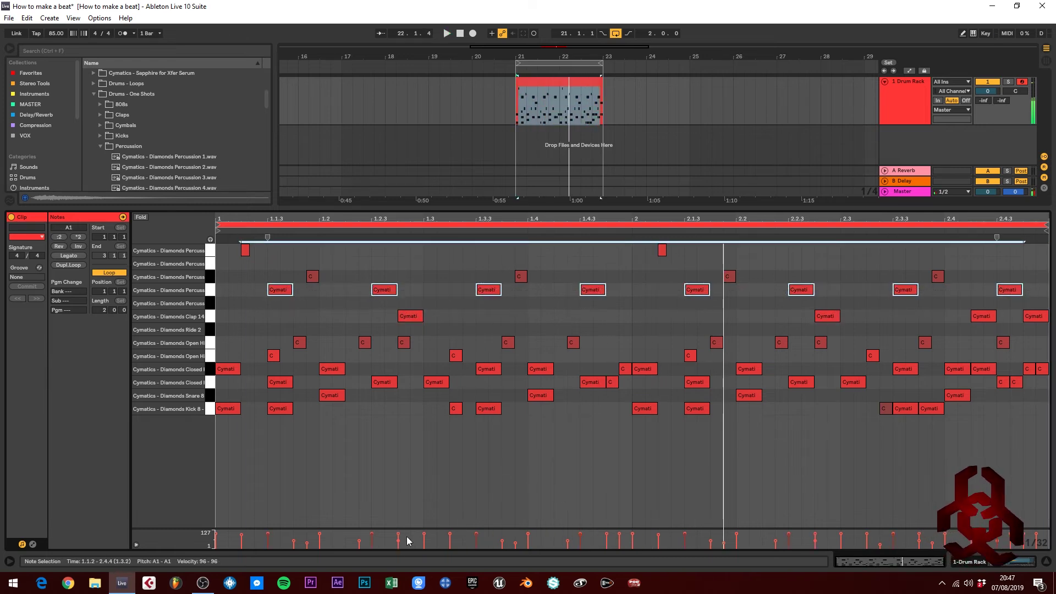
pyautogui.moveTo(374, 541); pyautogui.dragTo(374, 550)
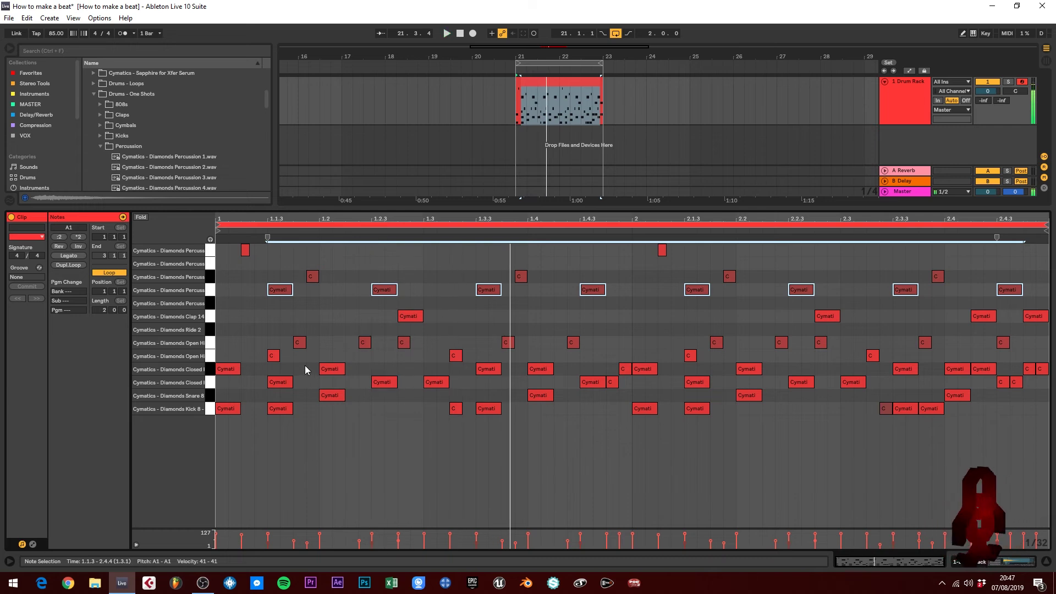
pyautogui.press('Up')
pyautogui.press('Up')
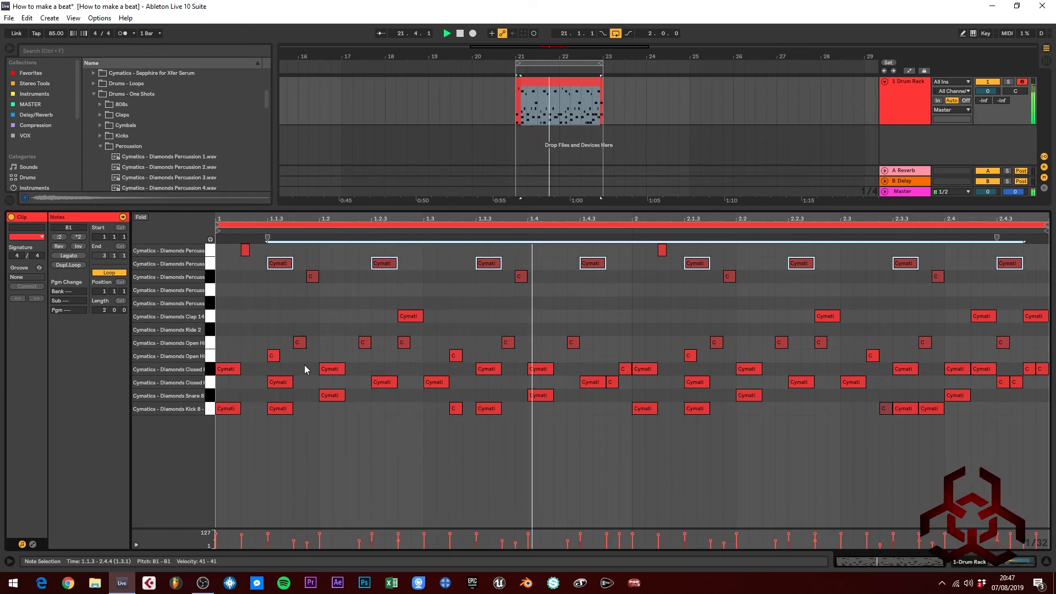
pyautogui.press('Down')
pyautogui.press('Down')
pyautogui.press('Down')
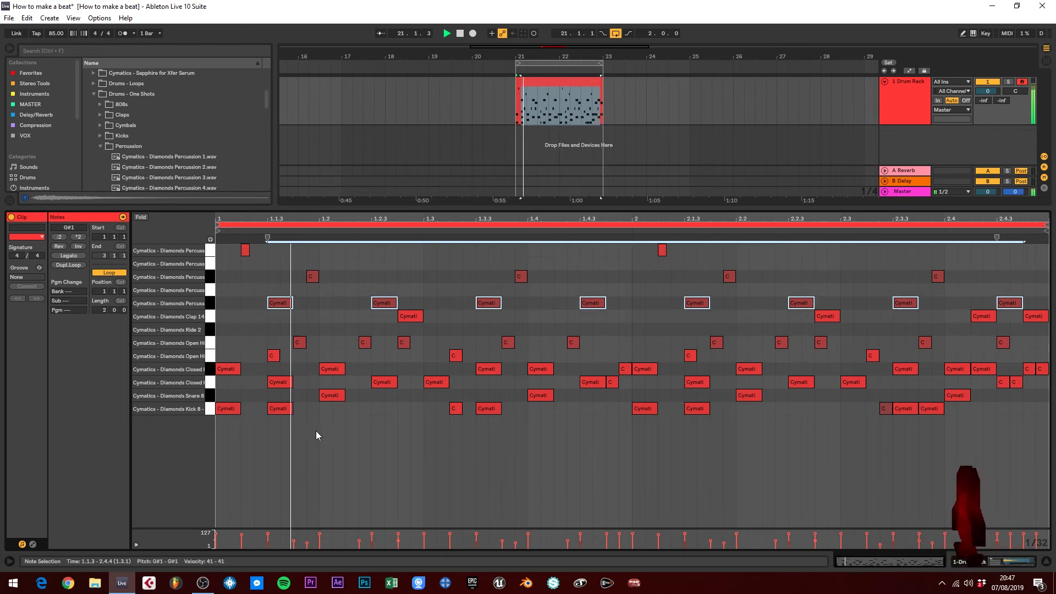
# Step: Set the velocity of all G#1 percussion notes to 52 and play the pattern
pyautogui.click(371, 542)
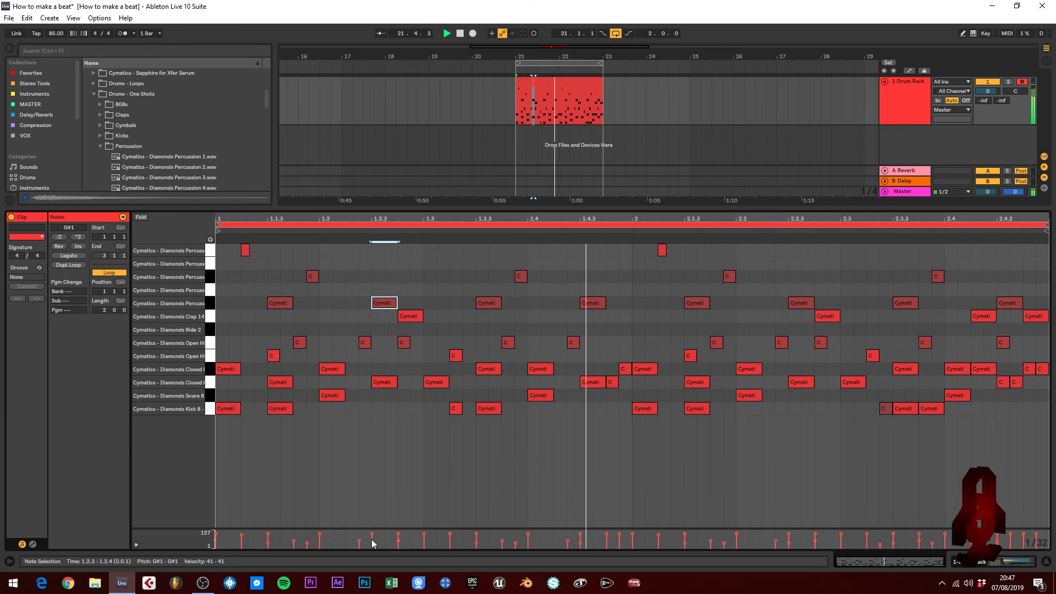
pyautogui.moveTo(241, 300); pyautogui.dragTo(1024, 308)
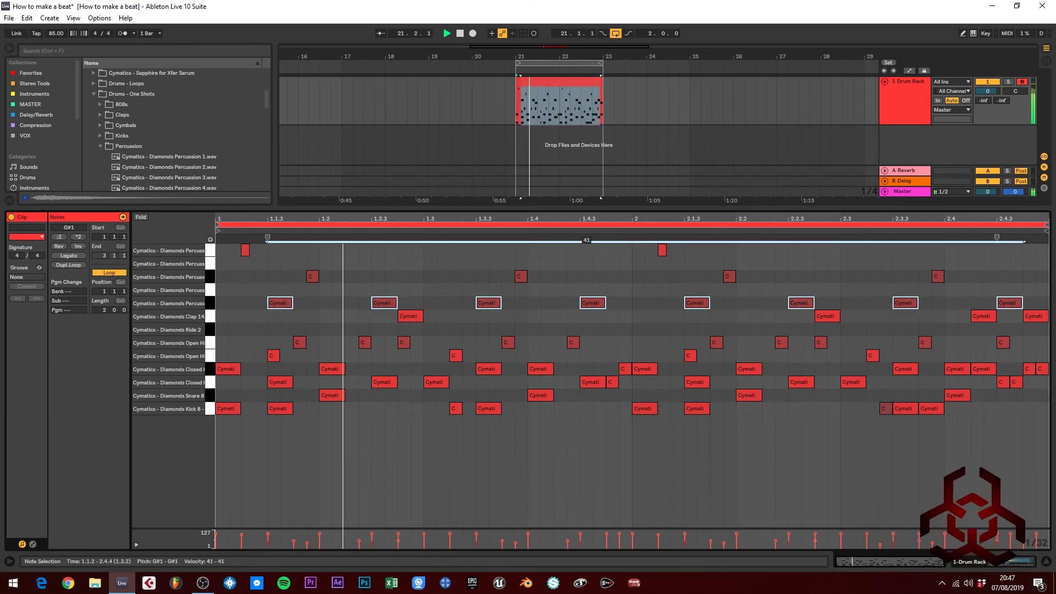
pyautogui.moveTo(582, 543); pyautogui.dragTo(582, 540)
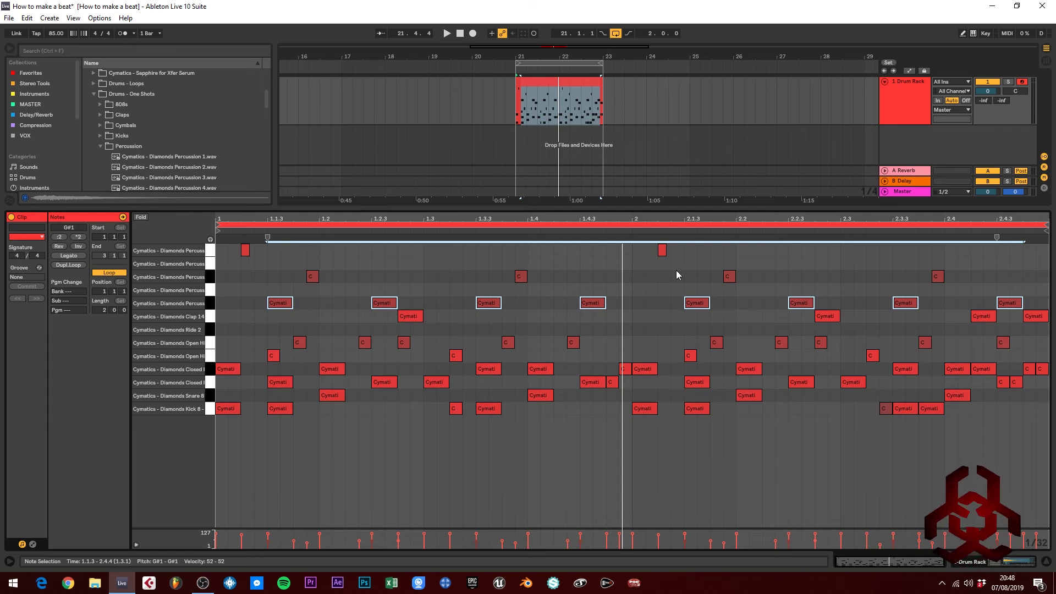
pyautogui.press('space')
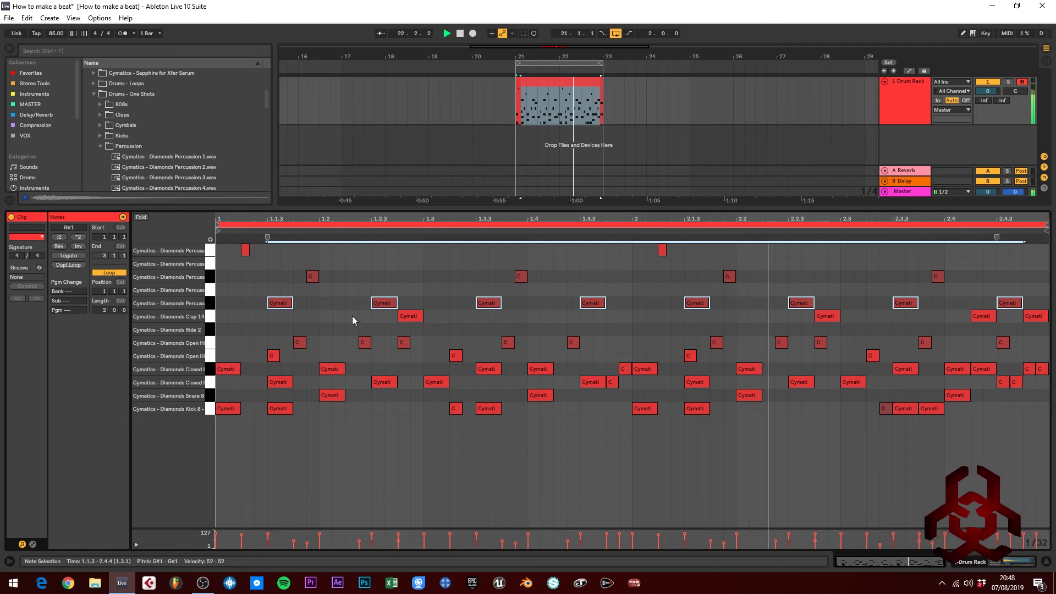
# Step: Set the velocity of both C2 percussion notes to 70
pyautogui.moveTo(226, 251); pyautogui.dragTo(664, 266)
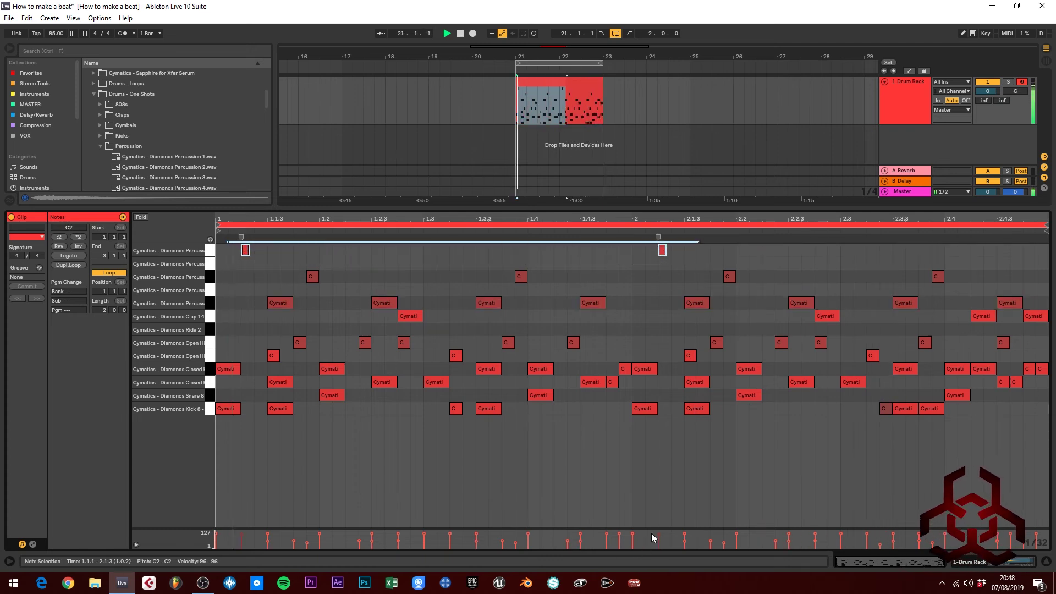
pyautogui.moveTo(658, 534); pyautogui.dragTo(659, 533)
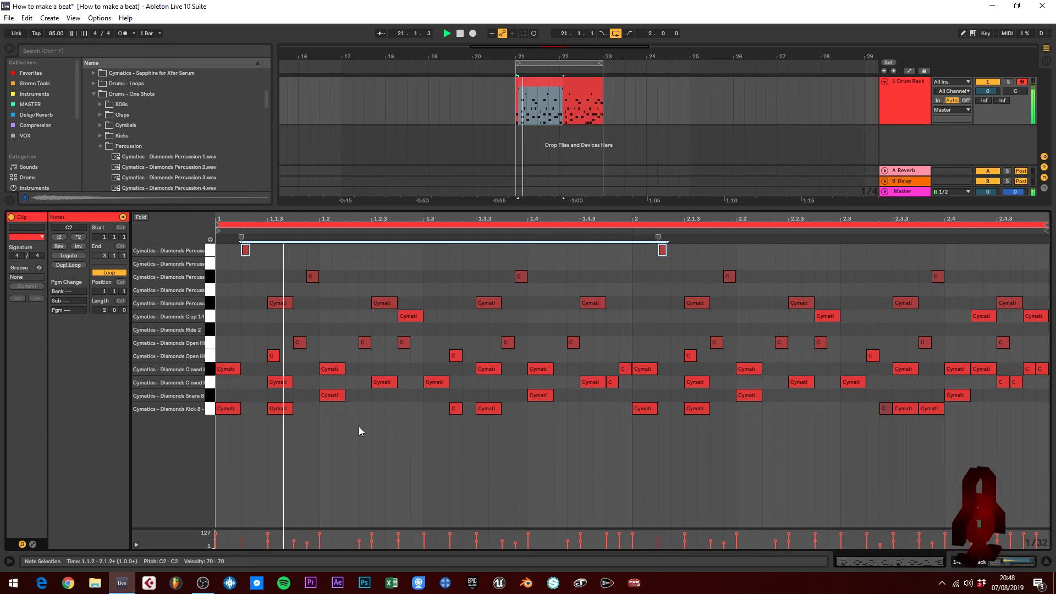
# Step: Add thirty-second Ride 2 notes at 1.1.1 and on the second half of 1.1.3, checking the ride's pad settings and playing the pattern
pyautogui.doubleClick(223, 329)
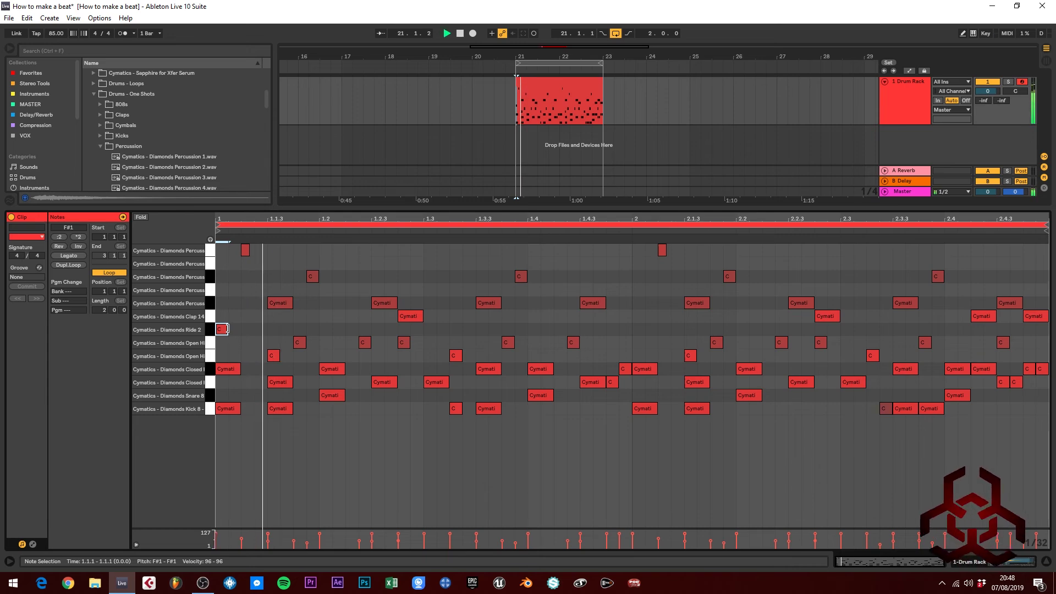
pyautogui.click(900, 88)
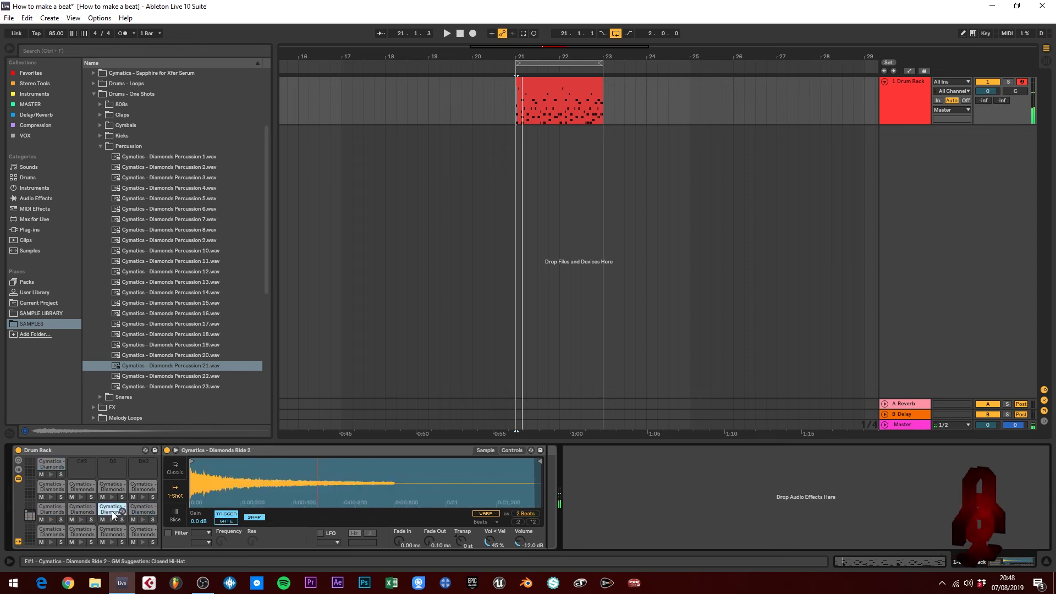
pyautogui.doubleClick(582, 97)
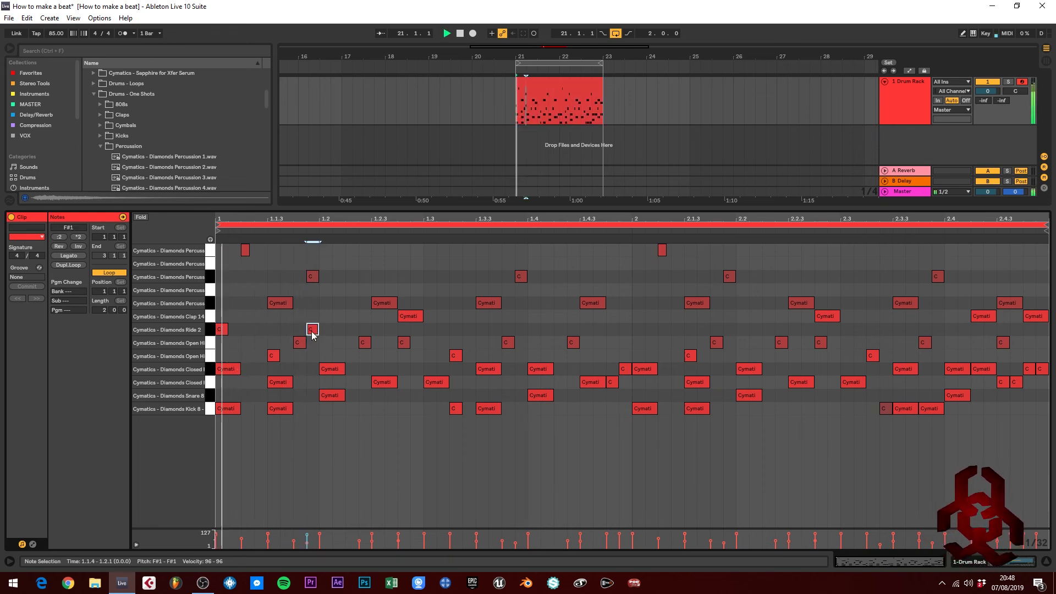
pyautogui.moveTo(224, 330); pyautogui.dragTo(290, 334)
pyautogui.press('space')
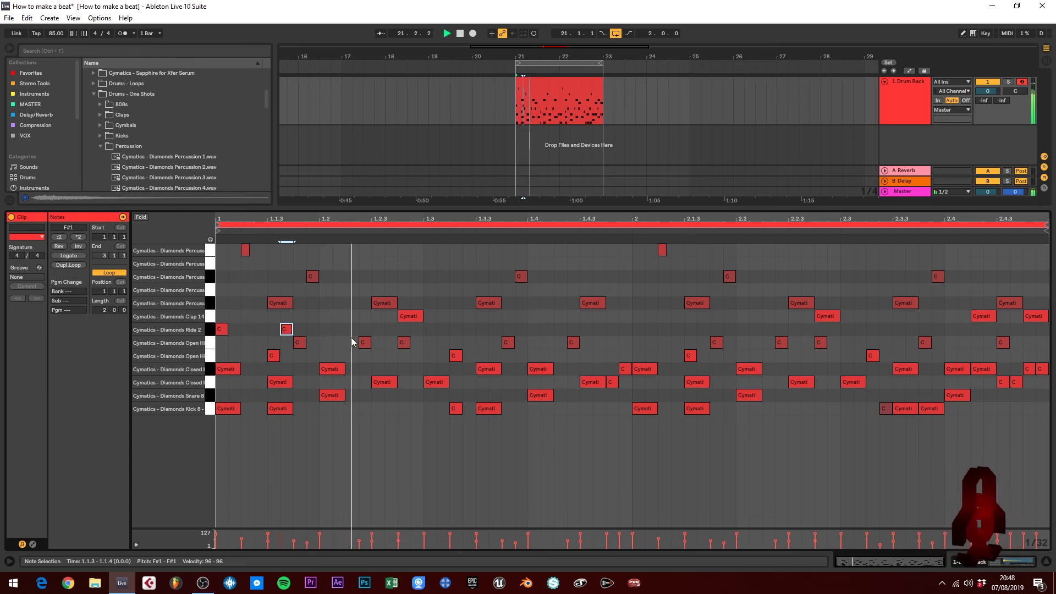
# Step: Add thirty-second Ride 2 notes at 1.2.3, on the second half of 1.3.2, and at 1.4.2
pyautogui.doubleClick(378, 329)
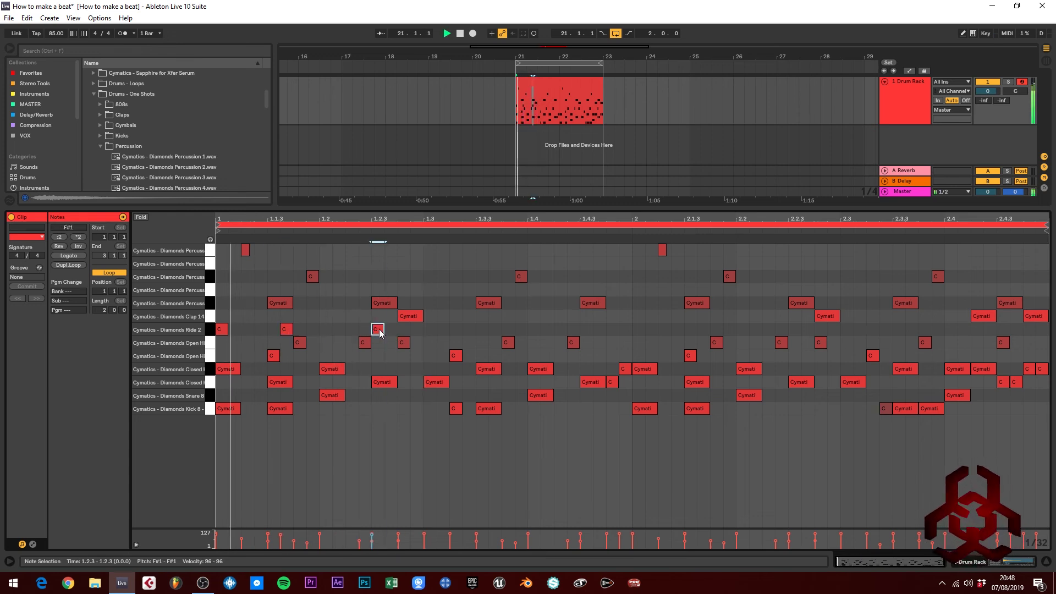
pyautogui.doubleClick(479, 329)
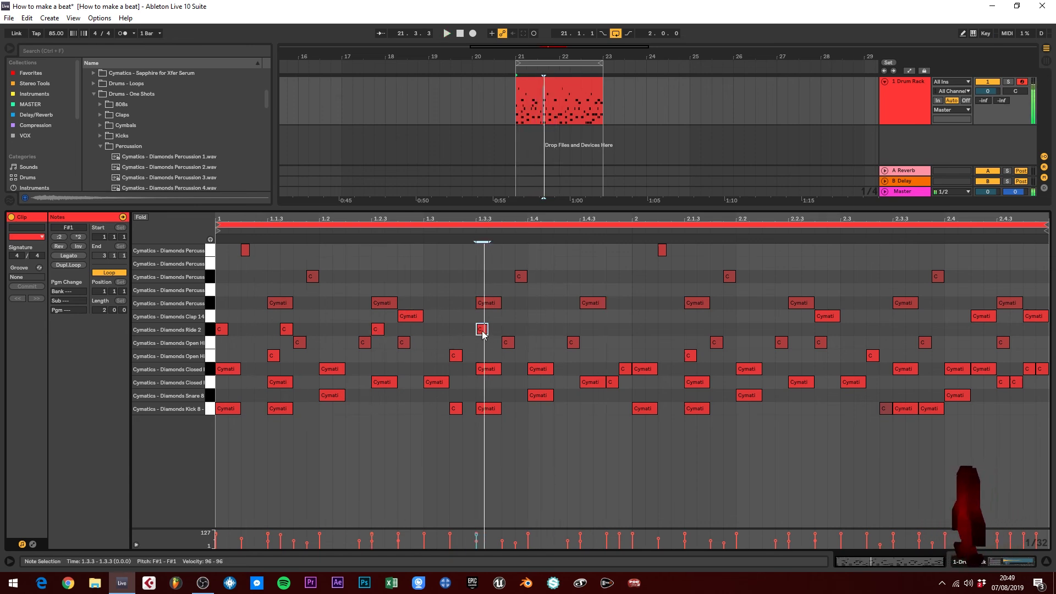
pyautogui.moveTo(483, 334); pyautogui.dragTo(471, 333)
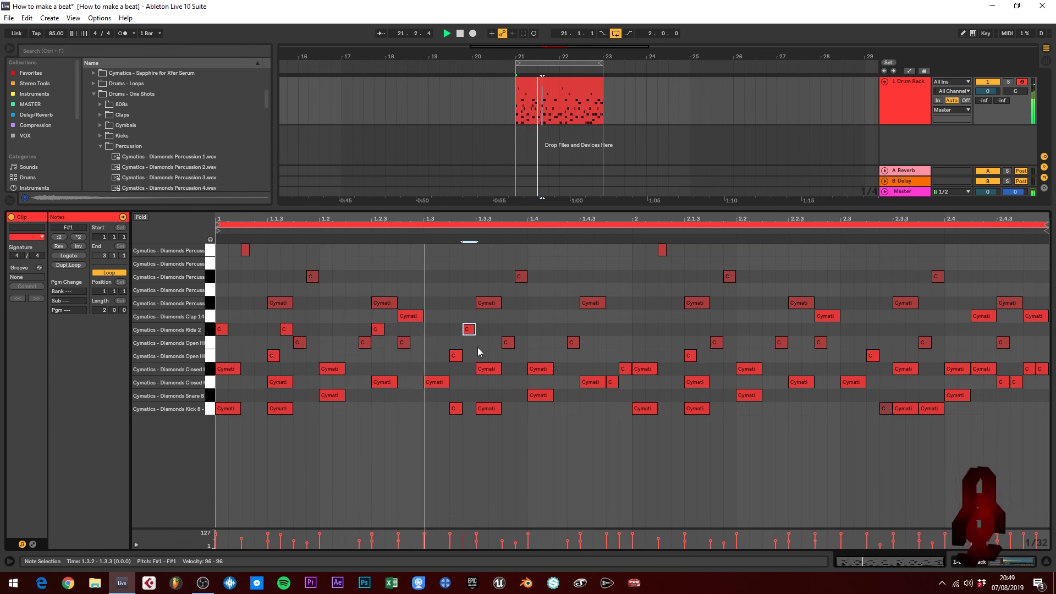
pyautogui.doubleClick(558, 329)
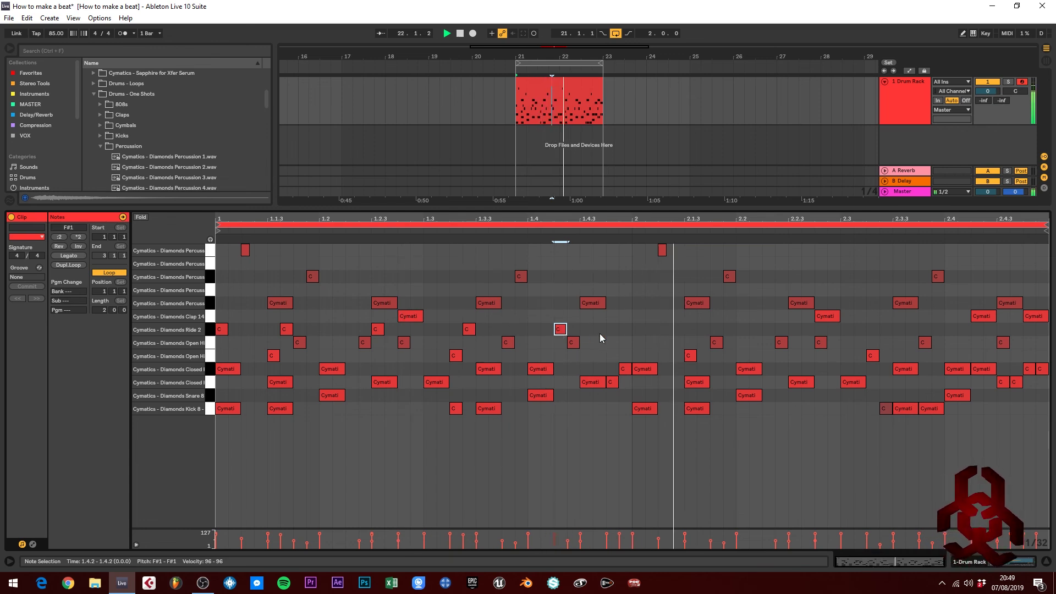
# Step: Duplicate the five Ride 2 notes of bar one into bar two
pyautogui.press('space')
pyautogui.moveTo(632, 328); pyautogui.dragTo(203, 323)
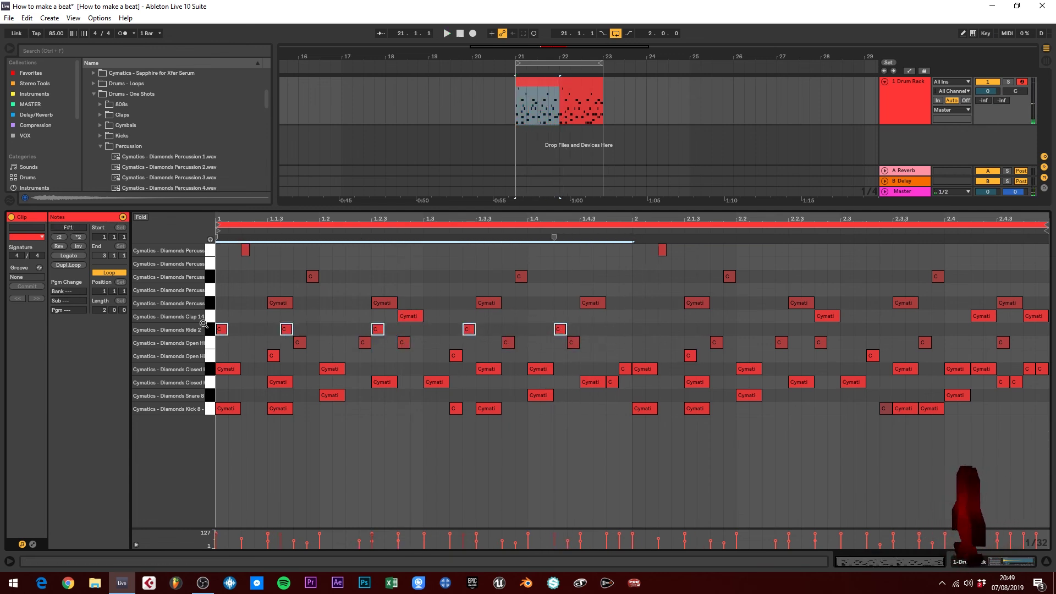
pyautogui.hotkey('ctrl', 'd')
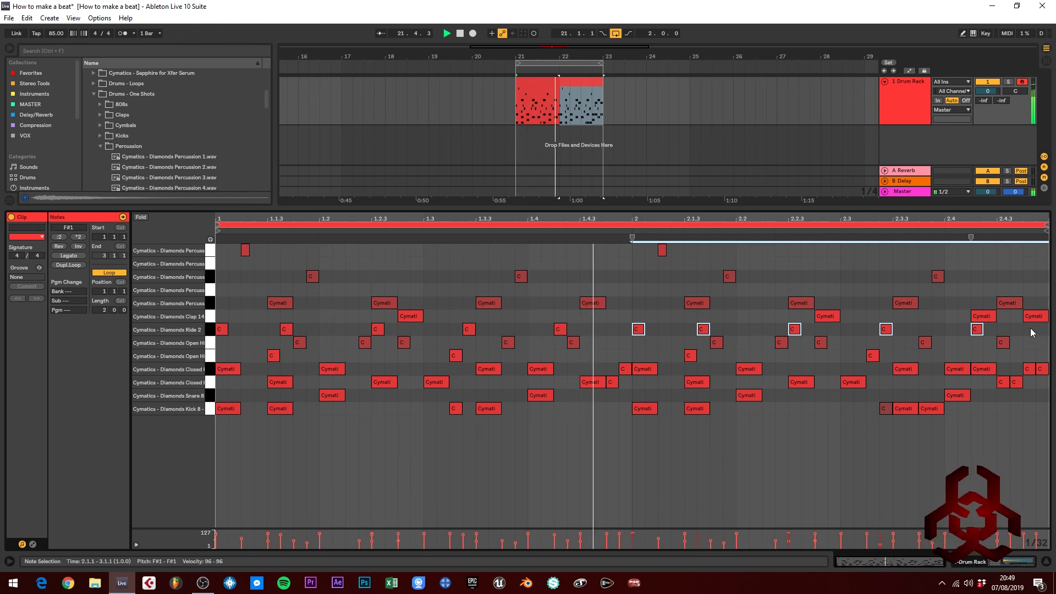
# Step: Set the velocity of all Ride 2 notes in both bars to 59 and play the pattern from the start
pyautogui.moveTo(1030, 328); pyautogui.dragTo(214, 330)
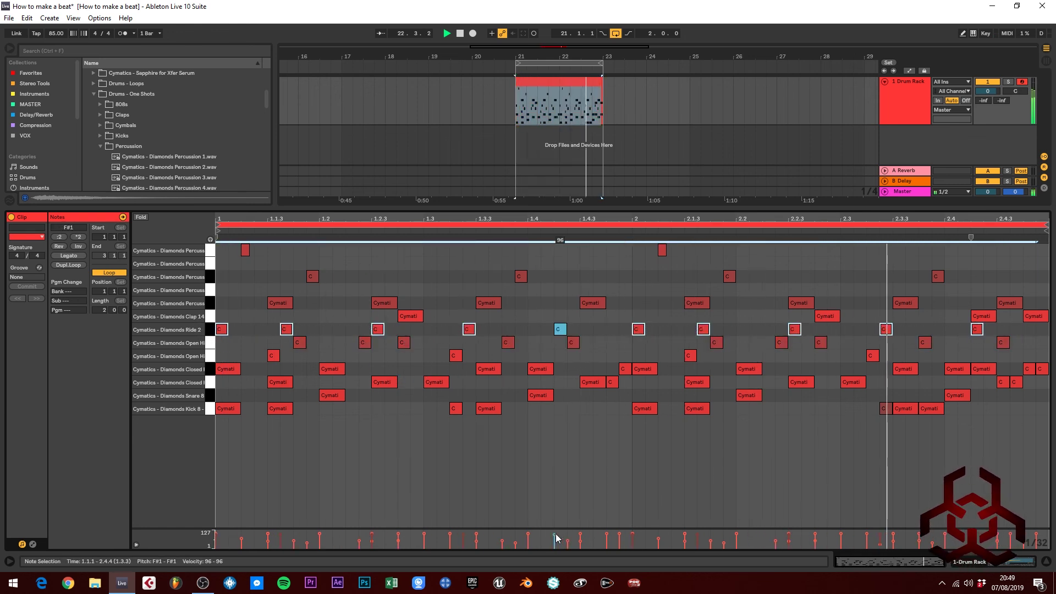
pyautogui.moveTo(555, 537); pyautogui.dragTo(555, 541)
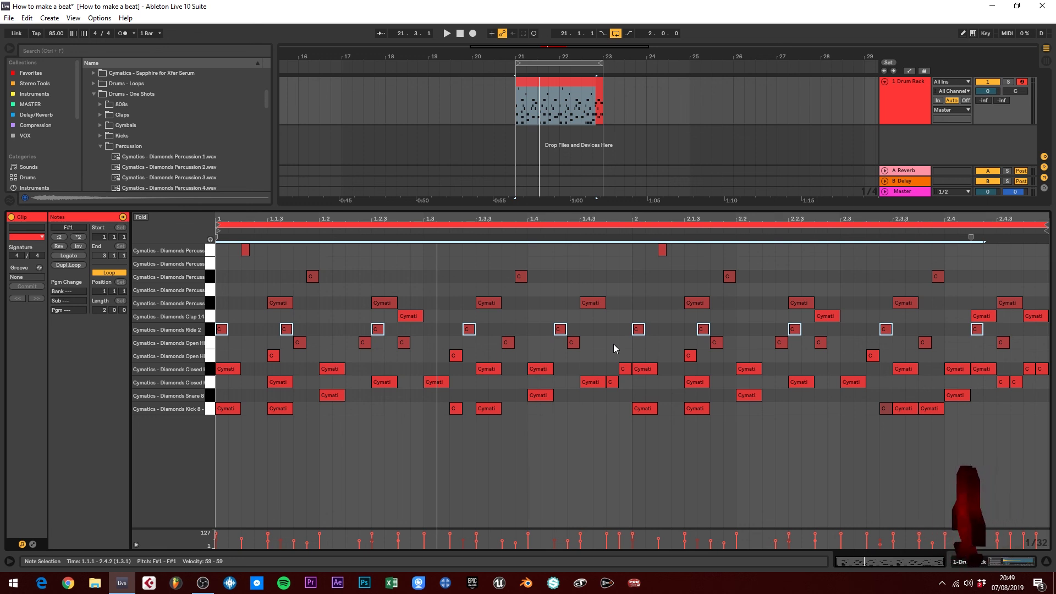
pyautogui.press('space')
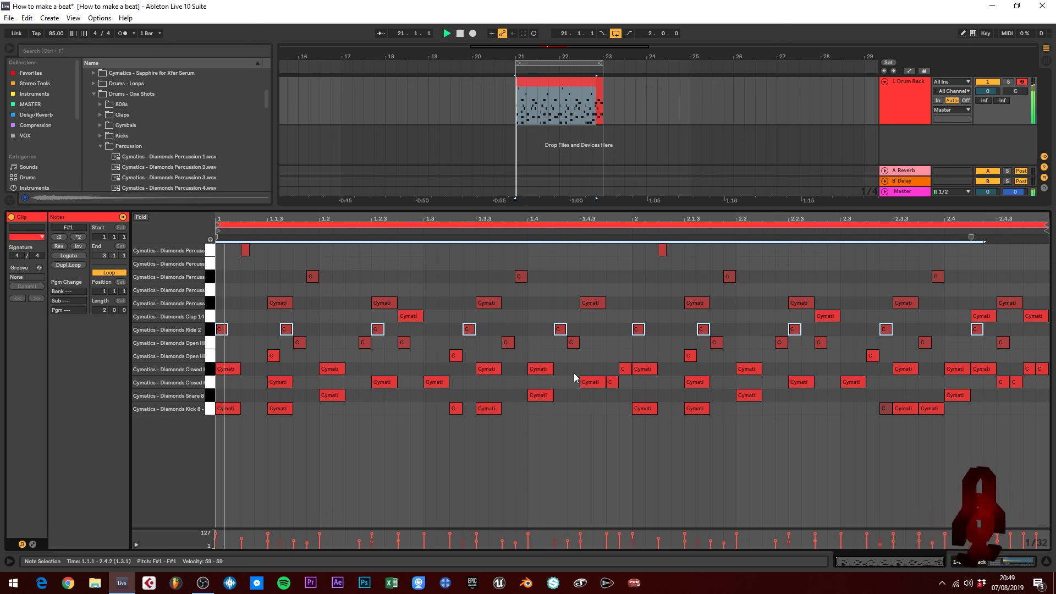